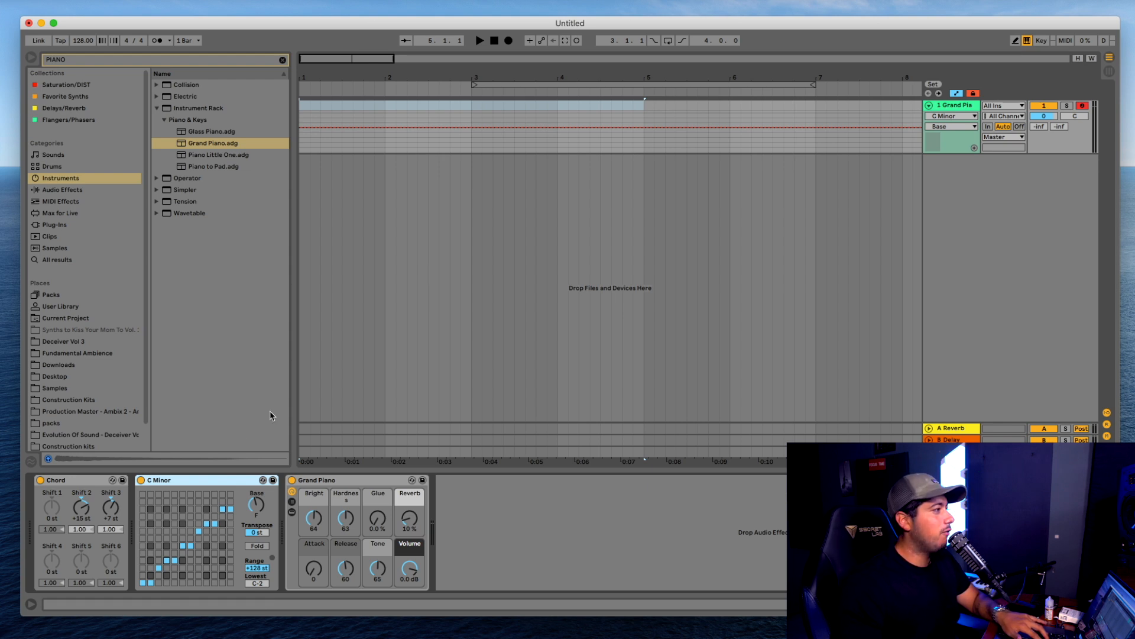
# Show the MIDI effects in the browser and raise the Grand Piano's Reverb to 31 %
pyautogui.click(57, 486)
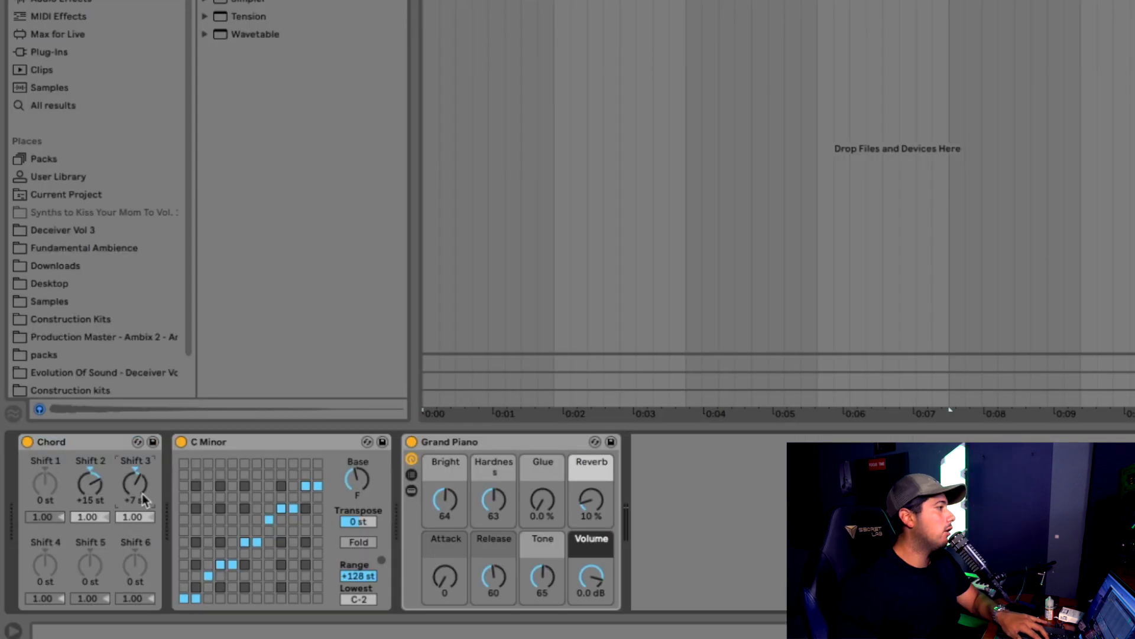
pyautogui.click(229, 448)
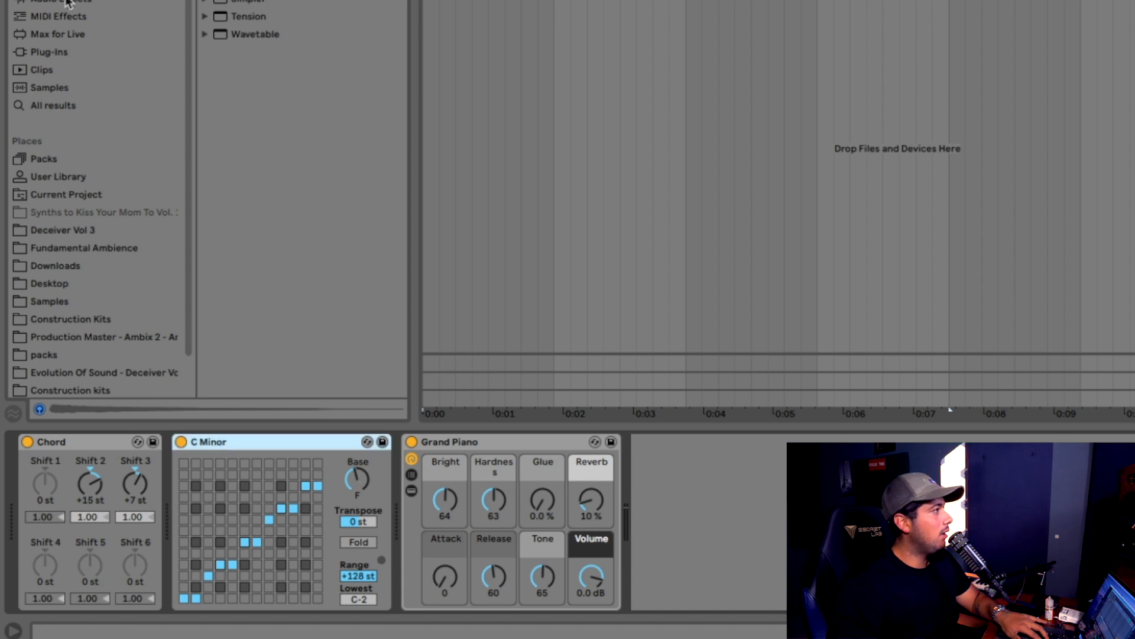
pyautogui.click(68, 20)
pyautogui.click(541, 279)
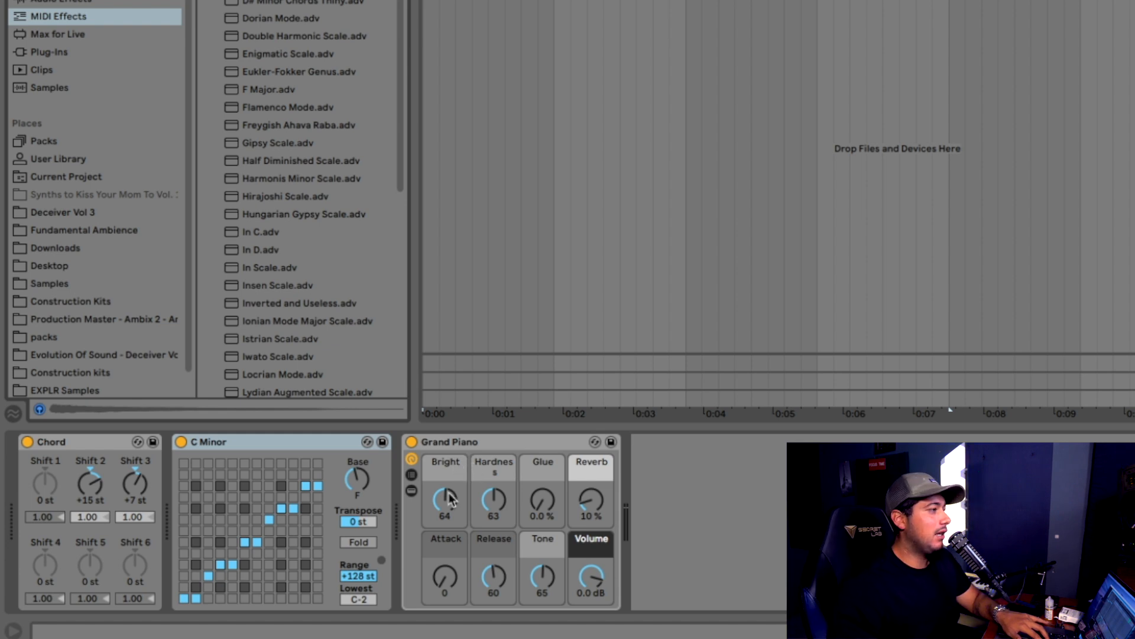
pyautogui.moveTo(584, 505); pyautogui.dragTo(583, 483)
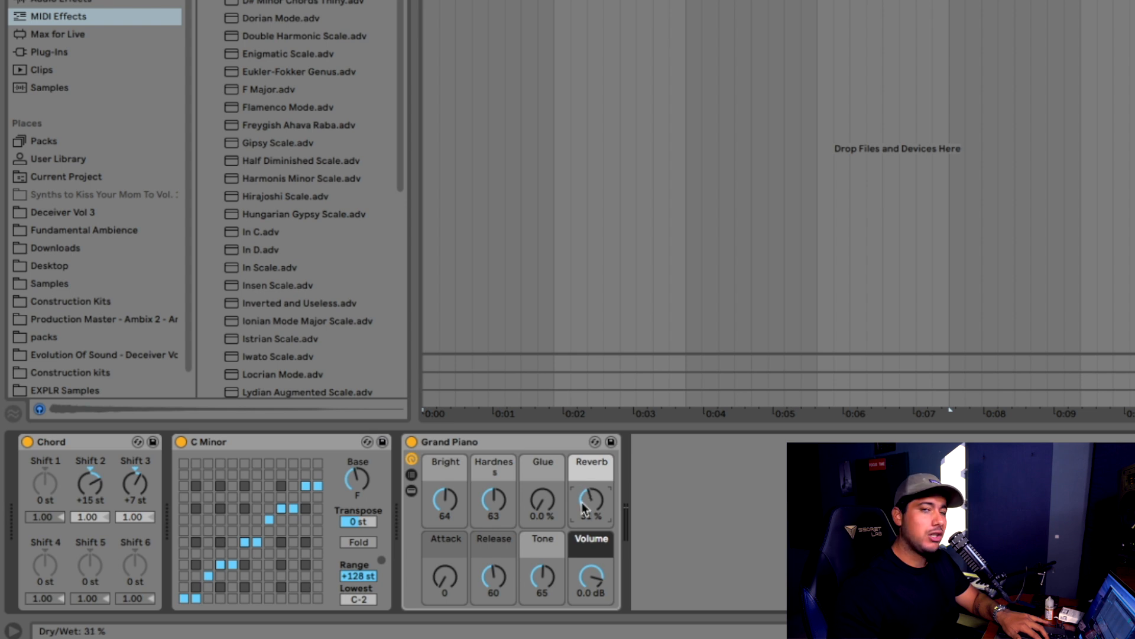
# Record a four-bar MIDI clip with the notes D1, E1 and F1 on the Grand Piano track and review its notes
pyautogui.click(246, 444)
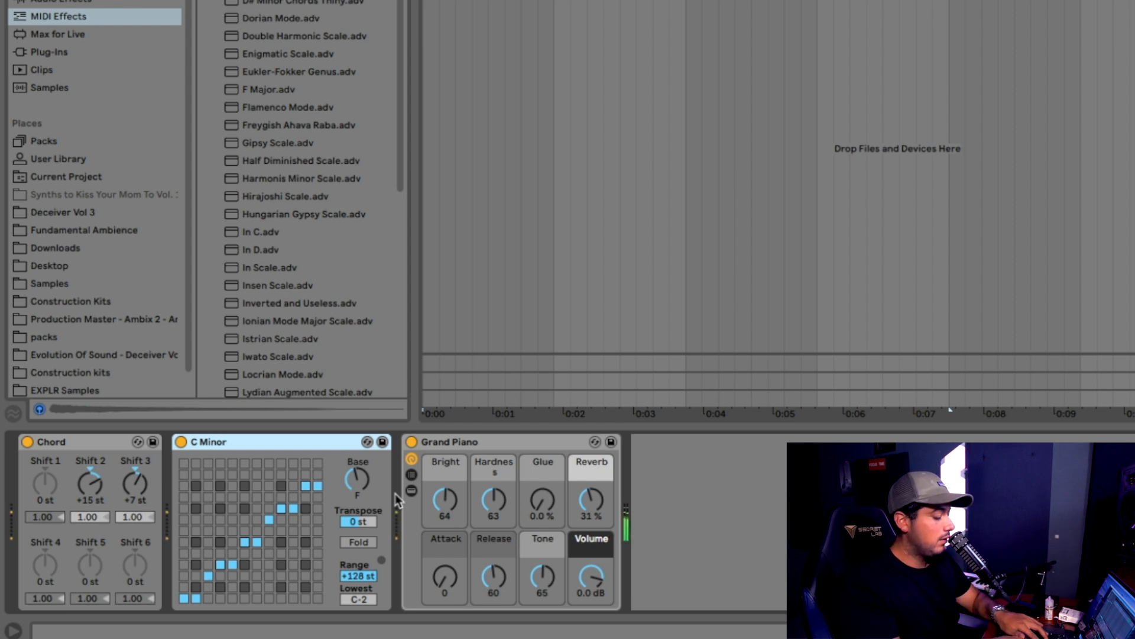
pyautogui.press('z')
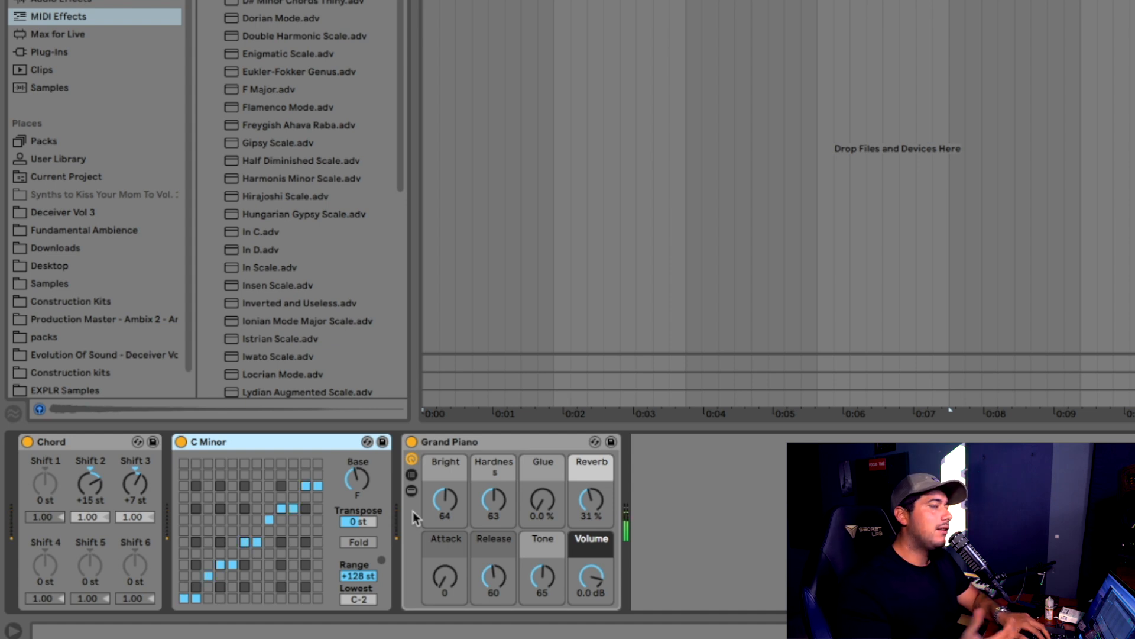
pyautogui.click(423, 65)
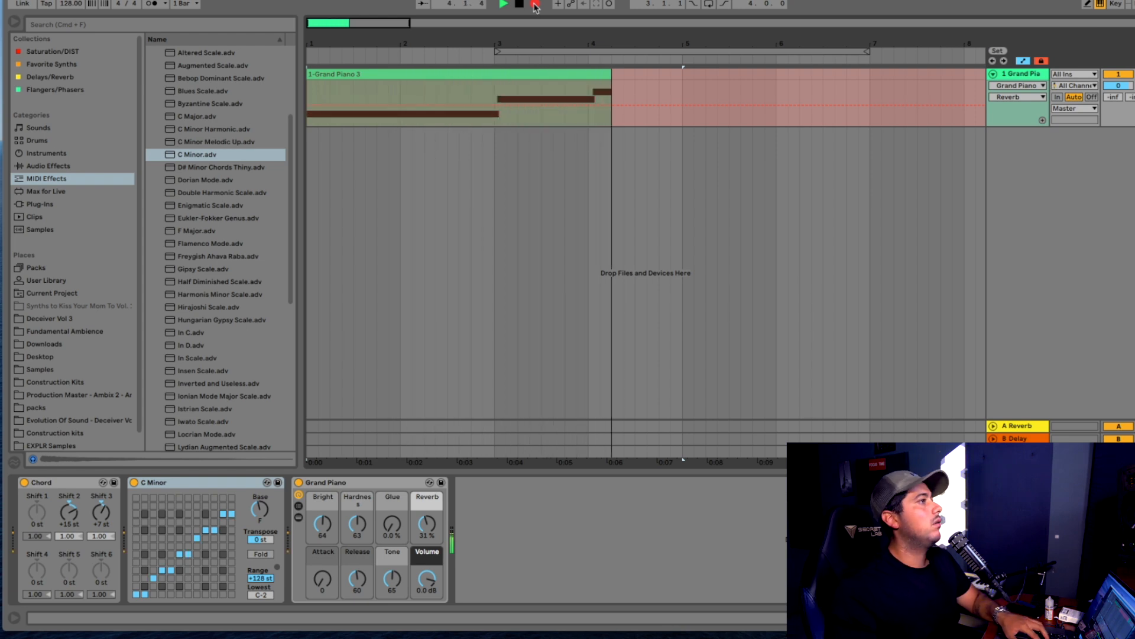
pyautogui.press('space')
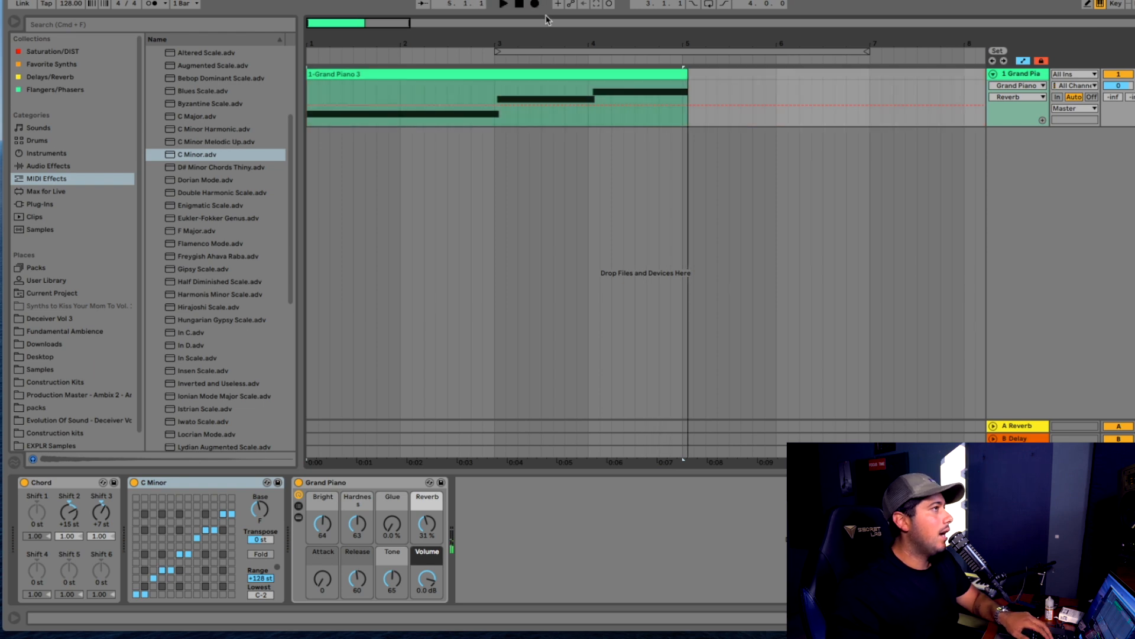
pyautogui.doubleClick(673, 75)
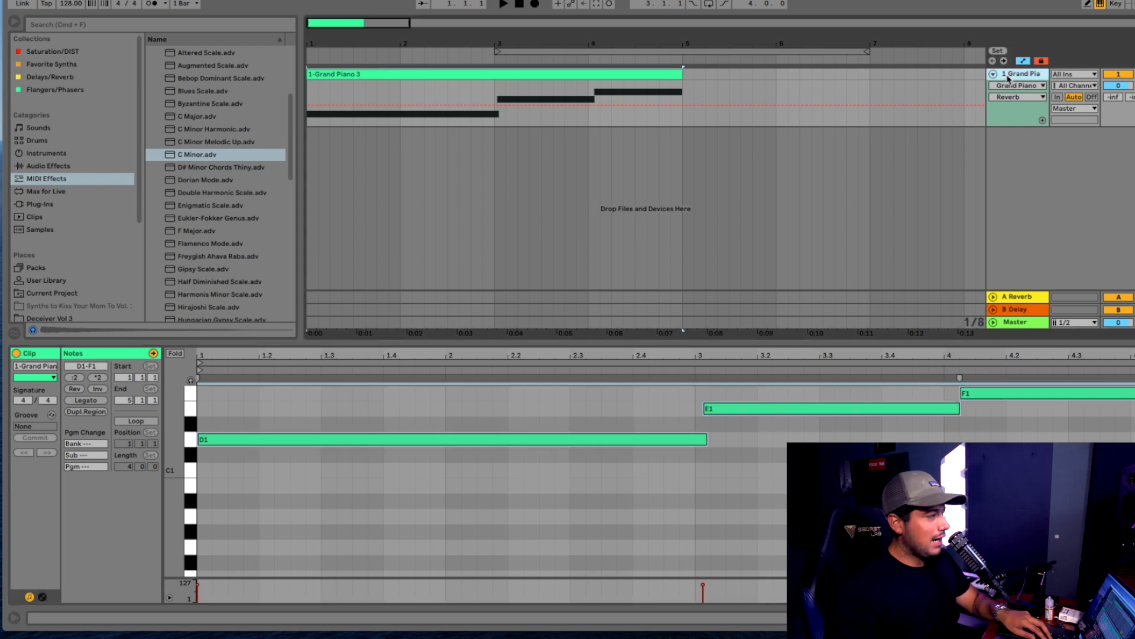
pyautogui.click(1028, 75)
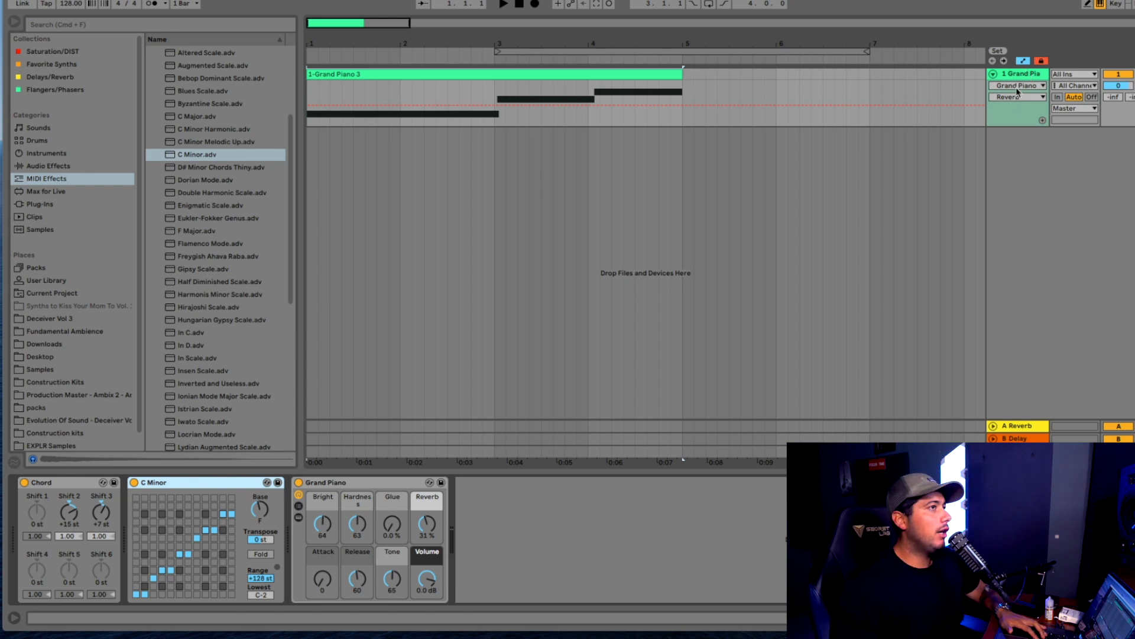
# Insert a second MIDI track that takes its input from 1-Grand Piano, Post FX, with monitoring set to In
pyautogui.press('super+shift+t')
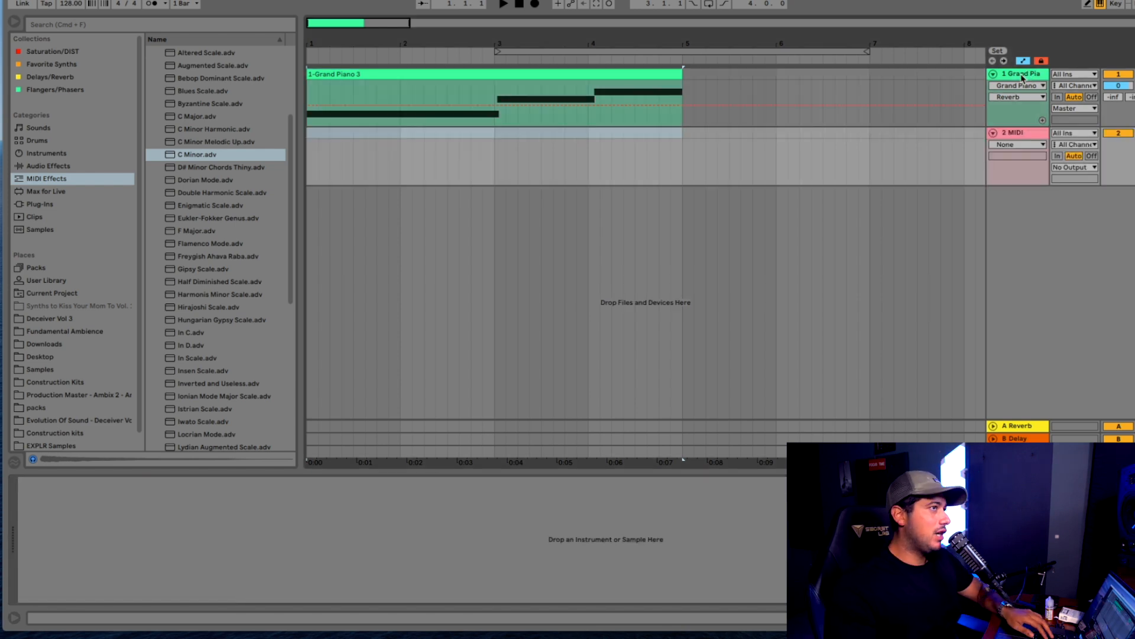
pyautogui.click(1066, 133)
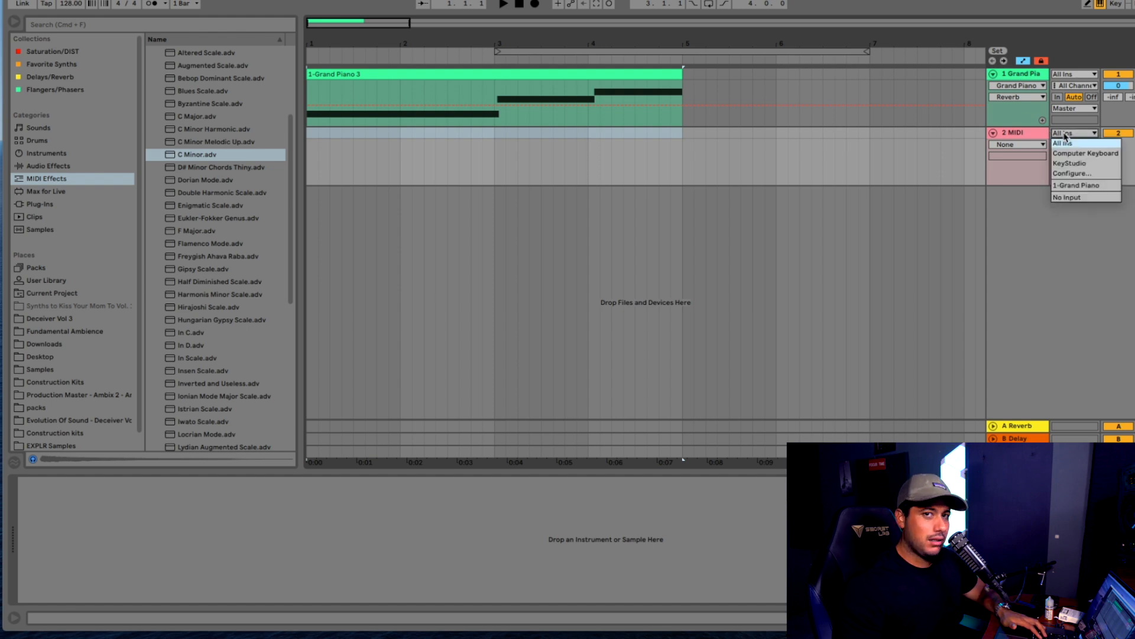
pyautogui.click(1066, 185)
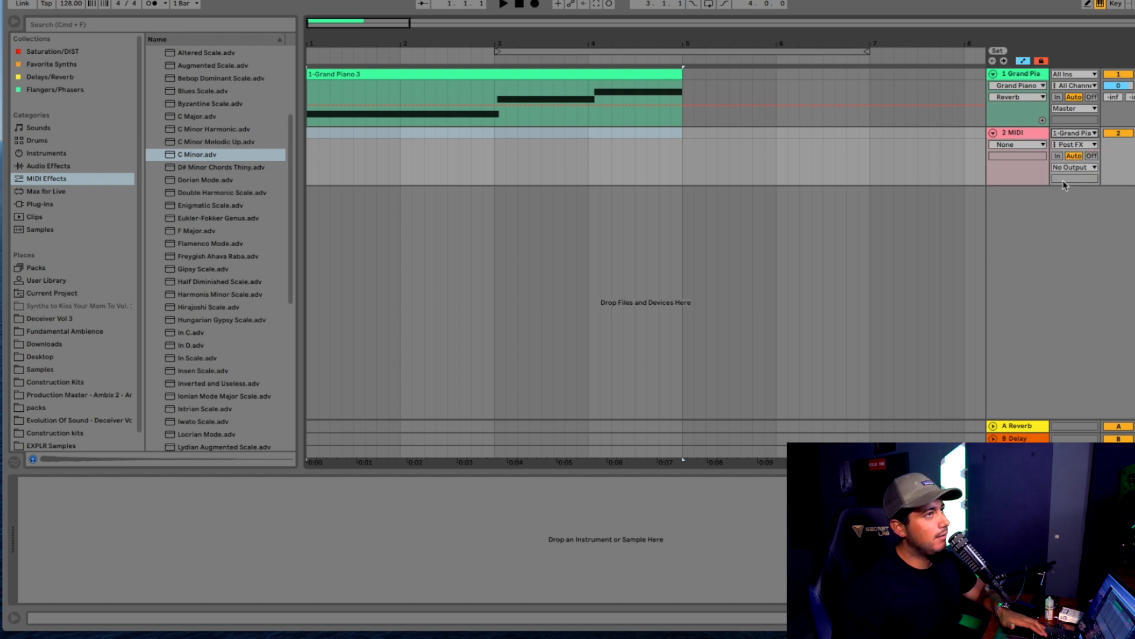
pyautogui.click(1076, 144)
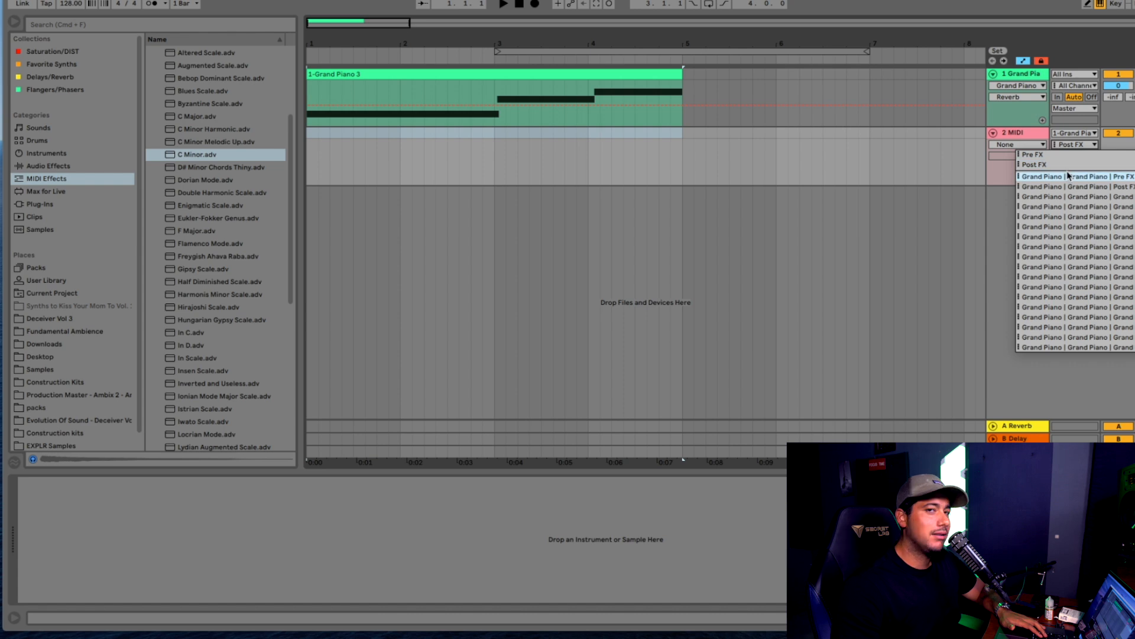
pyautogui.click(1076, 140)
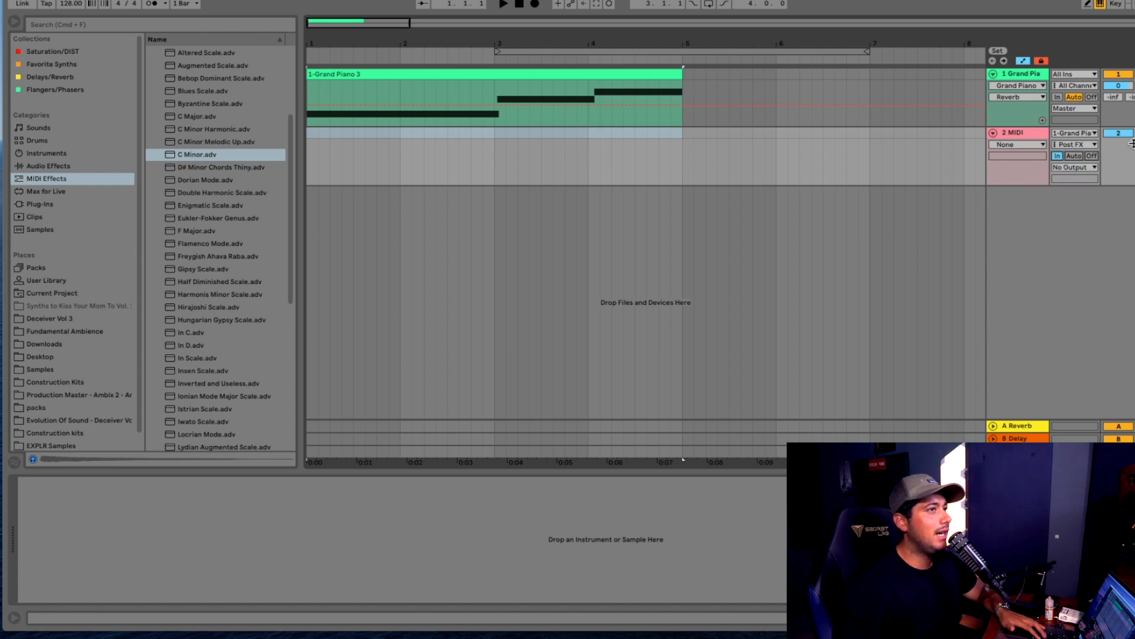
# Record the generated chords onto the second track from bar 1 and move the clip onto the Grand Piano track, replacing the original
pyautogui.click(308, 139)
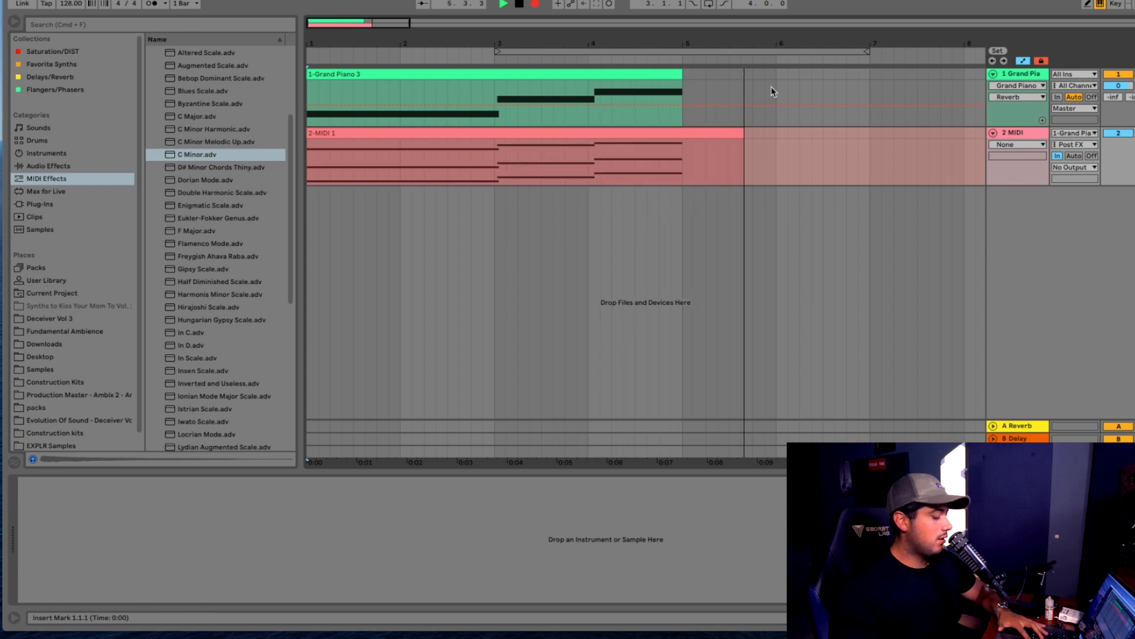
pyautogui.press('space')
pyautogui.click(754, 133)
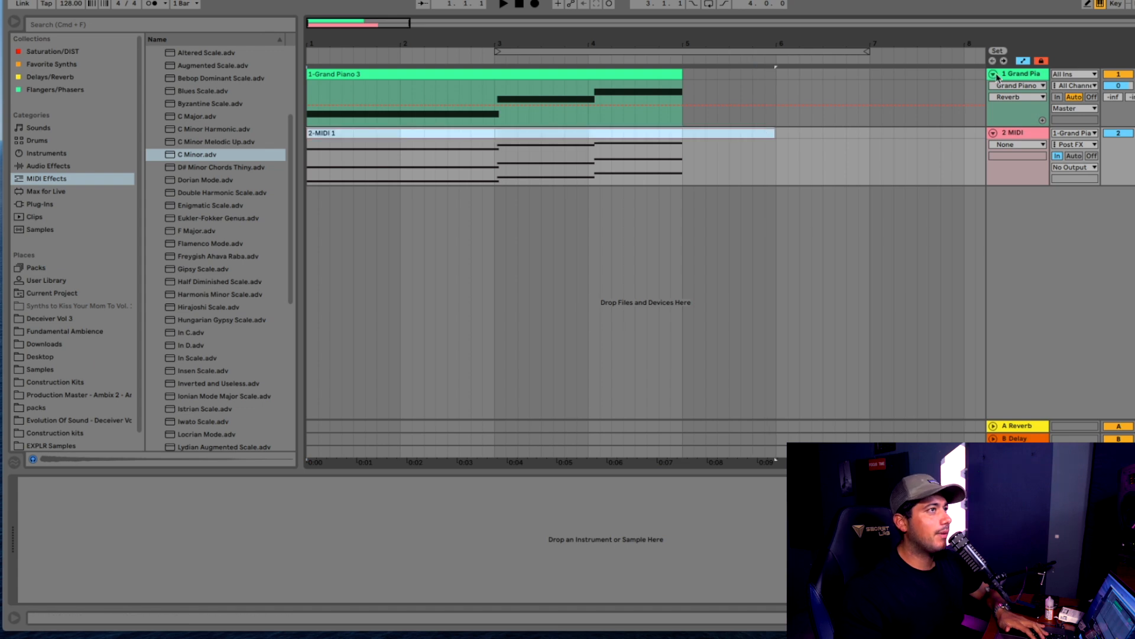
pyautogui.moveTo(611, 127); pyautogui.dragTo(611, 116)
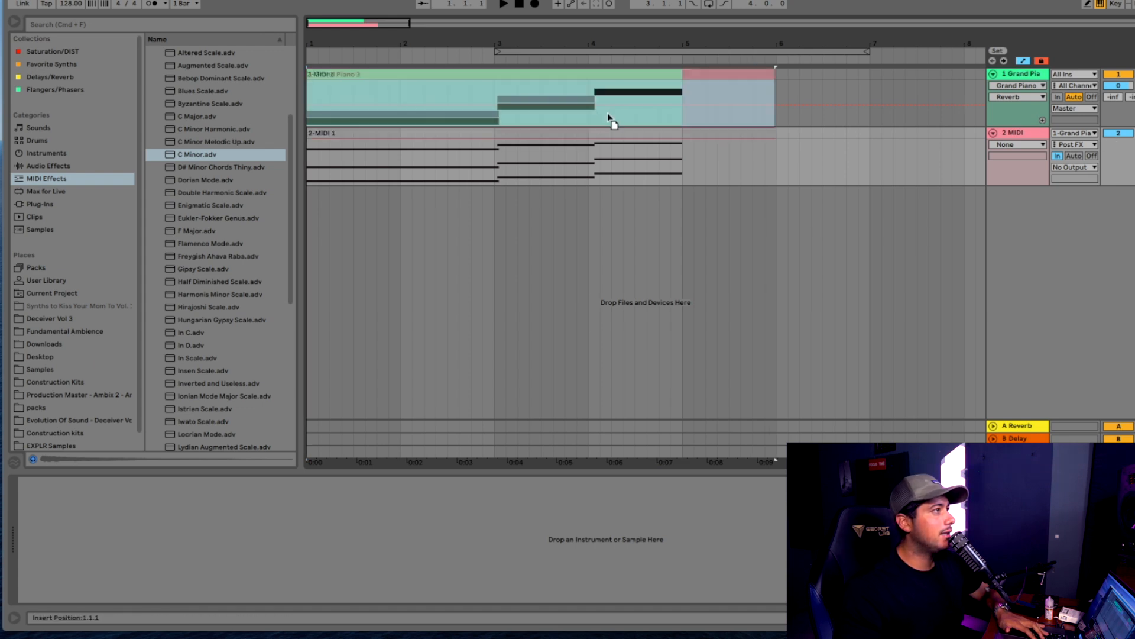
# Delete the Chord and C Minor scale devices from the Grand Piano track
pyautogui.click(909, 70)
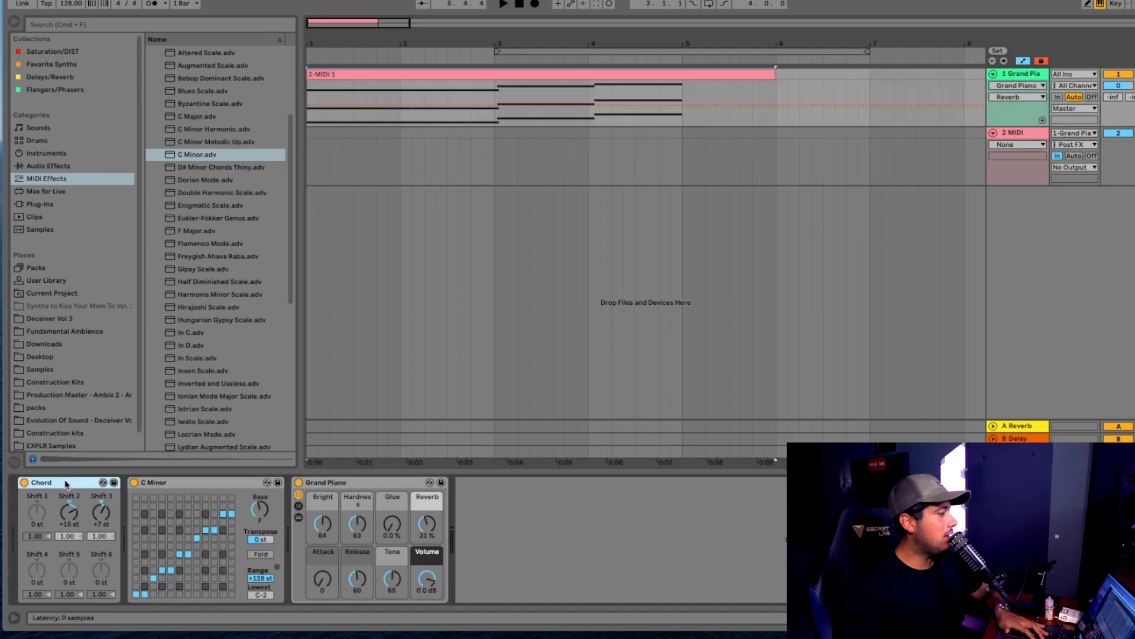
pyautogui.press('Delete')
pyautogui.press('Delete')
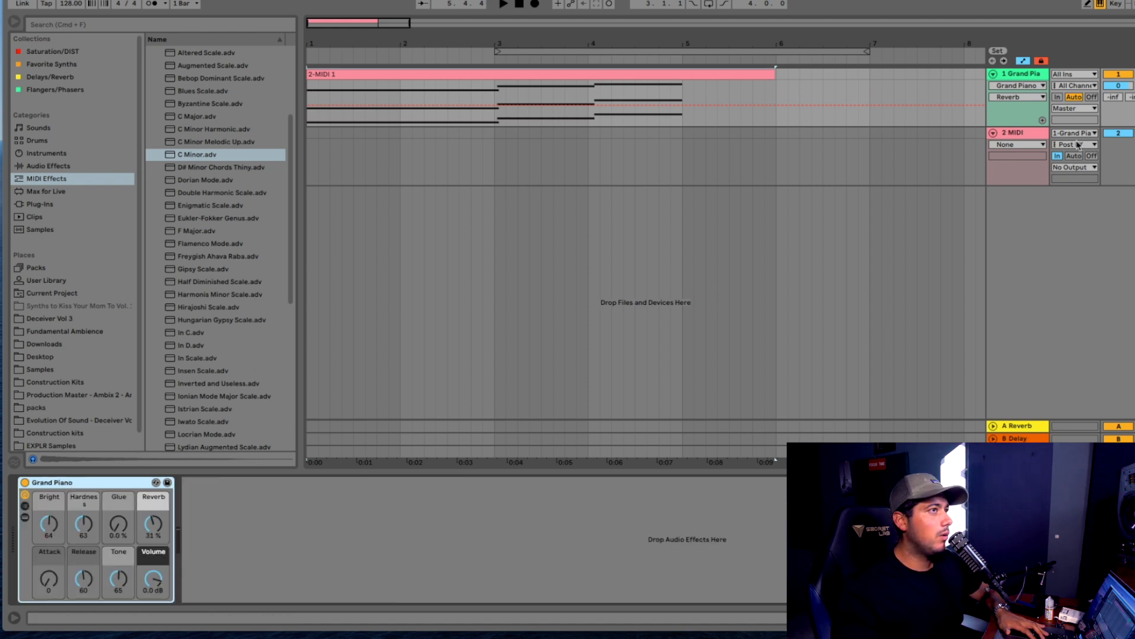
# Fold the second MIDI track and shorten the recorded chord clip to end at bar 5
pyautogui.click(994, 133)
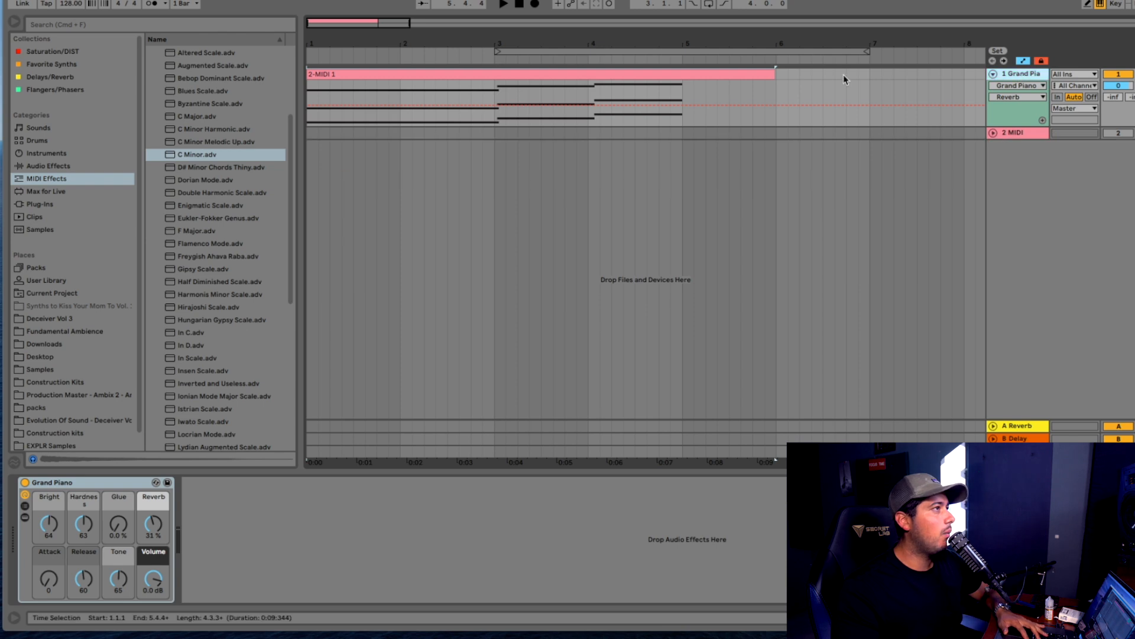
pyautogui.moveTo(769, 73); pyautogui.dragTo(684, 74)
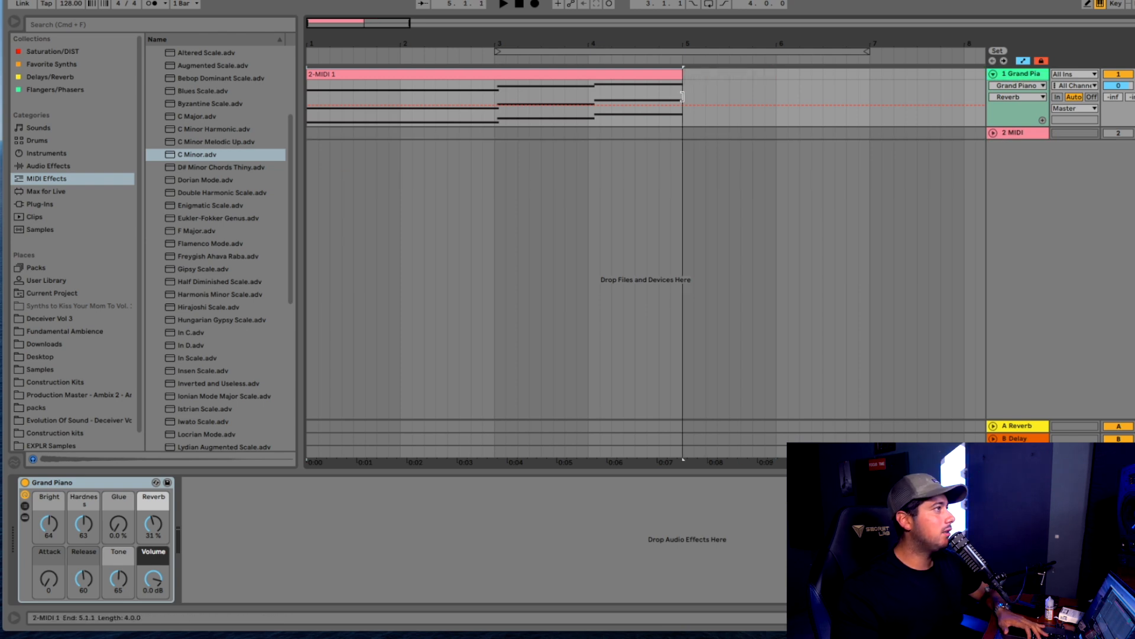
# Open the shortened chord clip in the note editor, play it back and select all its notes
pyautogui.doubleClick(621, 75)
pyautogui.press('space')
pyautogui.press('super+a')
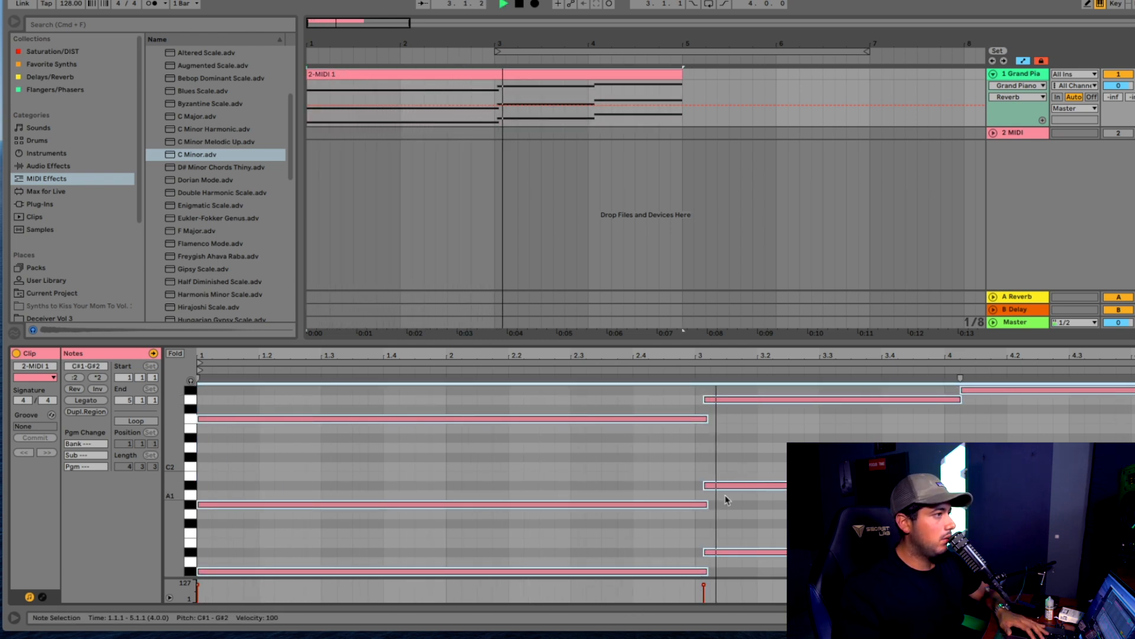
pyautogui.moveTo(672, 398); pyautogui.dragTo(693, 570)
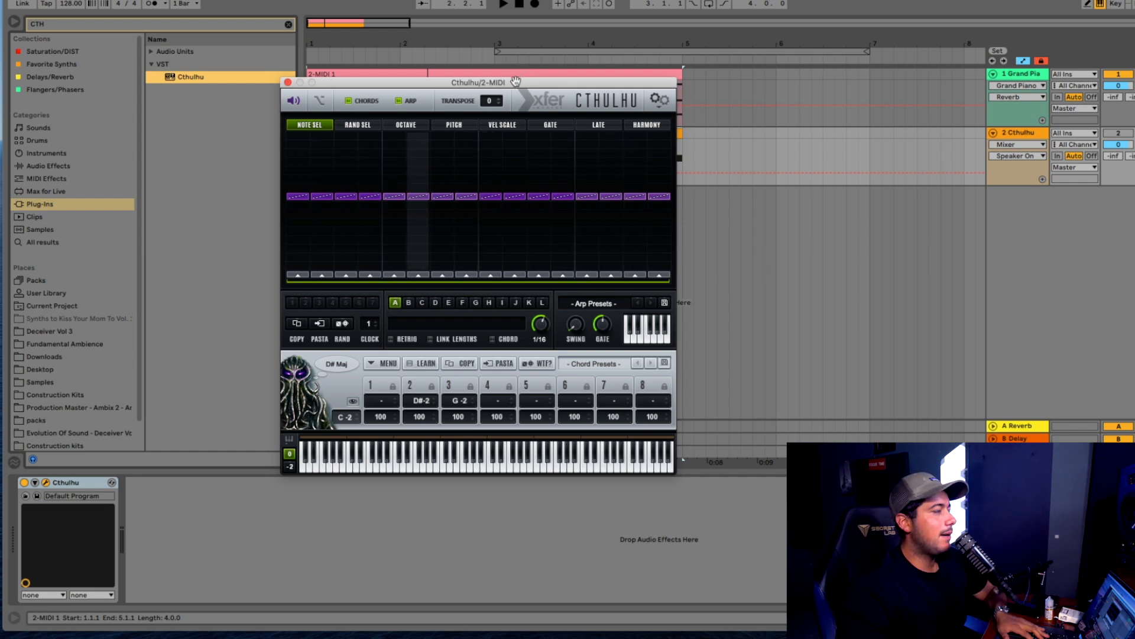
# Move the Cthulhu window clear of the track headers and select the clip on the Cthulhu track
pyautogui.moveTo(516, 81); pyautogui.dragTo(853, 134)
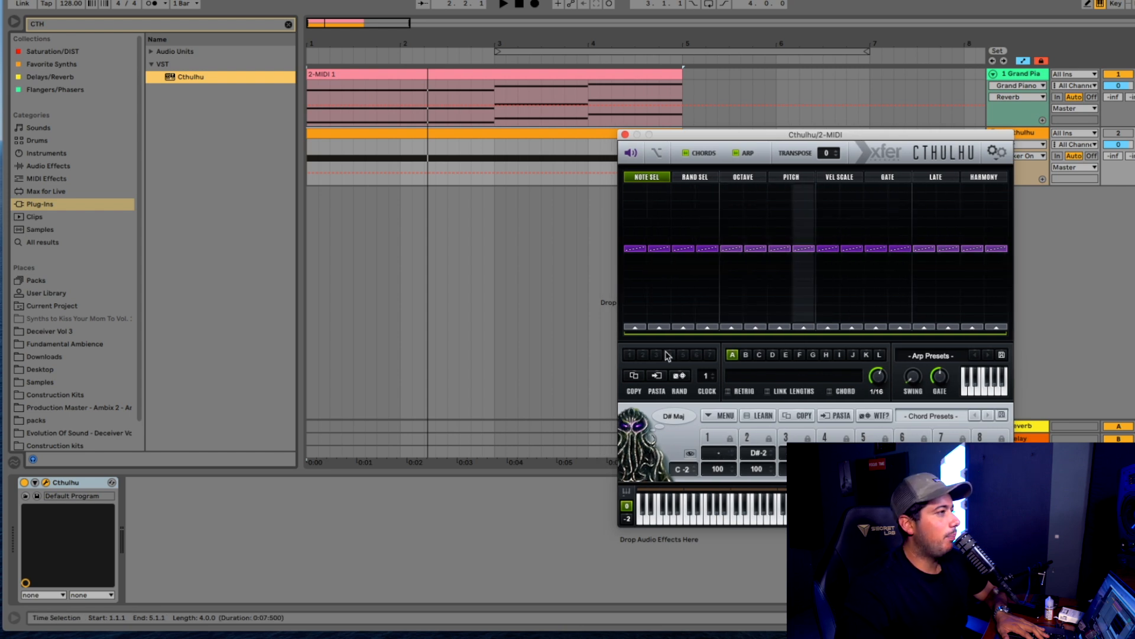
pyautogui.moveTo(993, 140); pyautogui.dragTo(941, 142)
pyautogui.click(1026, 141)
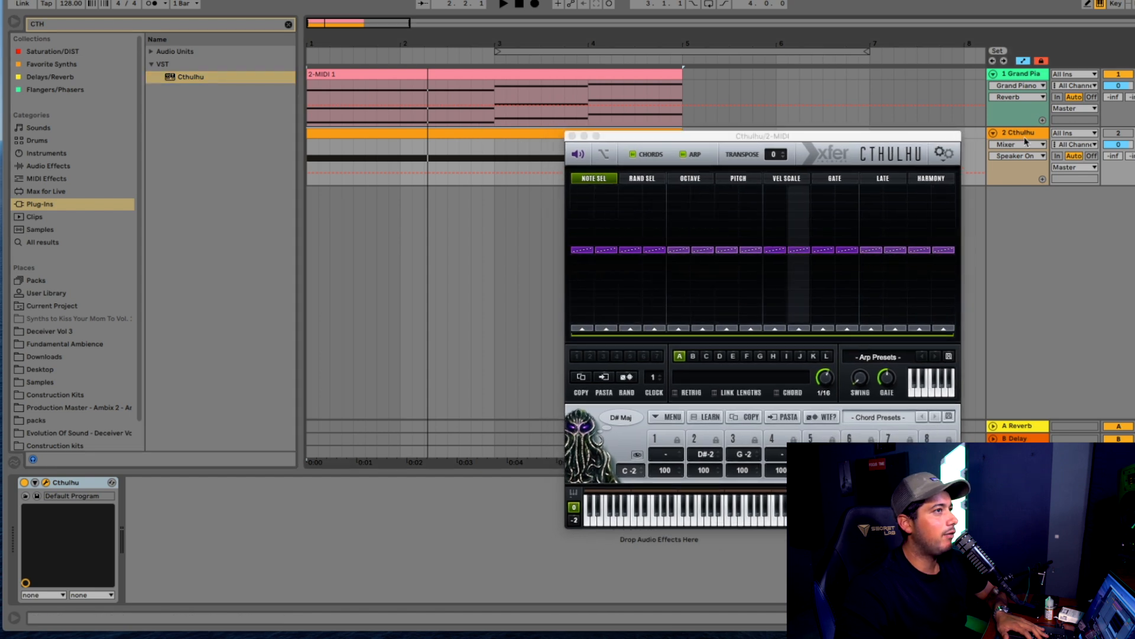
pyautogui.click(388, 135)
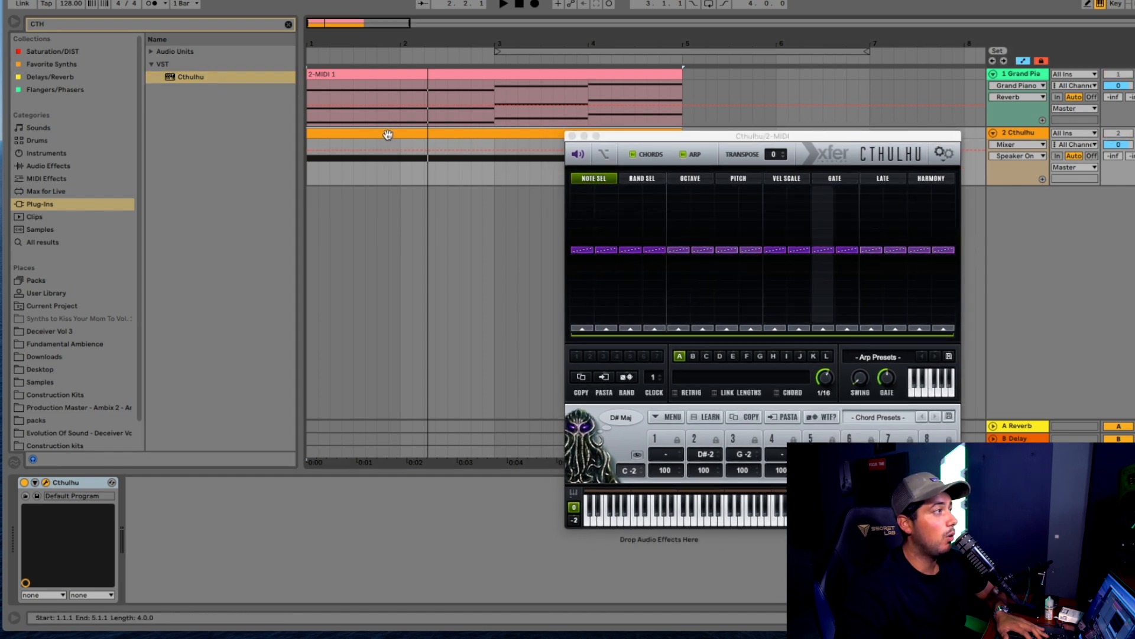
# Teach Cthulhu a chord of D#2, F2, G#2, A#2 and C3 on the F2 trigger note and play the arrangement
pyautogui.click(703, 418)
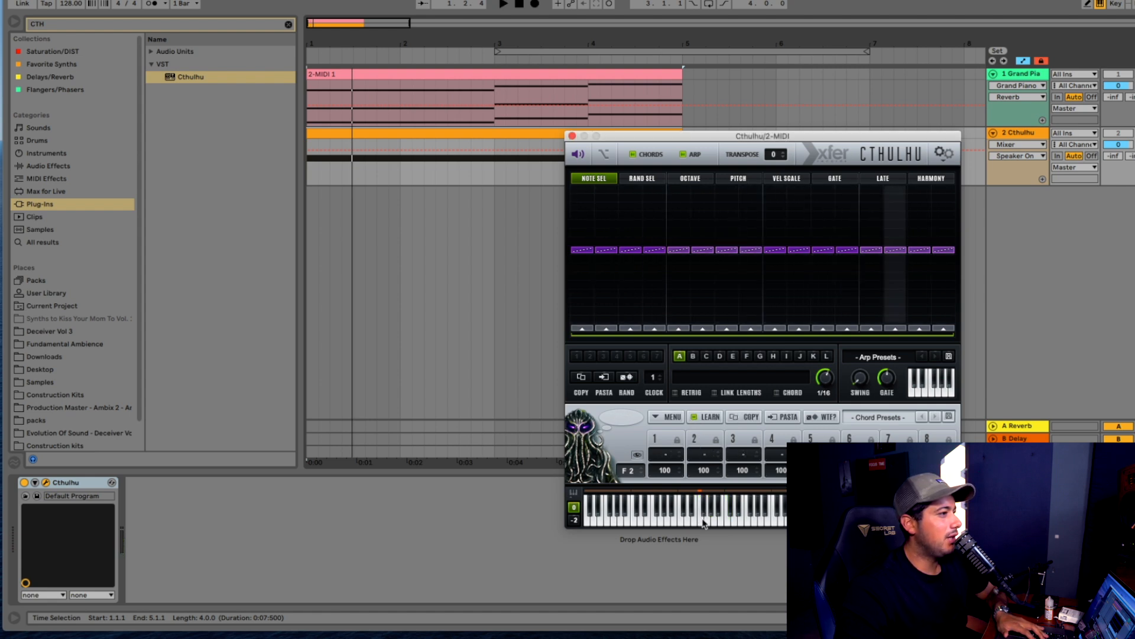
pyautogui.click(727, 522)
pyautogui.click(698, 515)
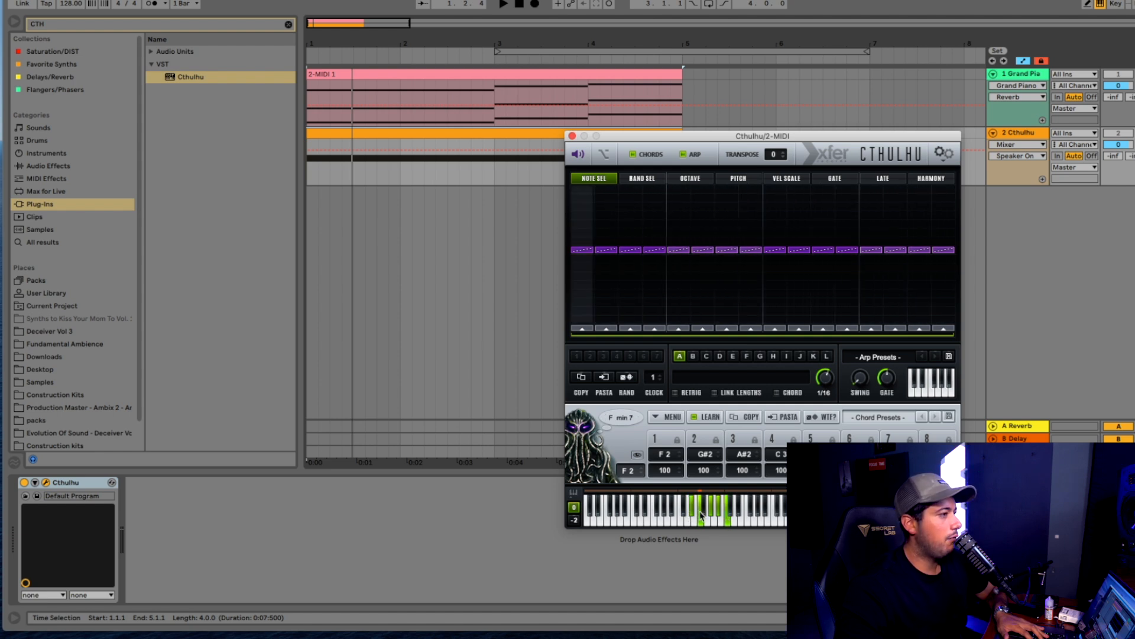
pyautogui.press('space')
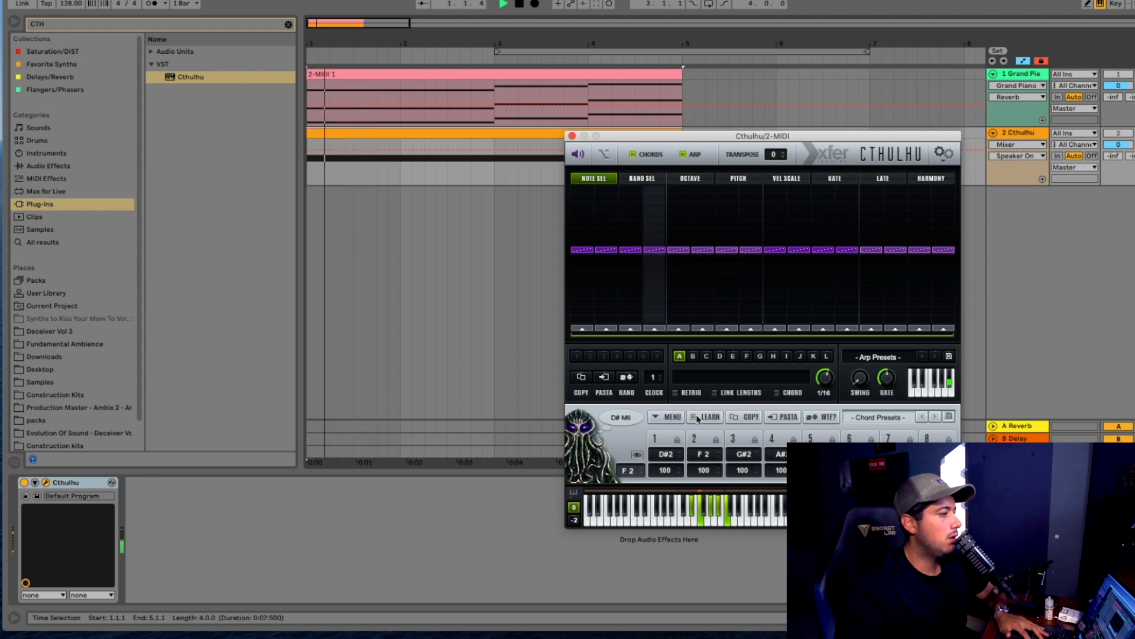
# Insert a new MIDI track below the Cthulhu track and load the Serum VST onto it
pyautogui.click(1015, 134)
pyautogui.press('super+shift+t')
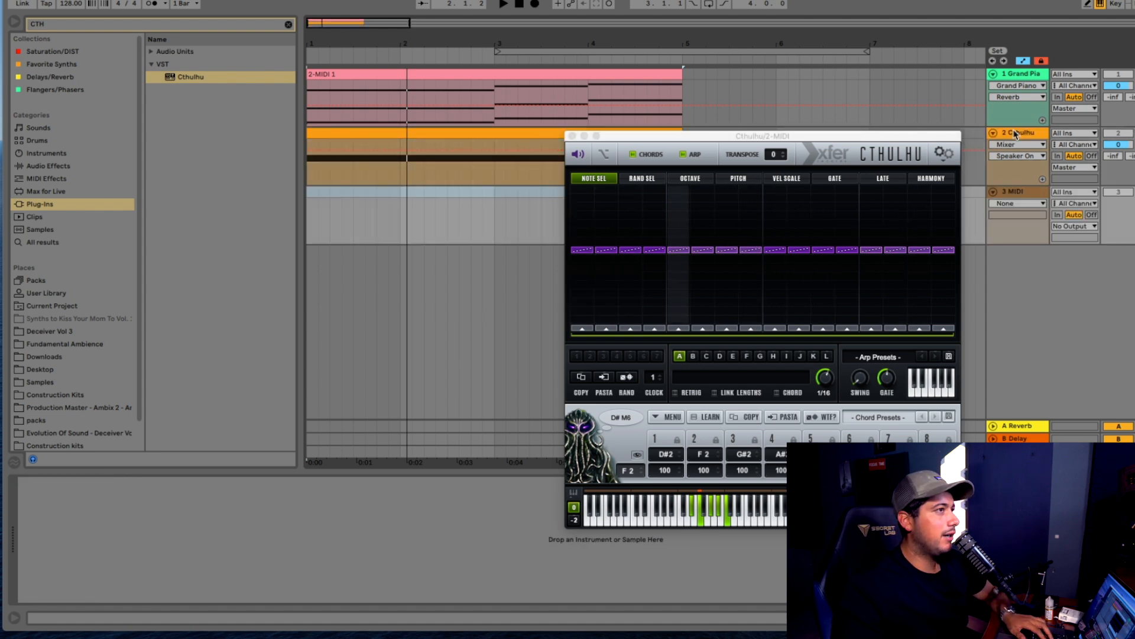
pyautogui.click(288, 25)
pyautogui.write('S')
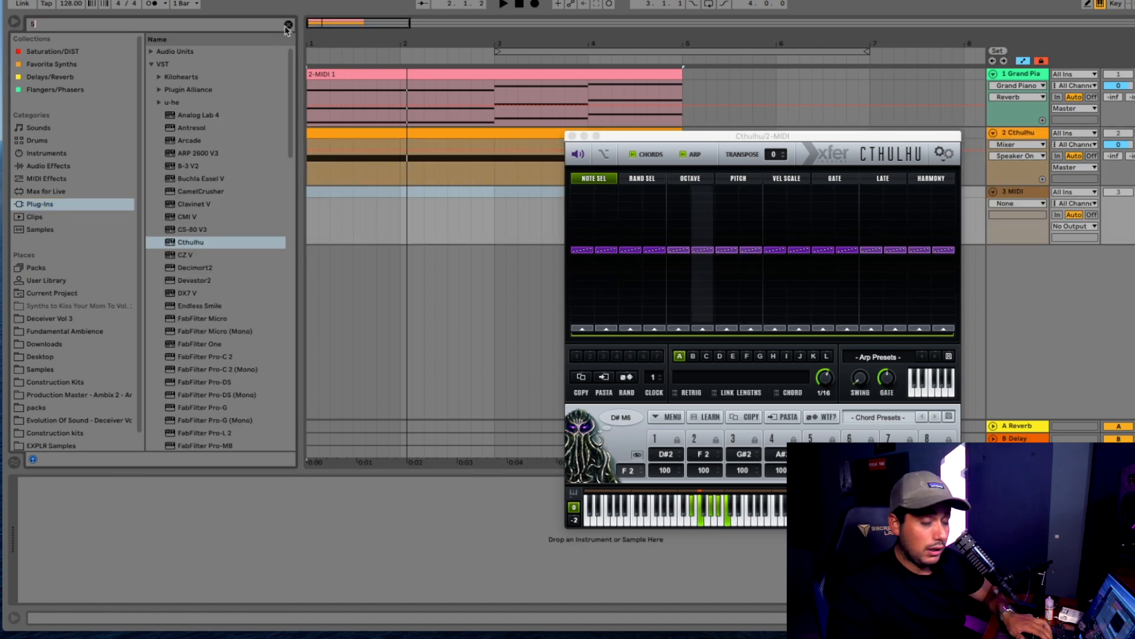
pyautogui.write('ER')
pyautogui.moveTo(222, 77); pyautogui.dragTo(1008, 222)
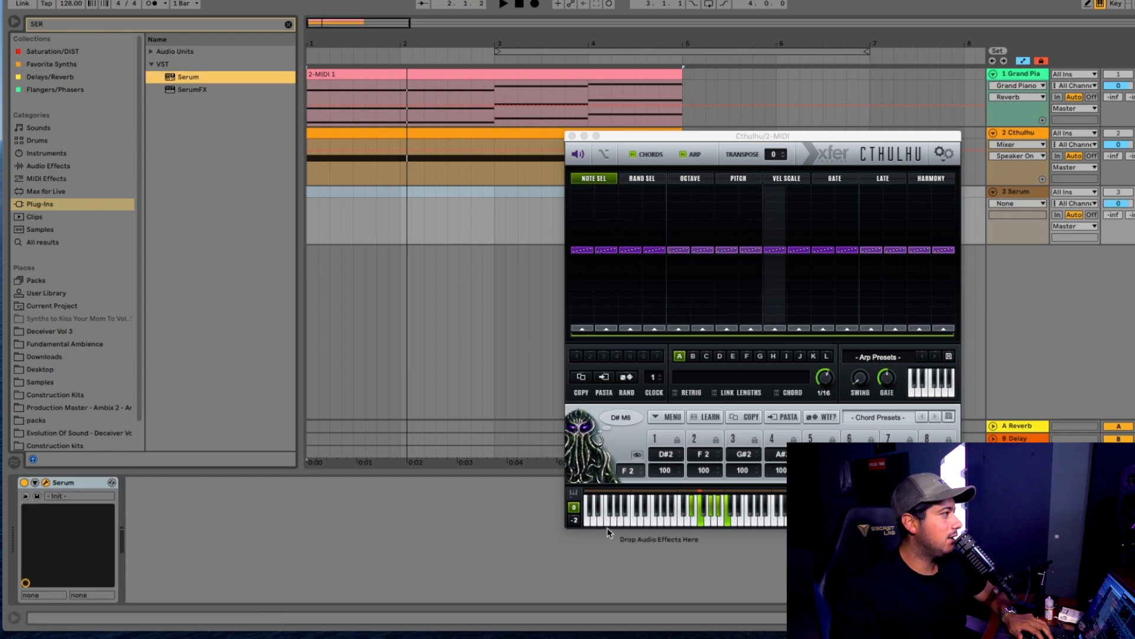
# Enable Serum's MG Low 12 filter and lower its cutoff
pyautogui.moveTo(500, 229); pyautogui.dragTo(413, 78)
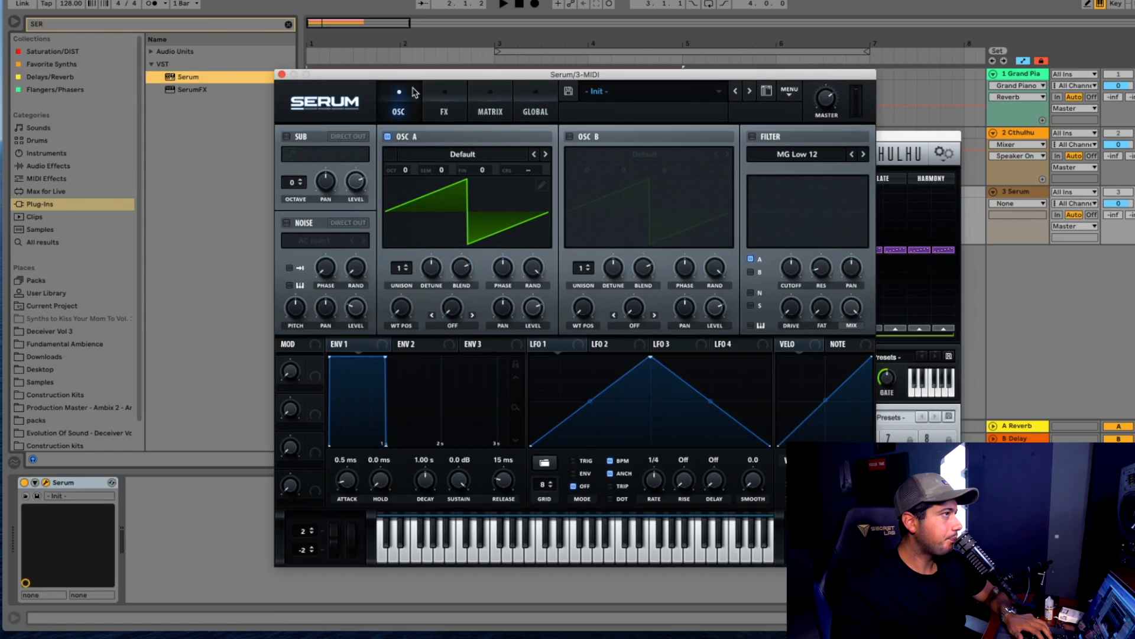
pyautogui.click(752, 136)
pyautogui.moveTo(790, 269); pyautogui.dragTo(787, 292)
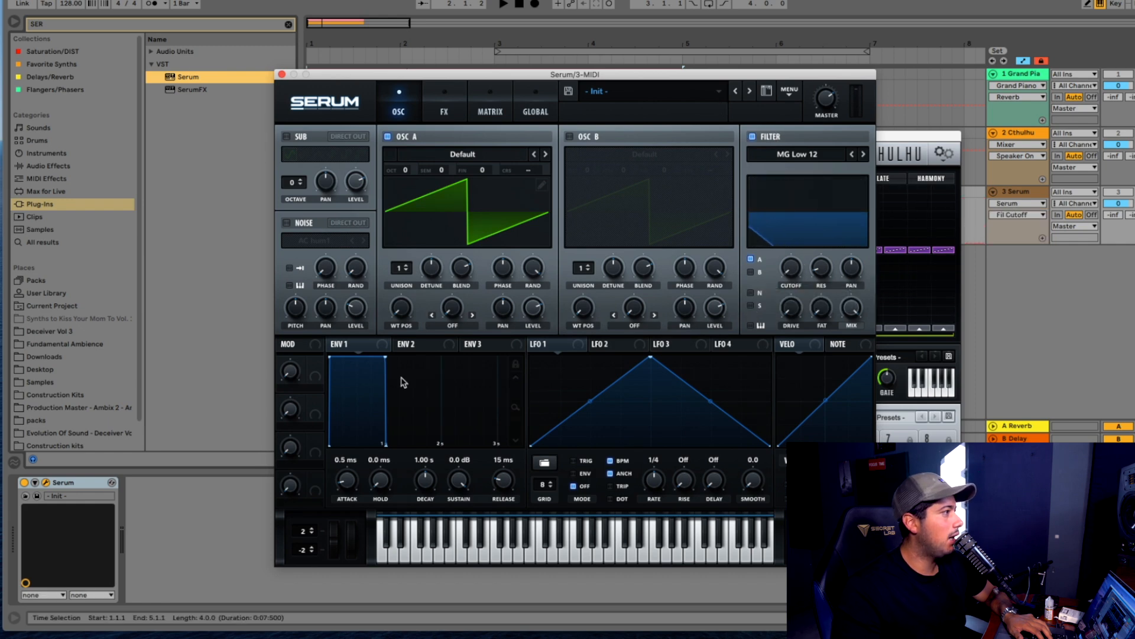
# Lower Serum's envelope 2 sustain to 4.51% and assign the envelope to modulate the filter cutoff
pyautogui.click(416, 343)
pyautogui.moveTo(459, 480); pyautogui.dragTo(427, 509)
pyautogui.moveTo(720, 279); pyautogui.dragTo(791, 268)
# Set Serum's release times to 615 ms on envelope 2 and 1.62 s on envelope 1
pyautogui.click(512, 479)
pyautogui.moveTo(514, 479); pyautogui.dragTo(523, 451)
pyautogui.moveTo(506, 491); pyautogui.dragTo(505, 462)
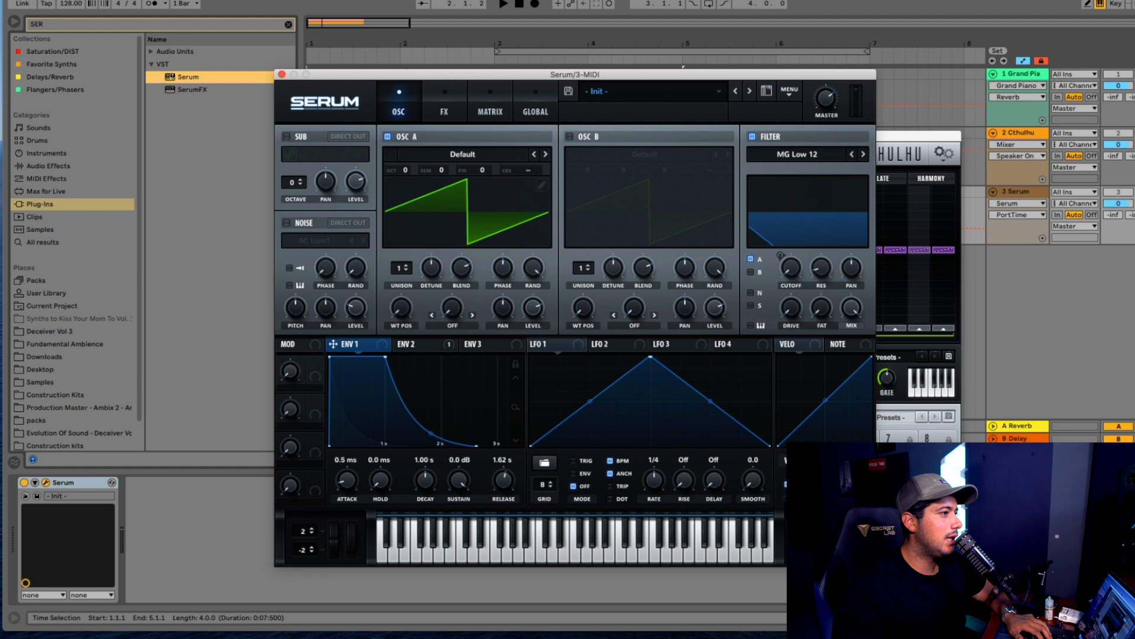
# Enable Serum's reverb and delay effects, set the reverb mix to 23%, and close the synth window
pyautogui.click(461, 121)
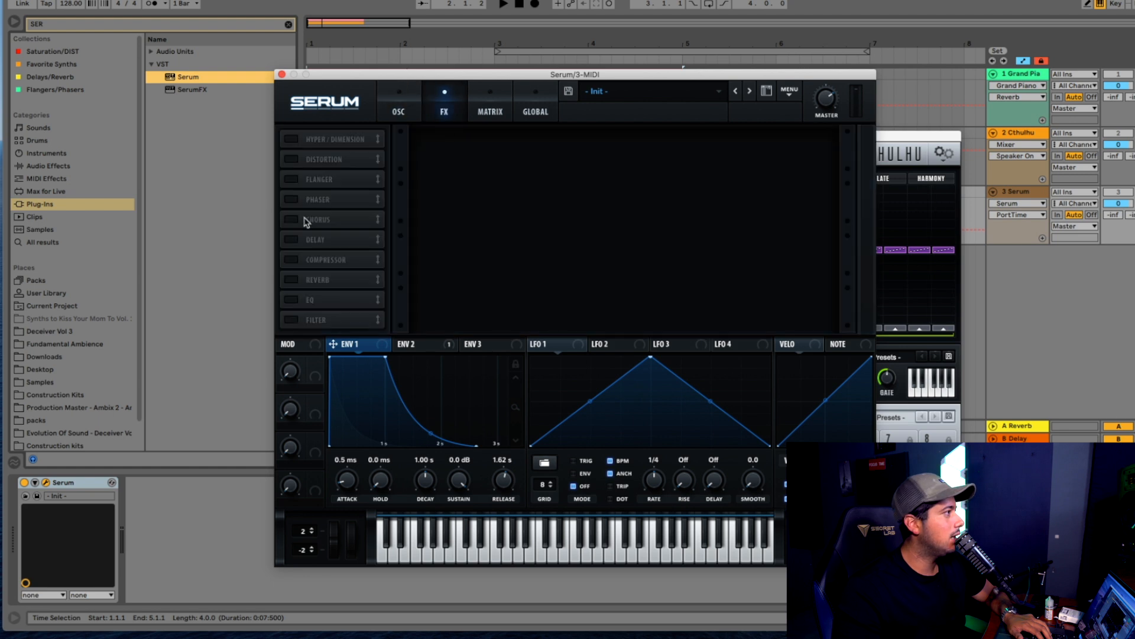
pyautogui.click(291, 279)
pyautogui.click(291, 239)
pyautogui.click(807, 200)
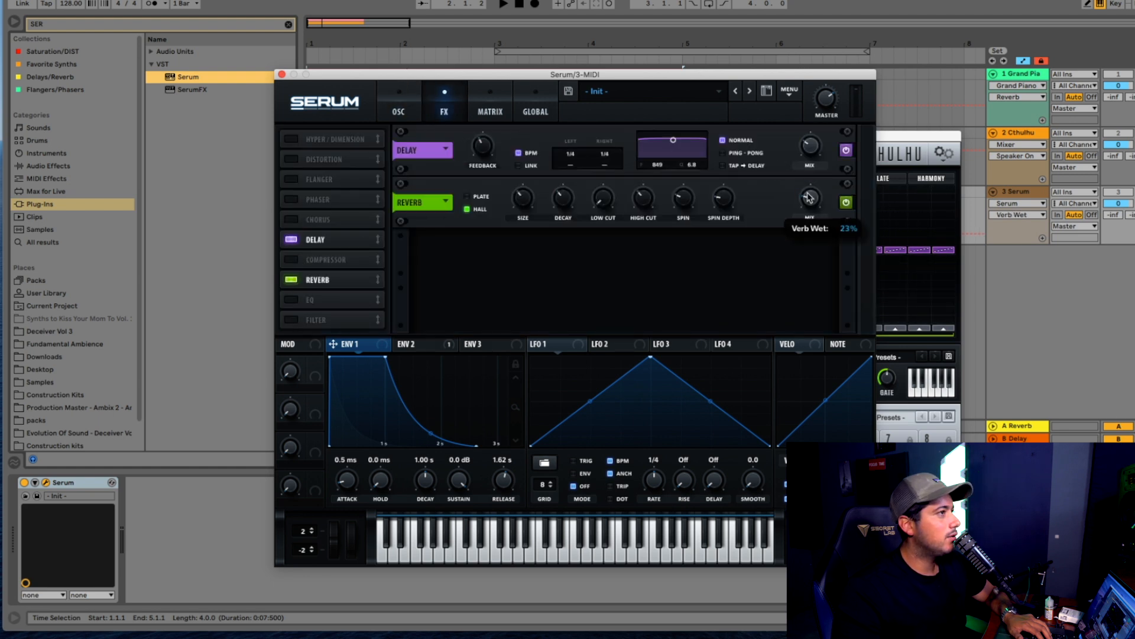
pyautogui.click(281, 74)
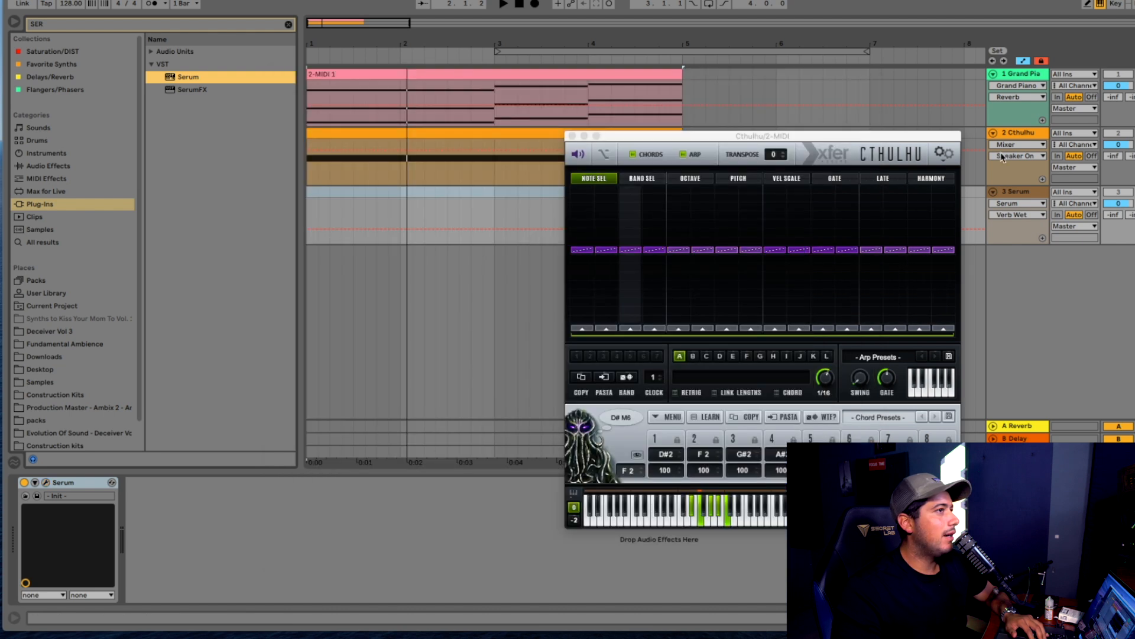
# Route the Cthulhu device on 2-Cthulhu into the Serum track's MIDI input and lower the Serum track to -3.5 dB during playback
pyautogui.click(1075, 192)
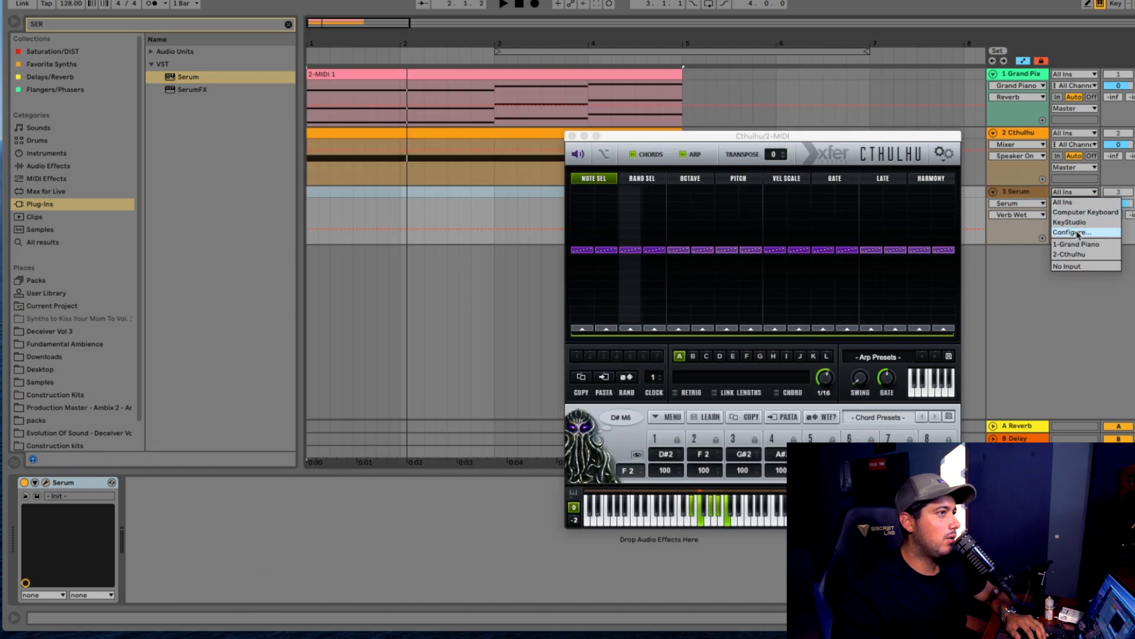
pyautogui.click(1076, 254)
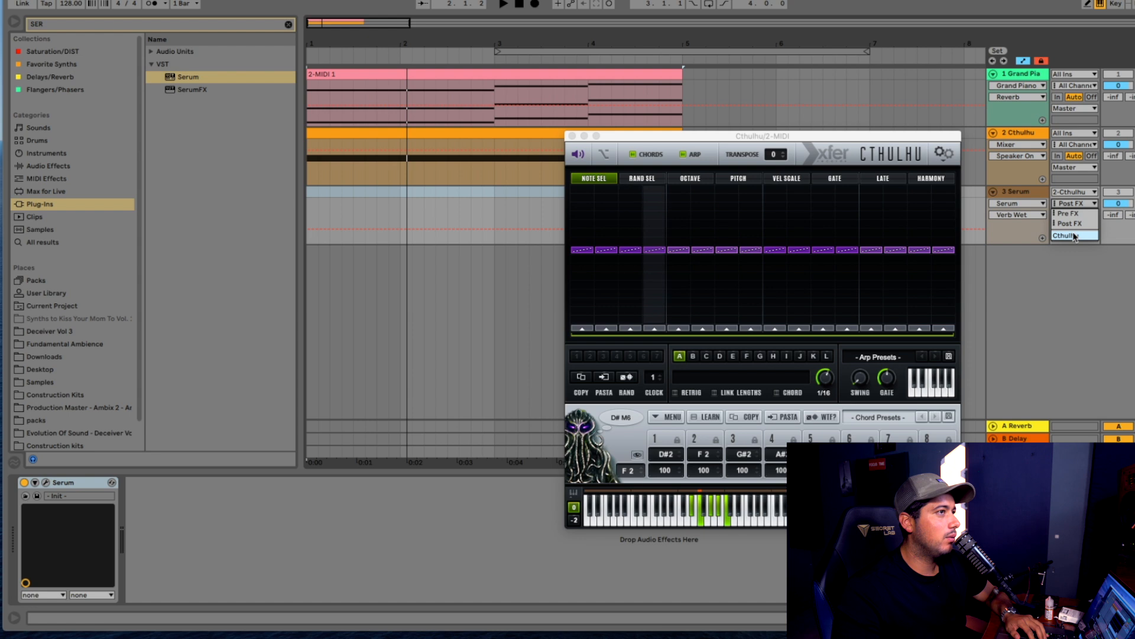
pyautogui.click(1010, 193)
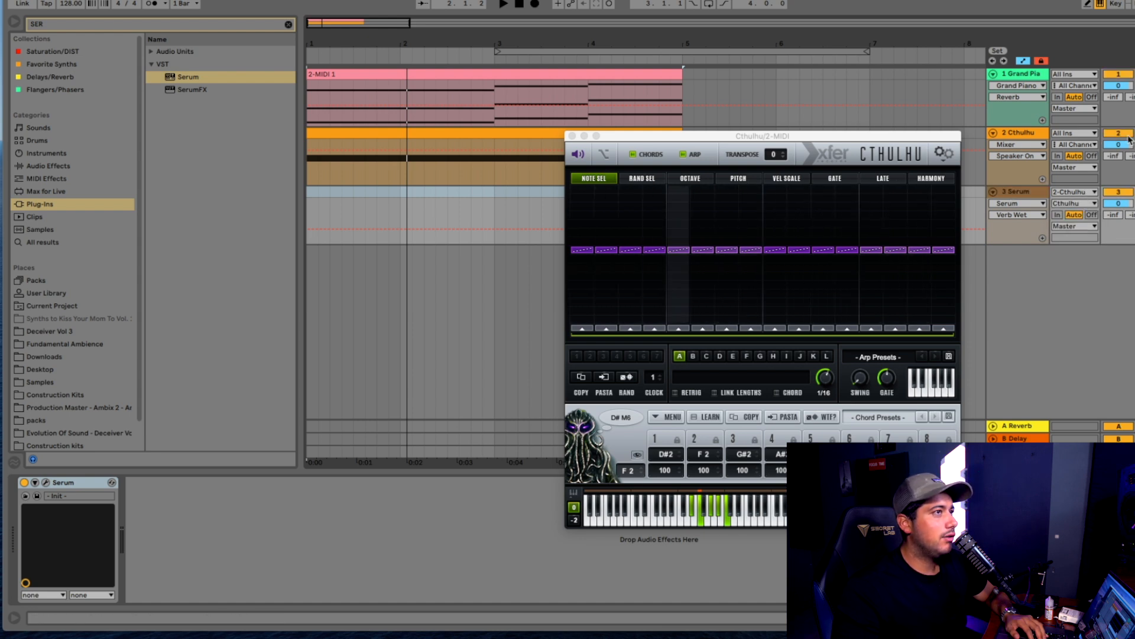
pyautogui.press('space')
pyautogui.moveTo(1118, 203)
pyautogui.mouseDown()
pyautogui.moveTo(1118, 213)
pyautogui.moveTo(1118, 195)
pyautogui.mouseUp()
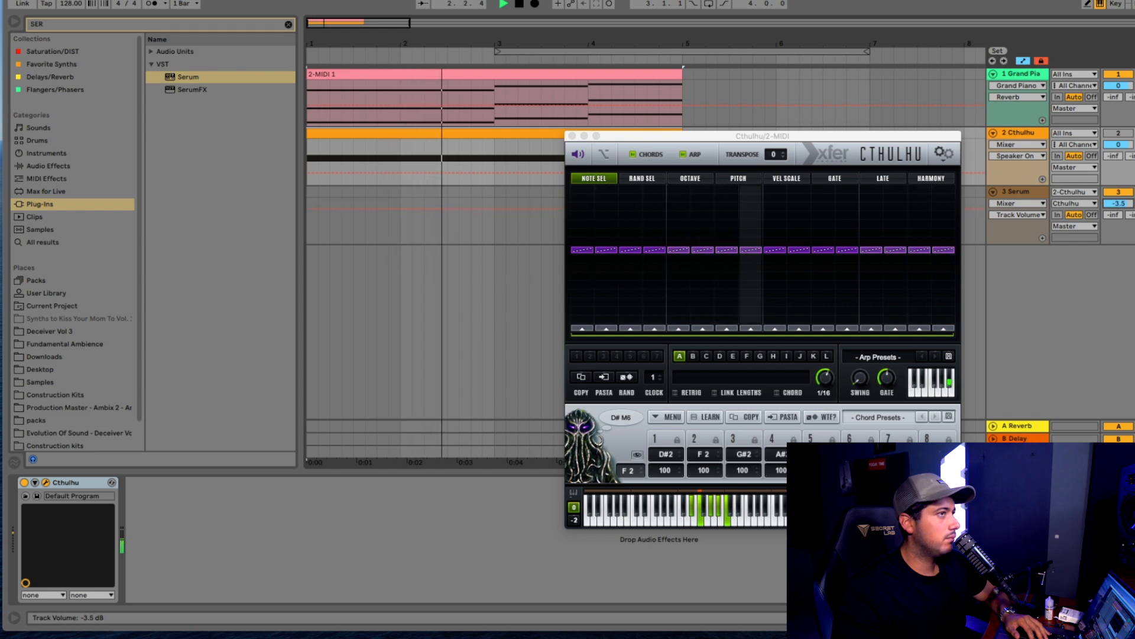
# Reopen Serum, adjust its delay mix, and play the arrangement to hear the arpeggio
pyautogui.click(1028, 191)
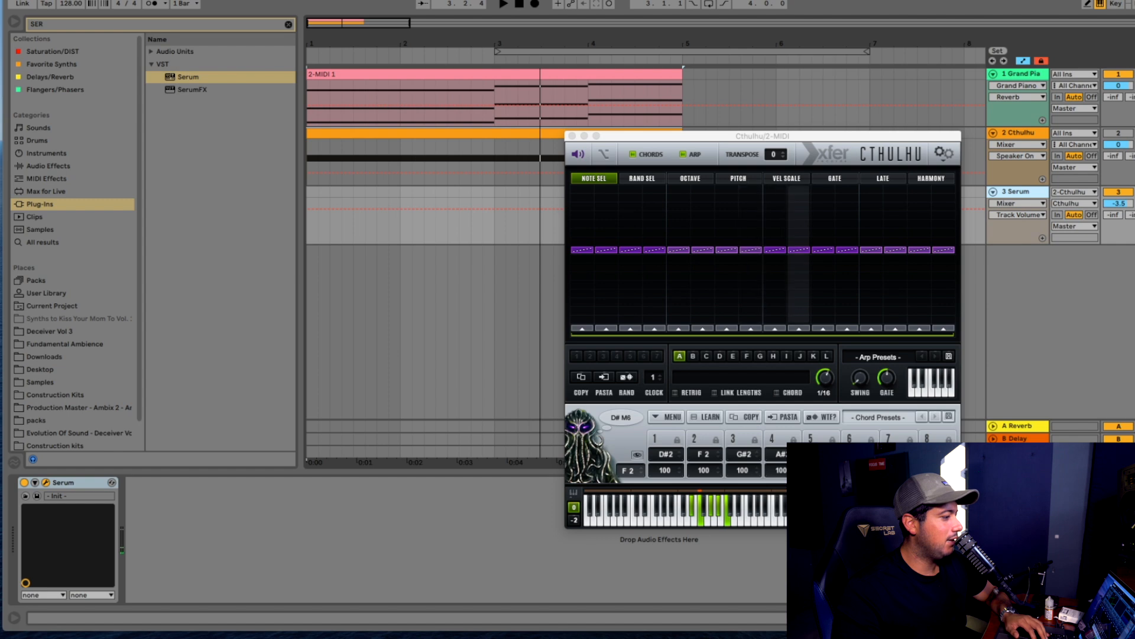
pyautogui.click(45, 484)
pyautogui.moveTo(581, 330); pyautogui.dragTo(505, 132)
pyautogui.click(377, 159)
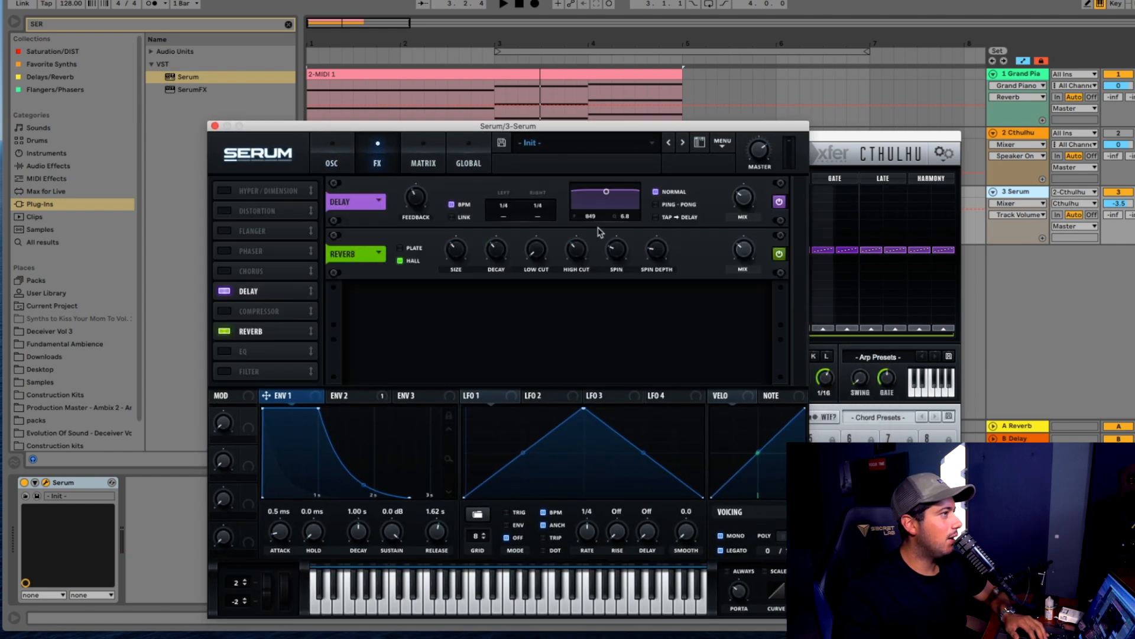
pyautogui.click(743, 197)
pyautogui.press('space')
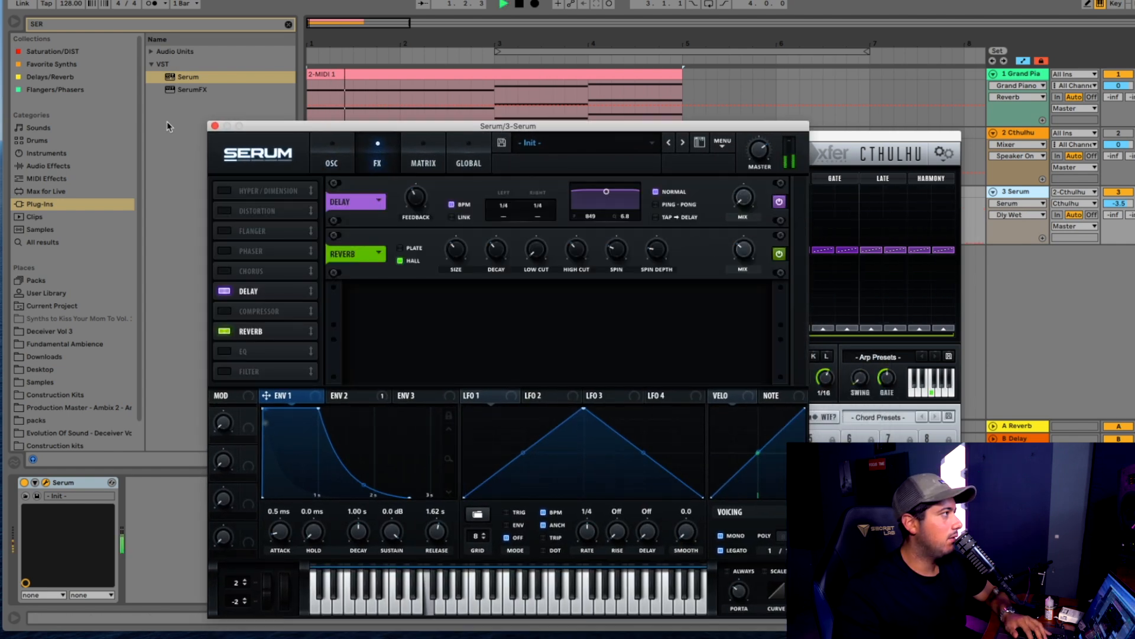
pyautogui.click(215, 126)
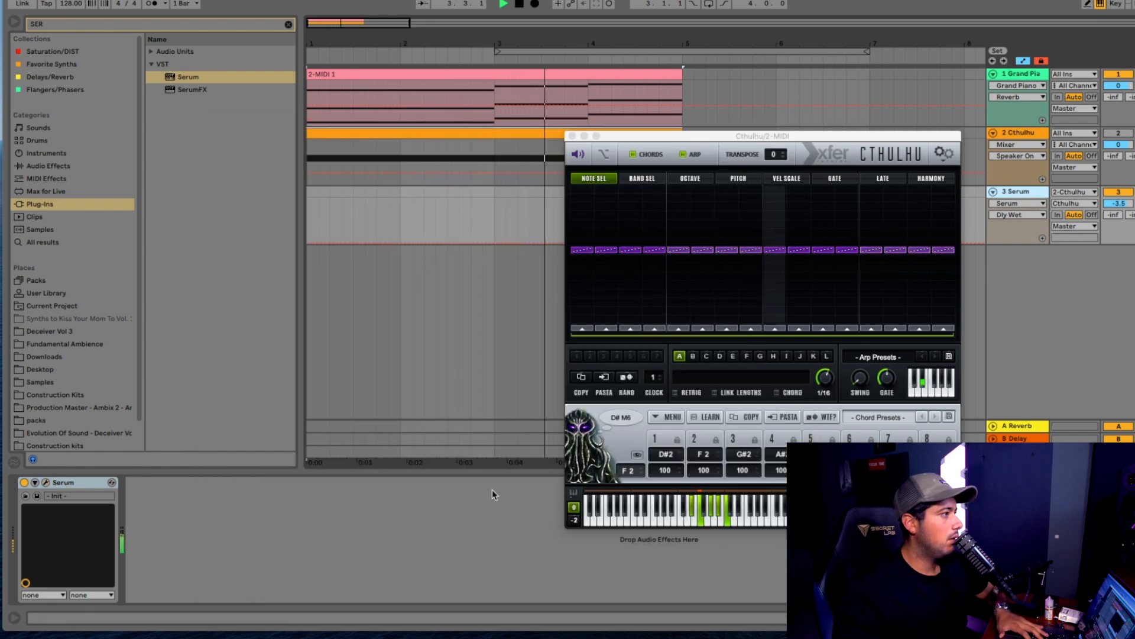
pyautogui.press('space')
# Randomize Cthulhu's arp note pattern four times during playback, and lower the Grand Piano track to -3.5 dB and Serum to -8.4 dB
pyautogui.click(628, 379)
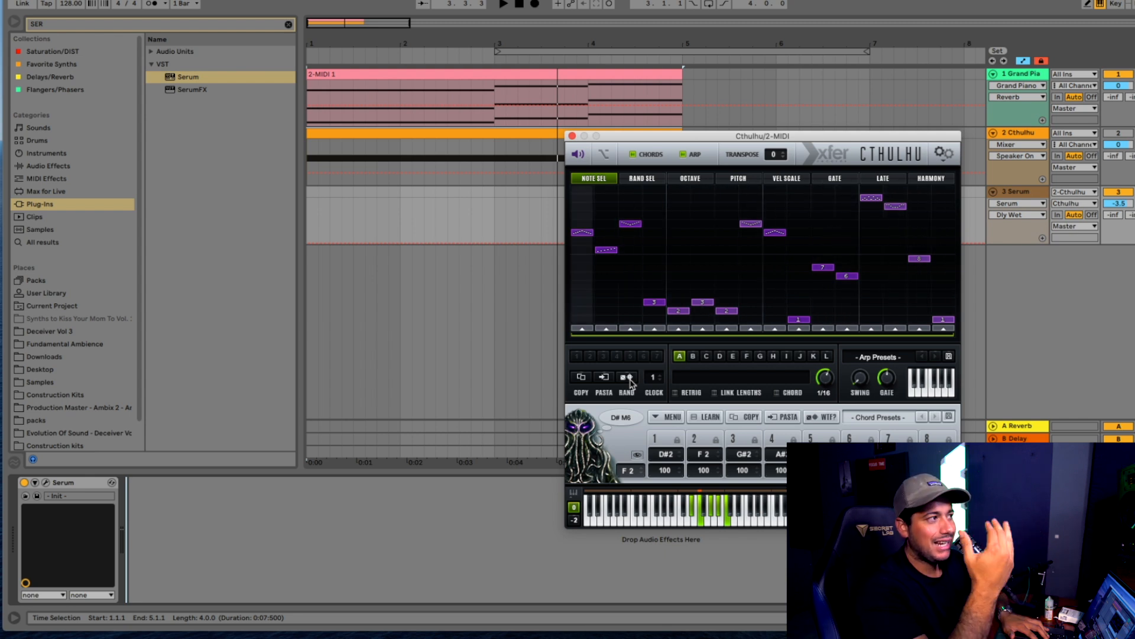
pyautogui.press('space')
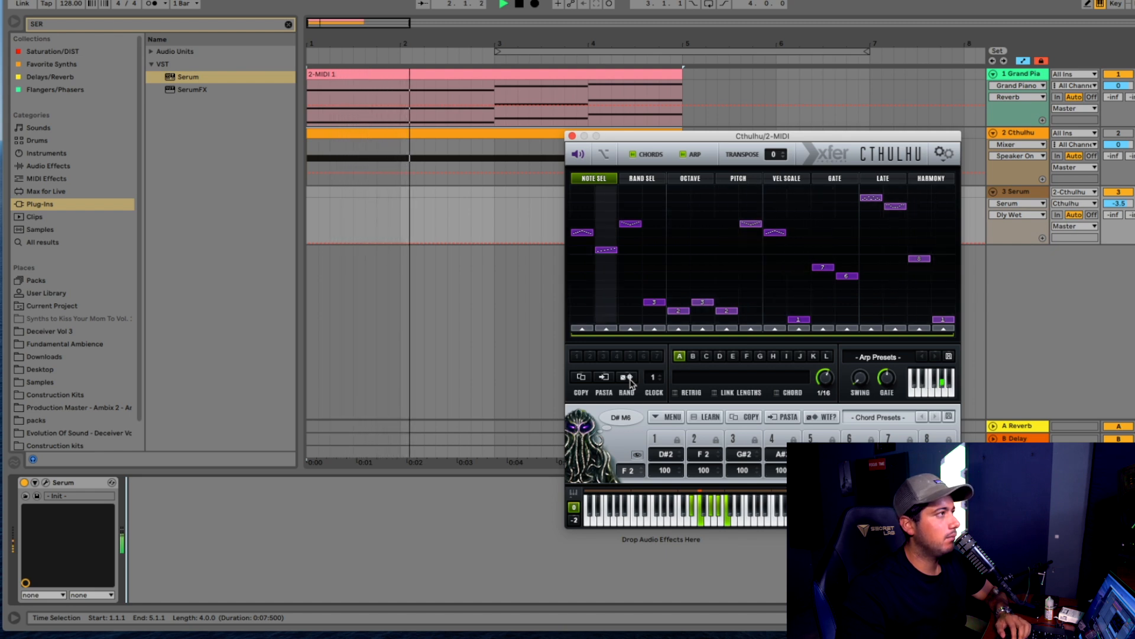
pyautogui.click(629, 378)
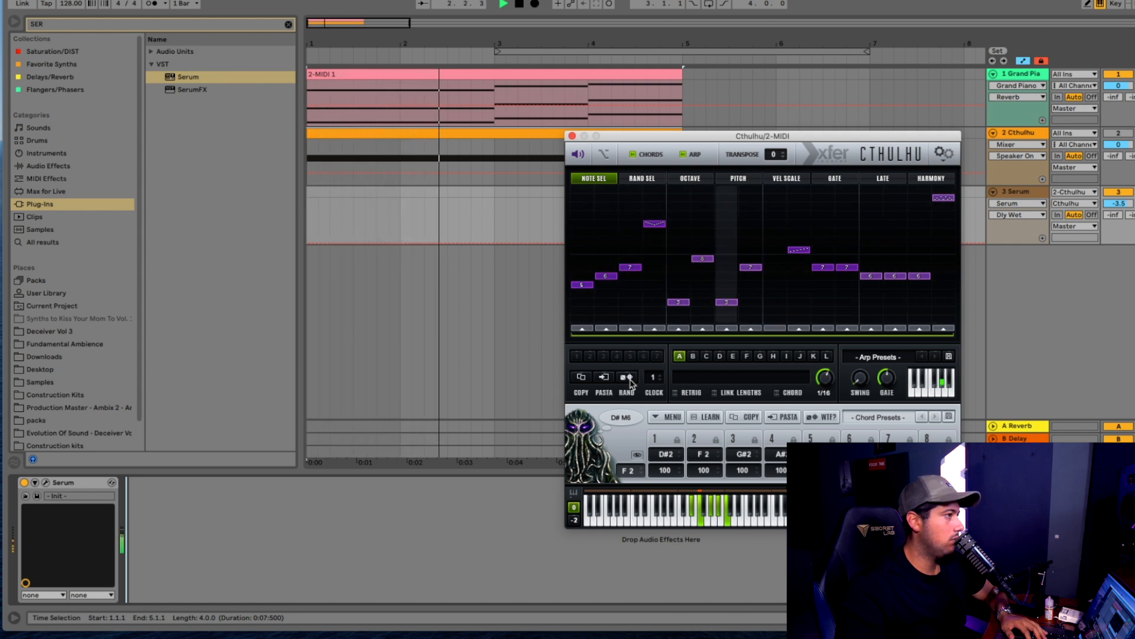
pyautogui.click(628, 379)
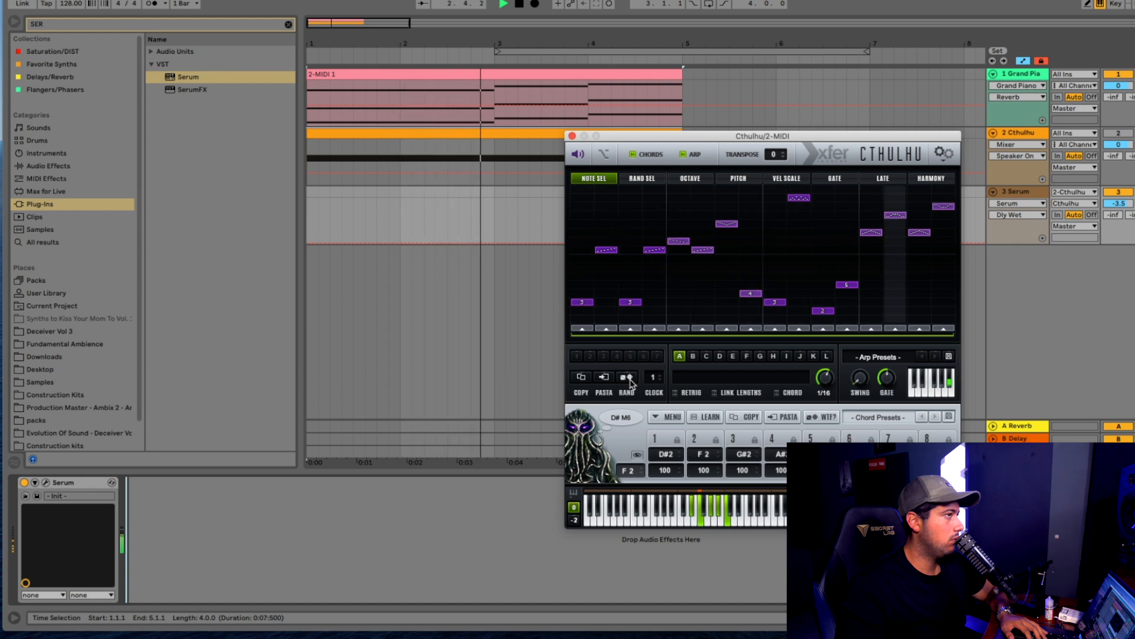
pyautogui.click(629, 379)
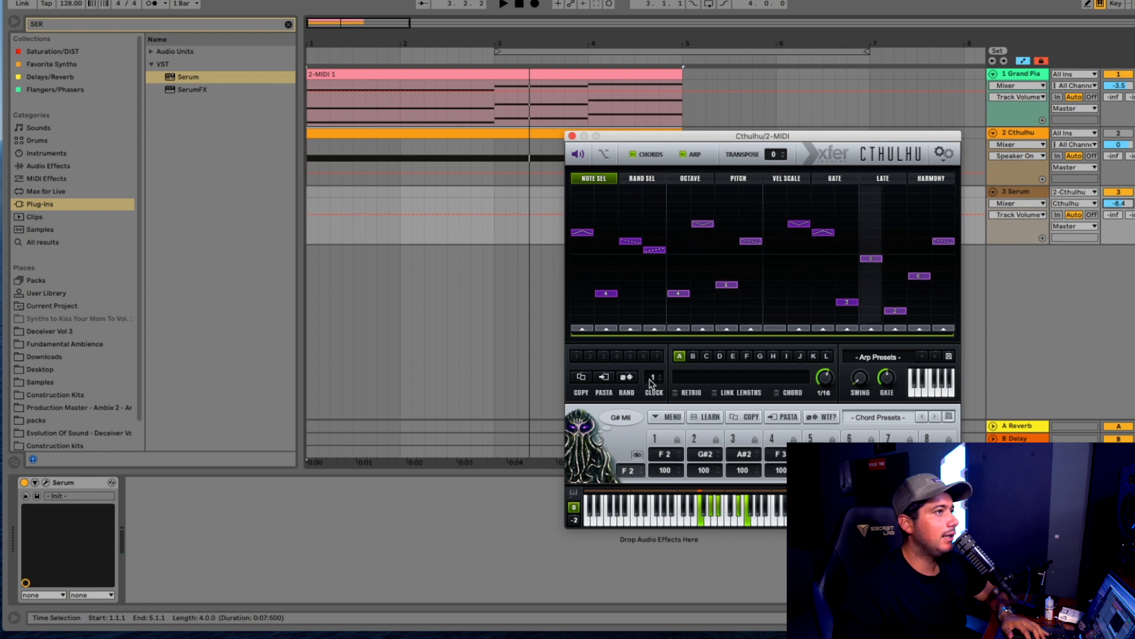
pyautogui.click(572, 135)
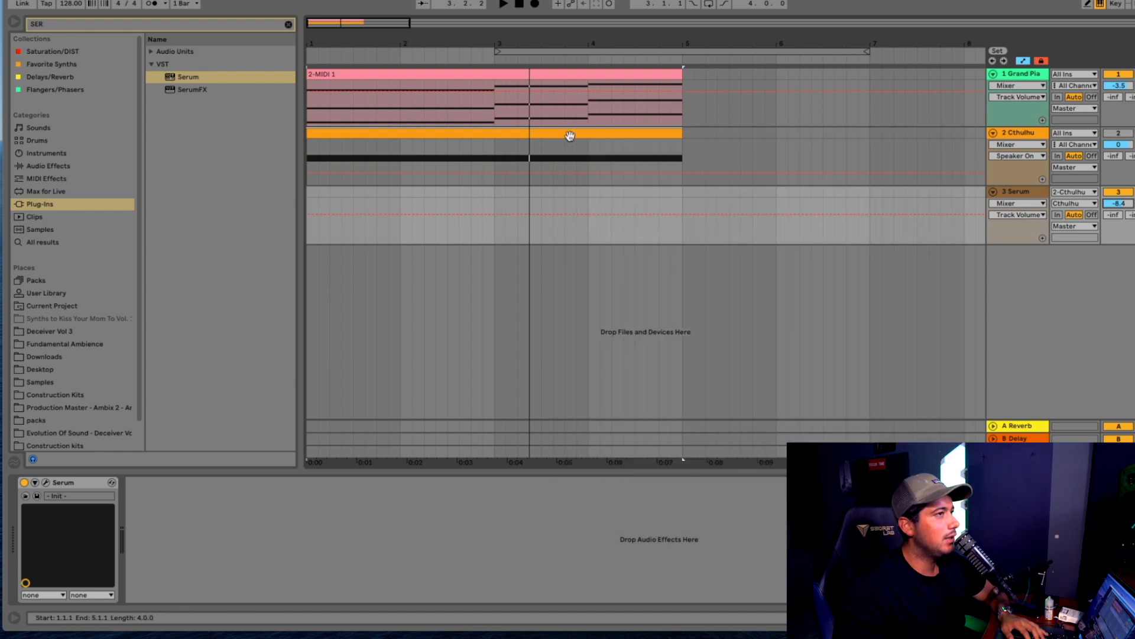
# Record Cthulhu's arpeggio as notes on the Serum track from bar 1 and remove the clip's excess past bar 5
pyautogui.click(307, 137)
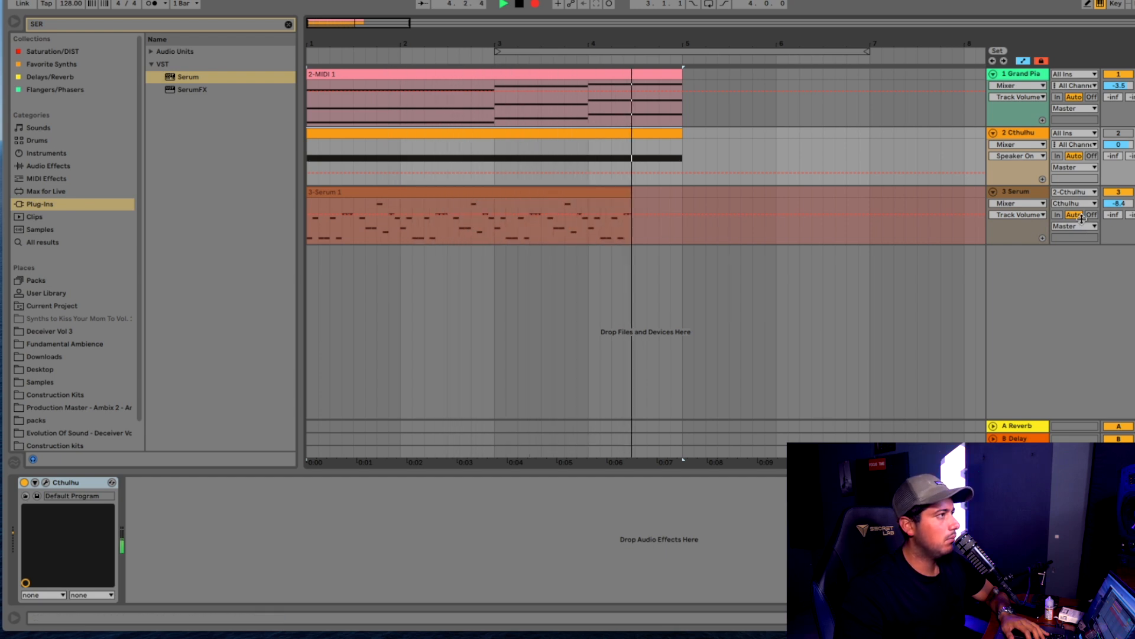
pyautogui.press('space')
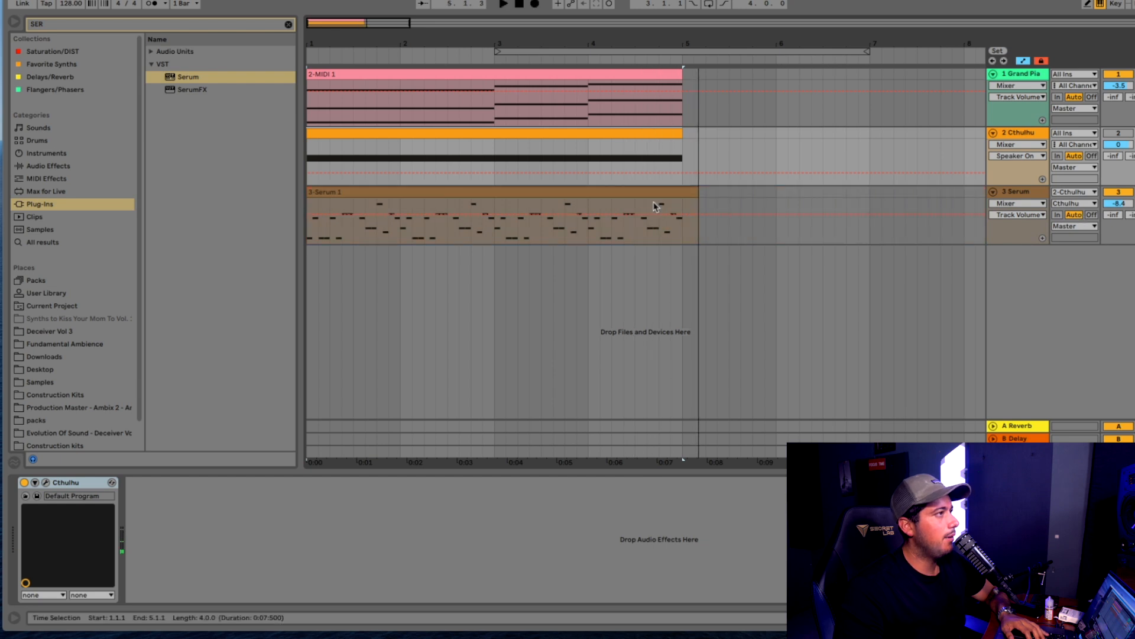
pyautogui.click(689, 191)
pyautogui.click(684, 199)
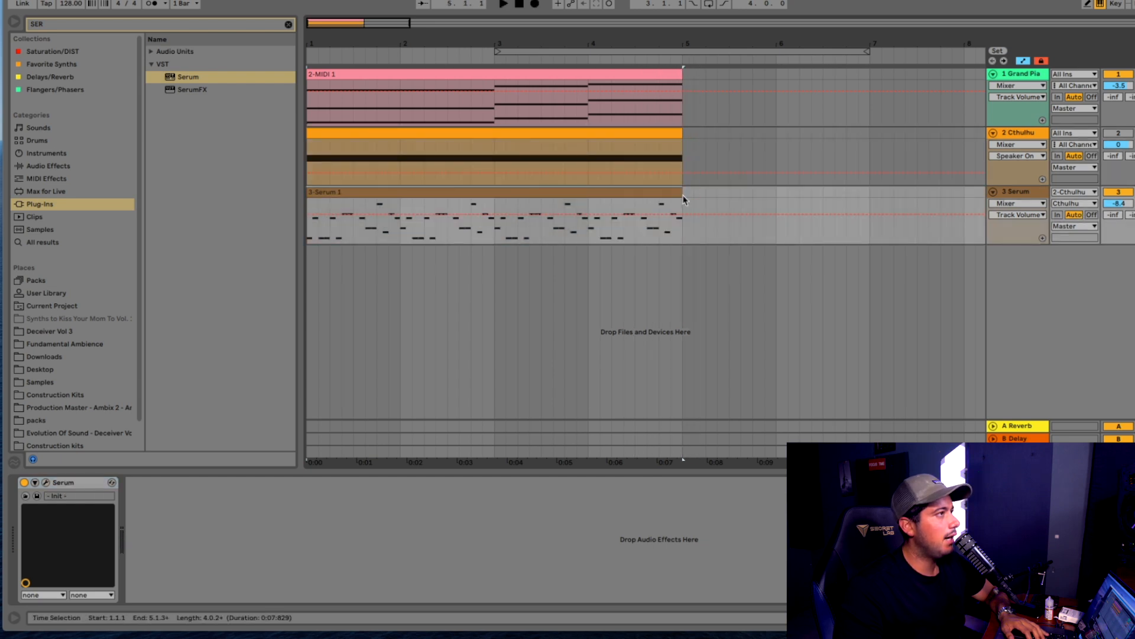
# Set the Serum track's MIDI input to All Ins and delete the Cthulhu track
pyautogui.press('space')
pyautogui.click(1075, 192)
pyautogui.click(1071, 201)
pyautogui.click(1027, 135)
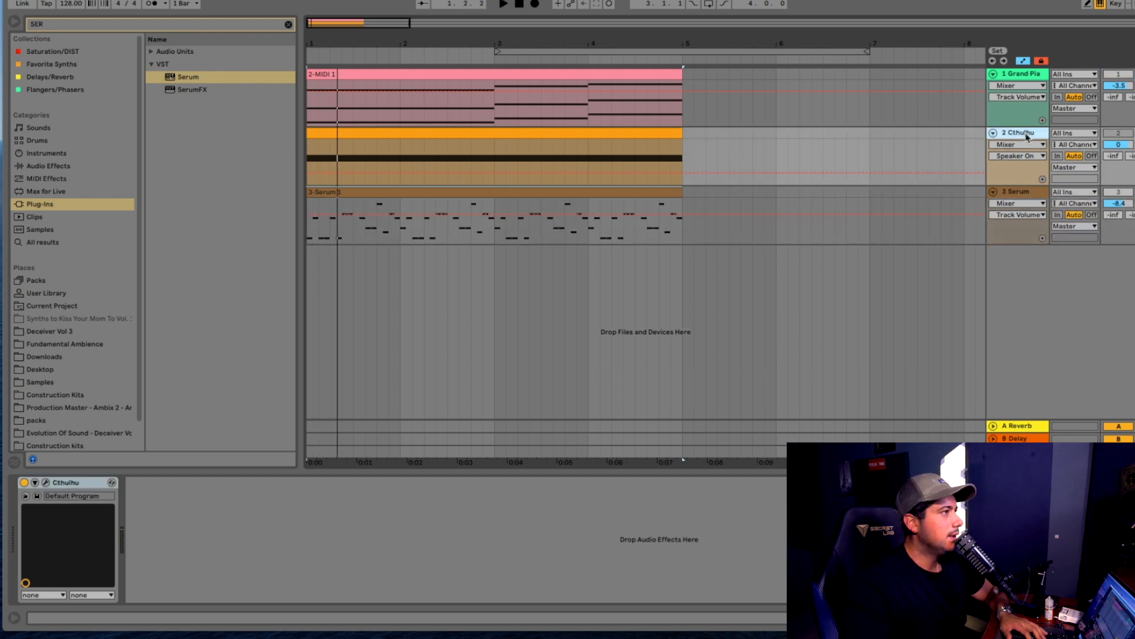
pyautogui.press('Delete')
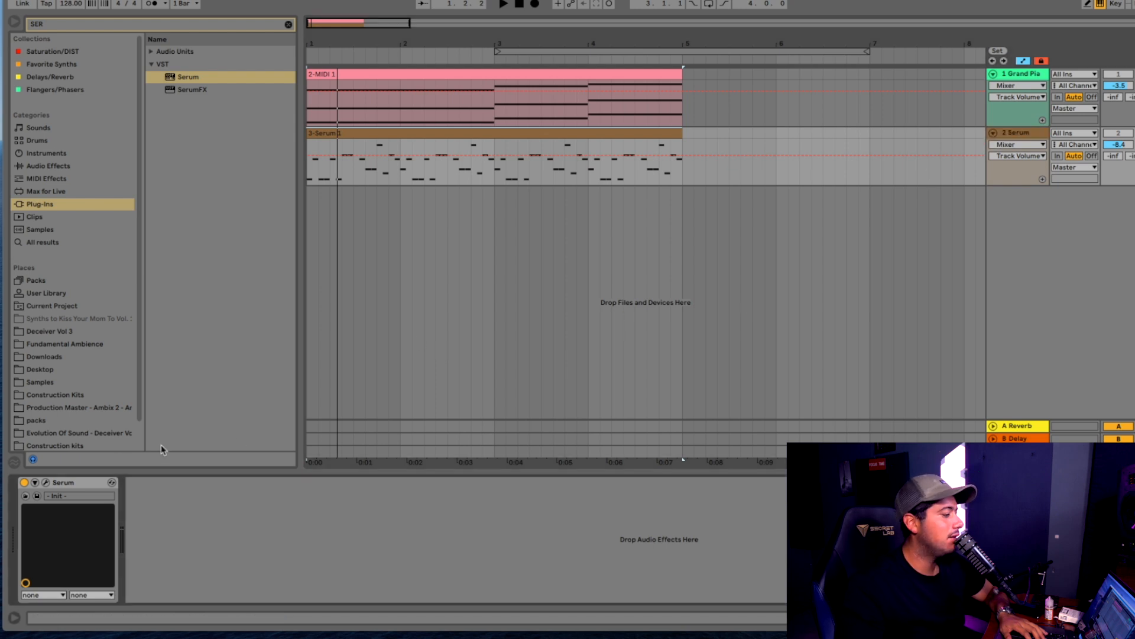
# Set Serum's envelope 2 modulation amount on the filter cutoff to 65 and play the result
pyautogui.click(45, 482)
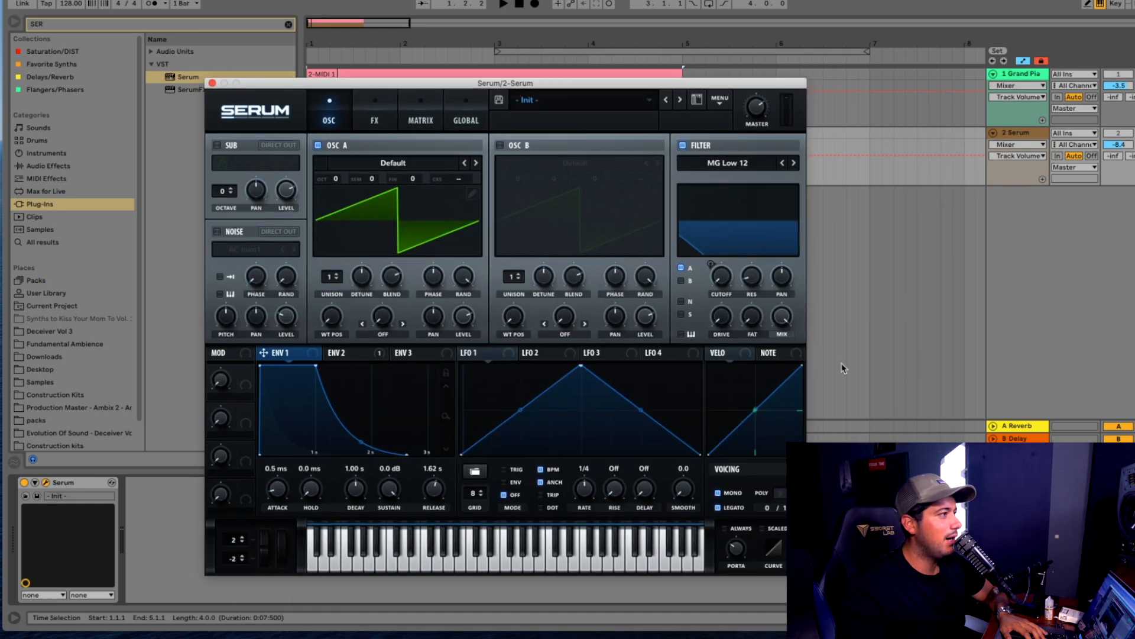
pyautogui.click(334, 353)
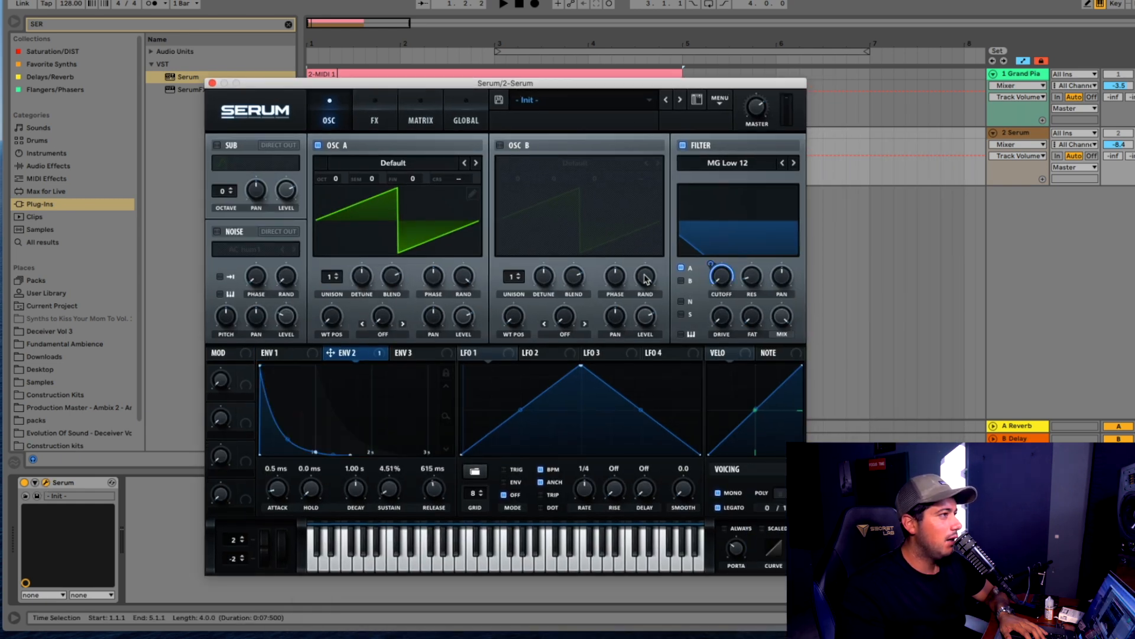
pyautogui.click(707, 264)
pyautogui.press('space')
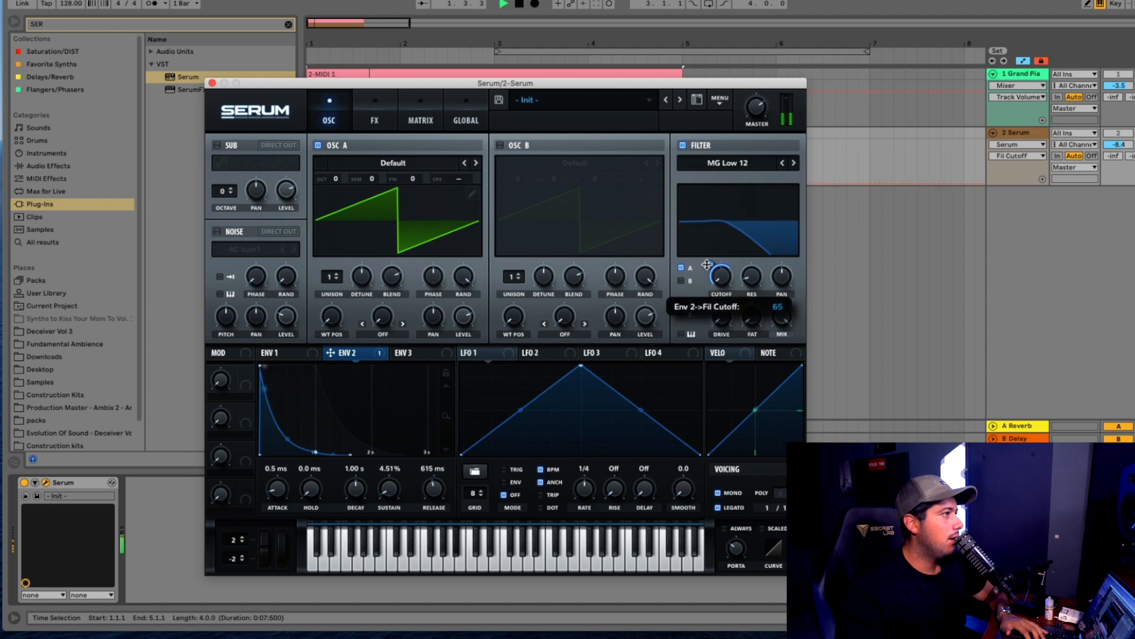
pyautogui.click(211, 84)
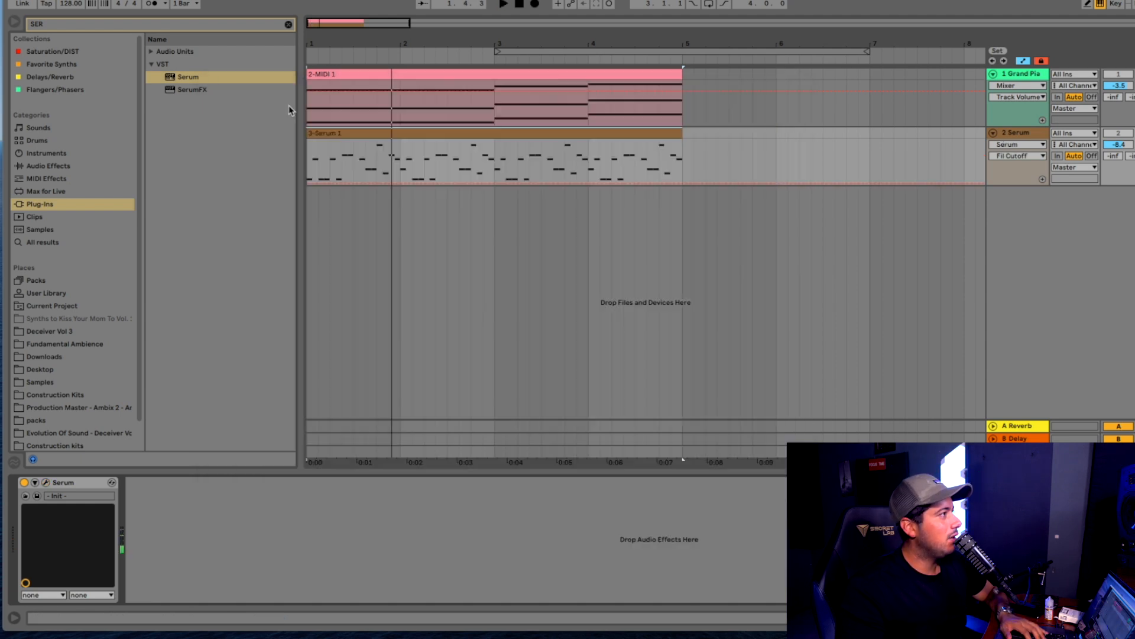
# Select all notes in the Serum clip, try them at half length, and stretch them to twice their original duration for playback
pyautogui.doubleClick(381, 133)
pyautogui.moveTo(164, 399); pyautogui.dragTo(167, 395)
pyautogui.scroll(1, 193, 454)
pyautogui.press('space')
pyautogui.hotkey('ctrl', 'a')
pyautogui.click(76, 289)
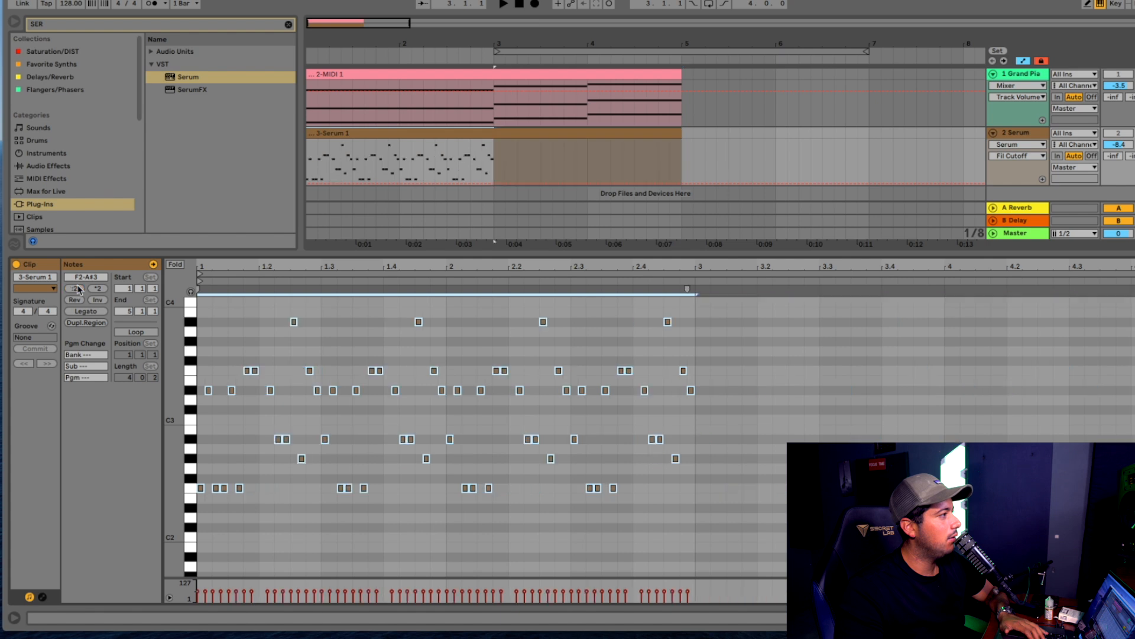
pyautogui.click(98, 289)
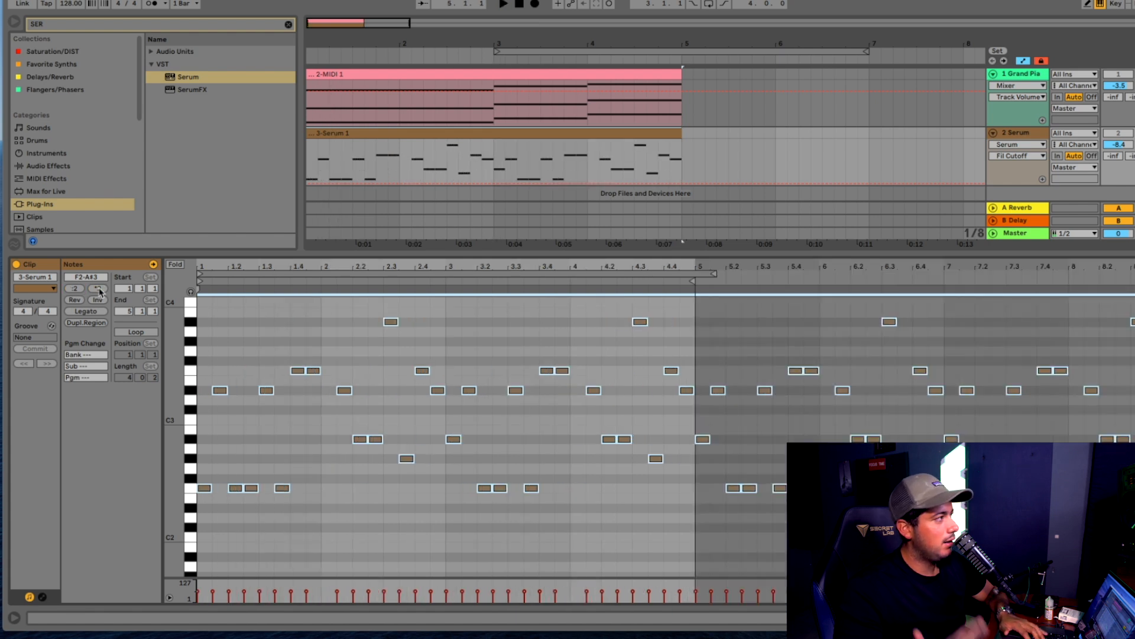
pyautogui.press('space')
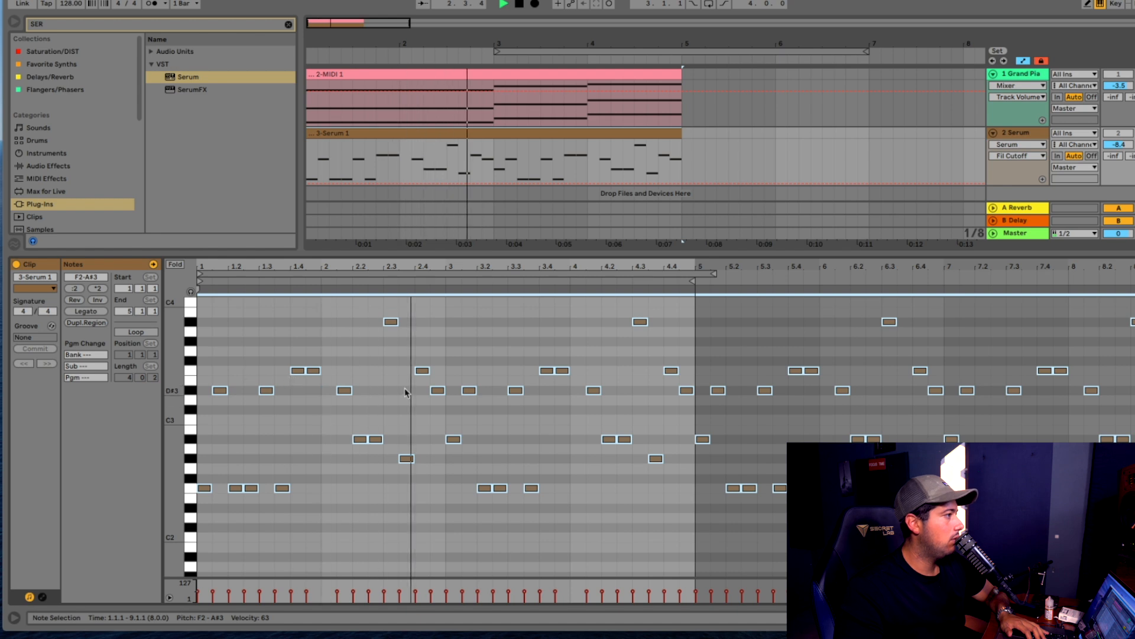
pyautogui.press('space')
# Search the plug-ins for ARCADE and add the Arcade VST on a new MIDI track below the Serum track
pyautogui.moveTo(535, 259); pyautogui.dragTo(535, 476)
pyautogui.press('-')
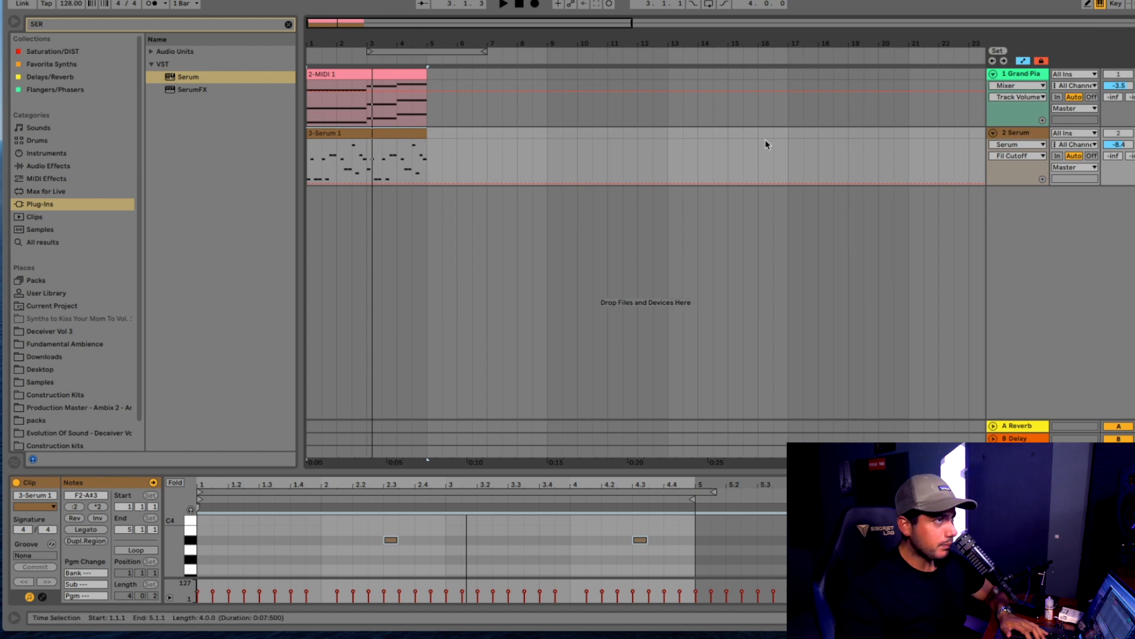
pyautogui.click(1031, 135)
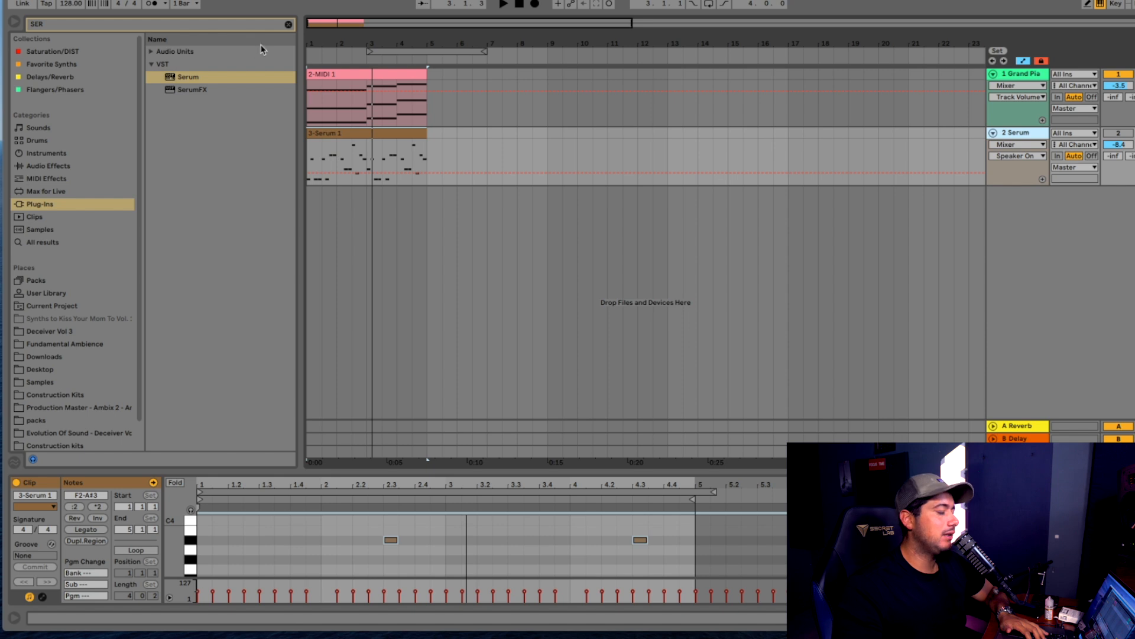
pyautogui.click(288, 25)
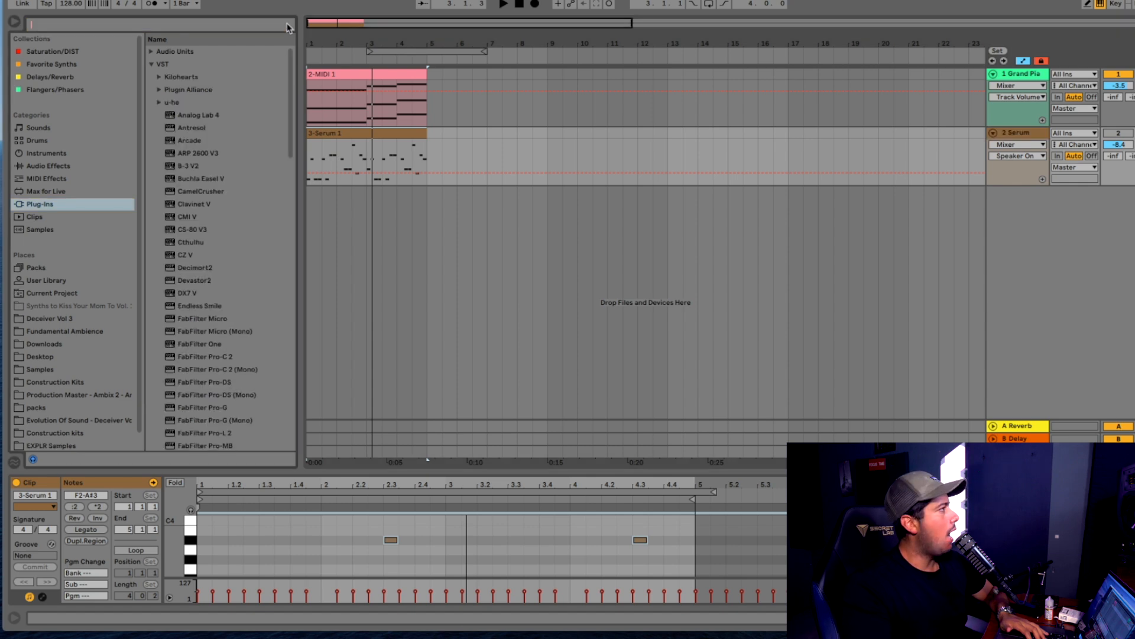
pyautogui.write('ARCADE')
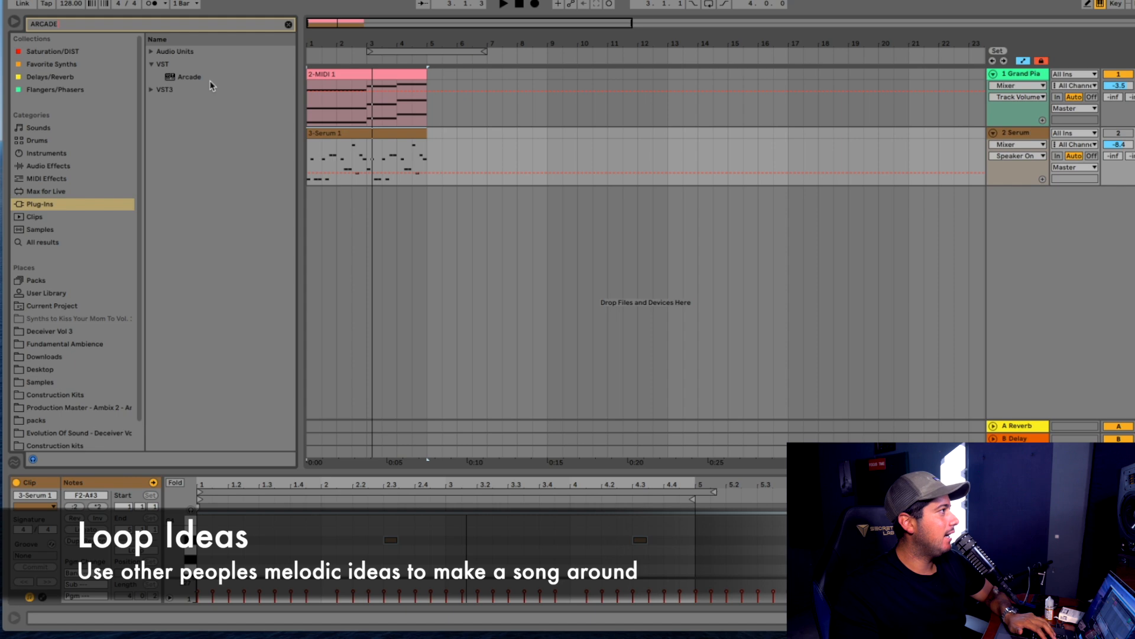
pyautogui.moveTo(210, 83); pyautogui.dragTo(824, 217)
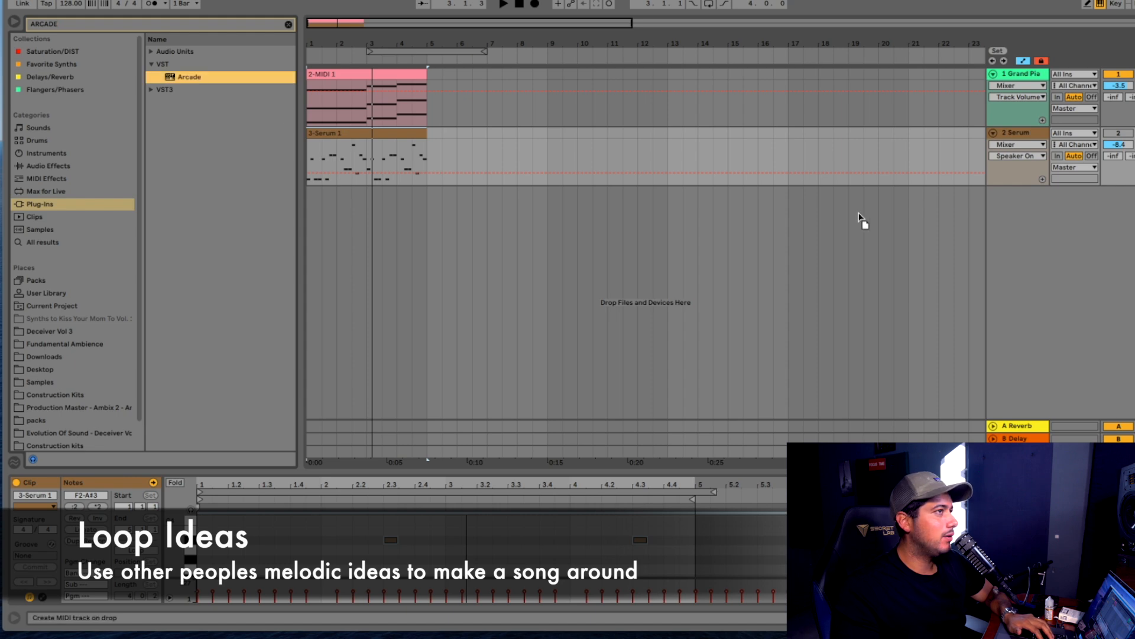
# Place Arcade on its own MIDI track and delete the Serum track above it
pyautogui.moveTo(1032, 217); pyautogui.dragTo(1030, 216)
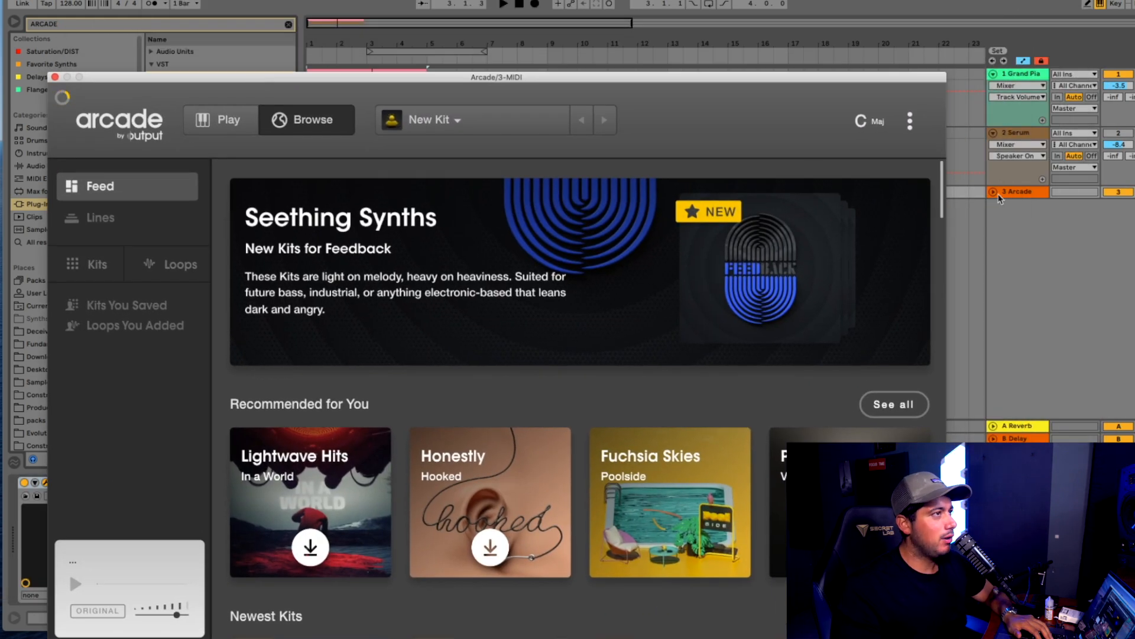
pyautogui.click(1021, 133)
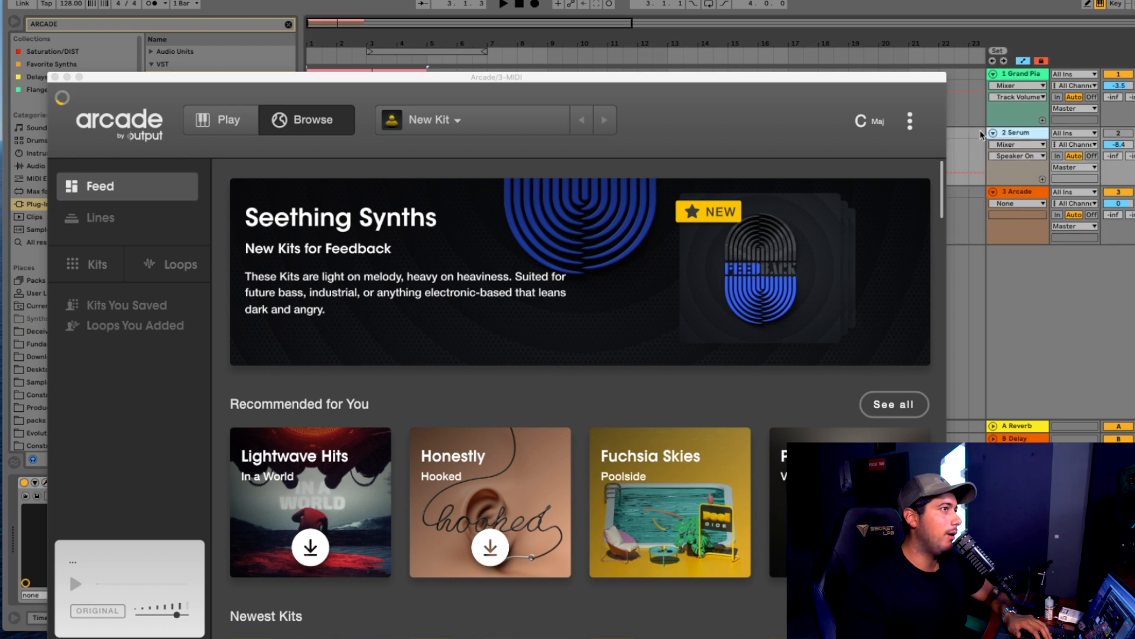
pyautogui.press('Delete')
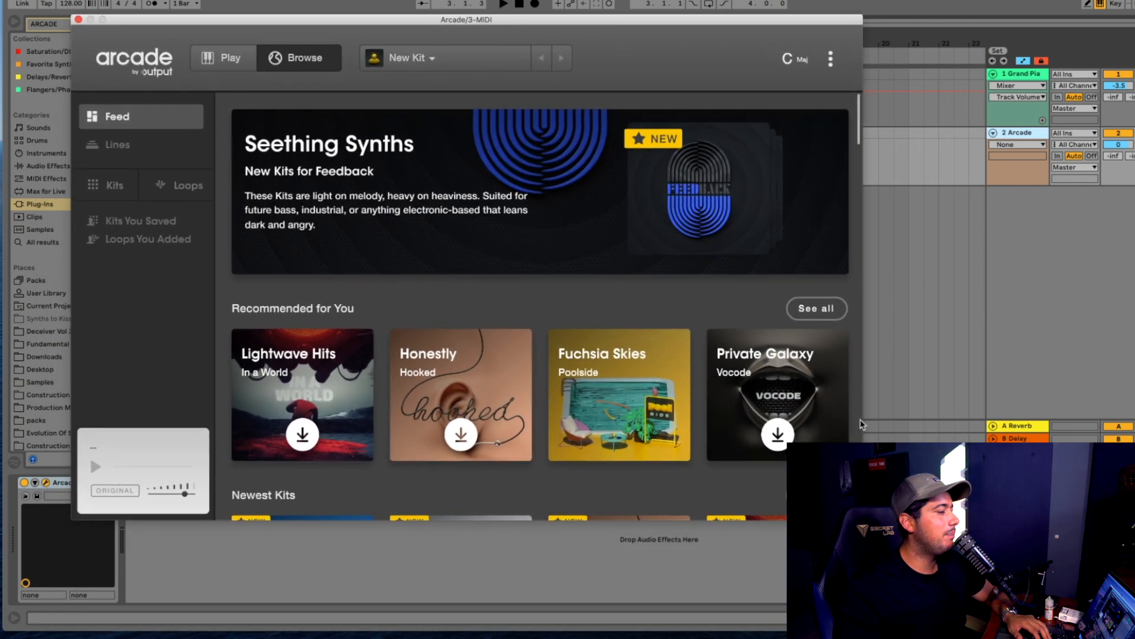
# Shrink the Arcade window and load the Constellations kit from the Cinematic Sounds section
pyautogui.moveTo(862, 424); pyautogui.dragTo(745, 406)
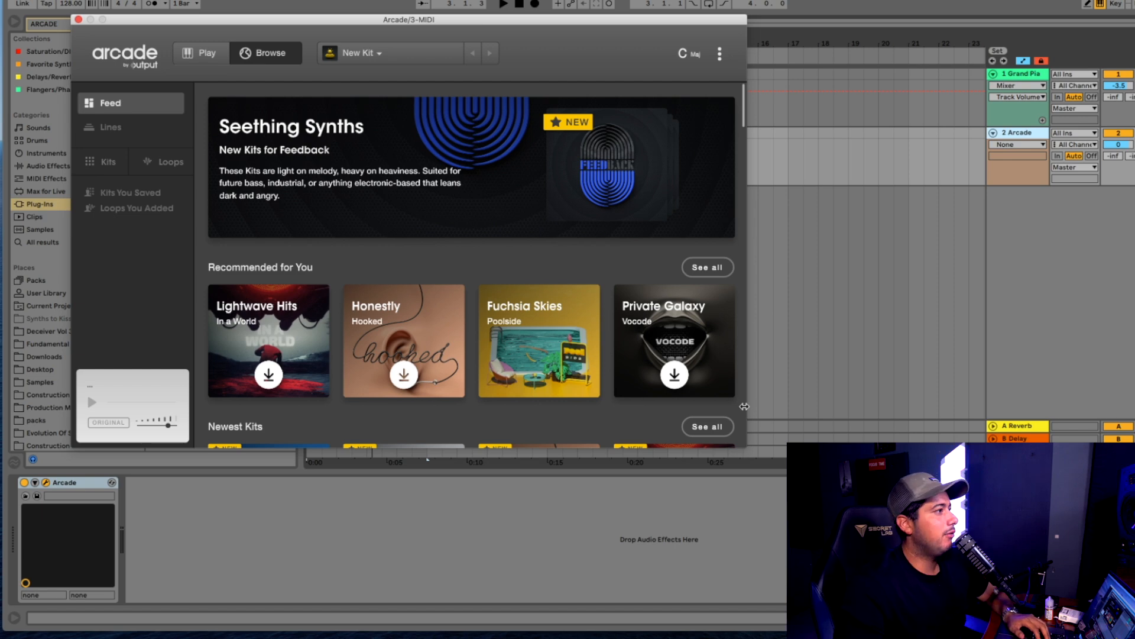
pyautogui.scroll(-15, 579, 348)
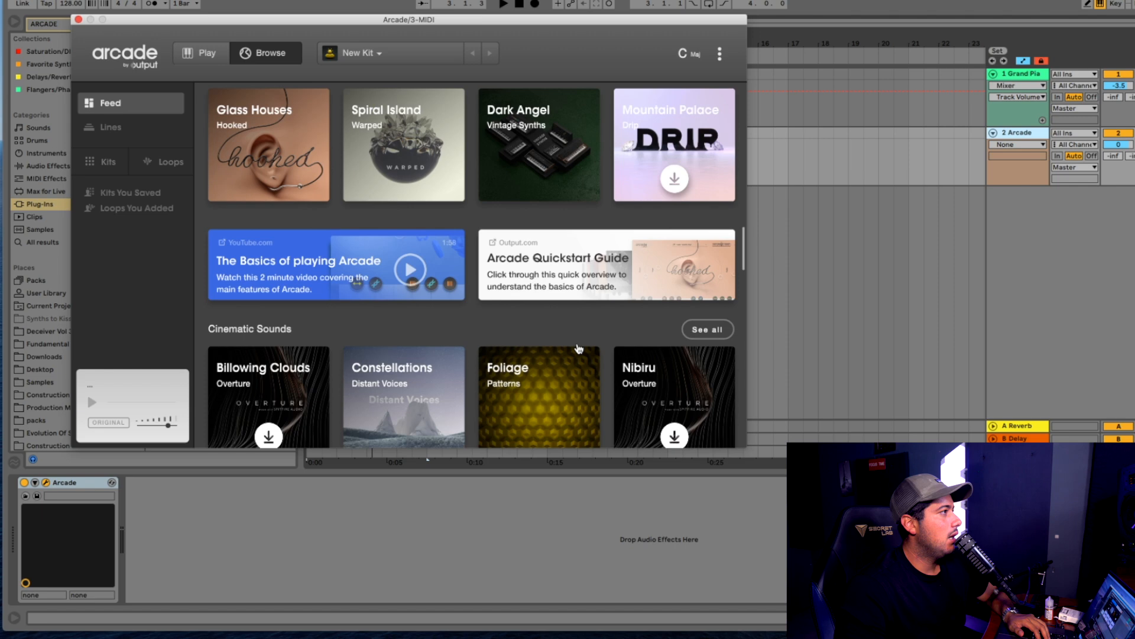
pyautogui.scroll(-3, 578, 348)
pyautogui.click(403, 288)
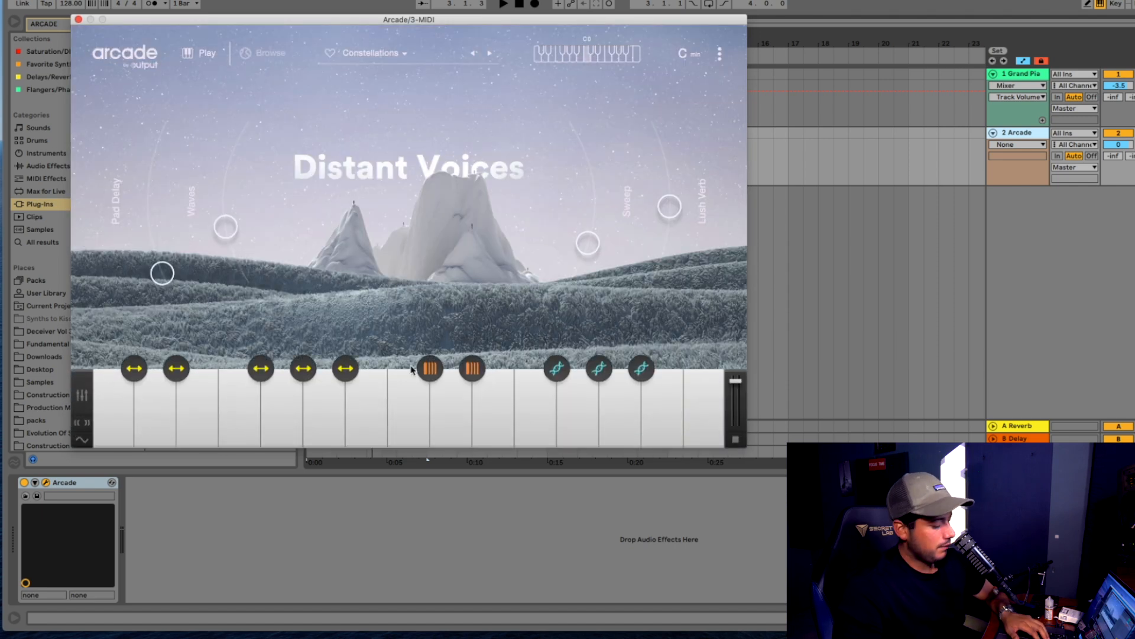
# Set Arcade's session key to F minor and play the Constellations kit alongside the project
pyautogui.click(1032, 138)
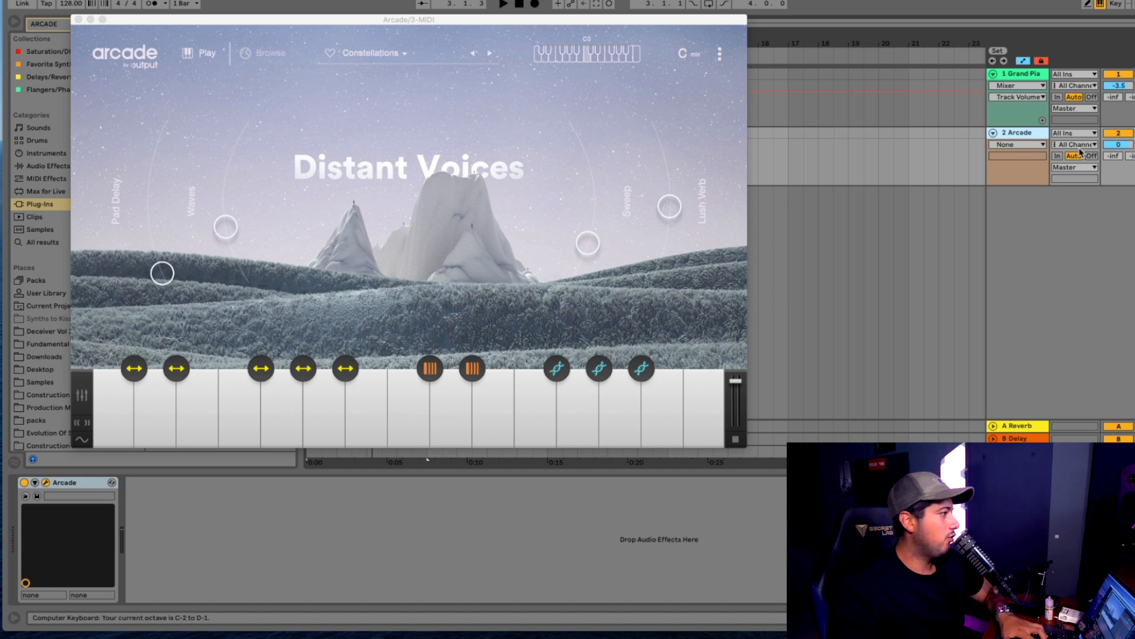
pyautogui.press('space')
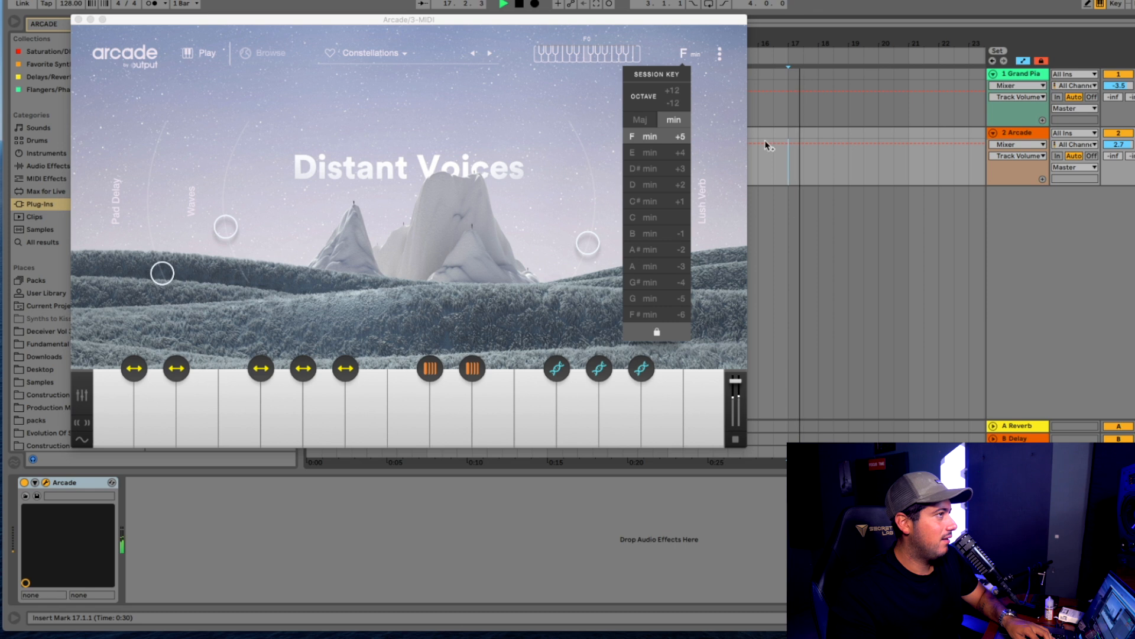
pyautogui.press('space')
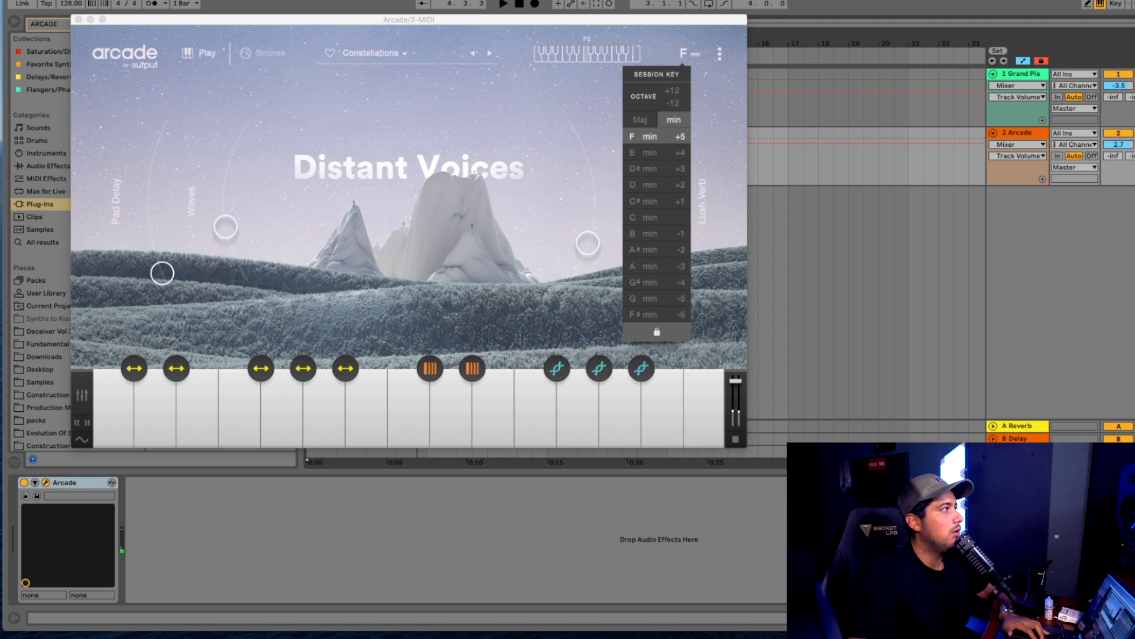
# Close Arcade, remove it from its track, and delete the emptied MIDI track
pyautogui.click(78, 20)
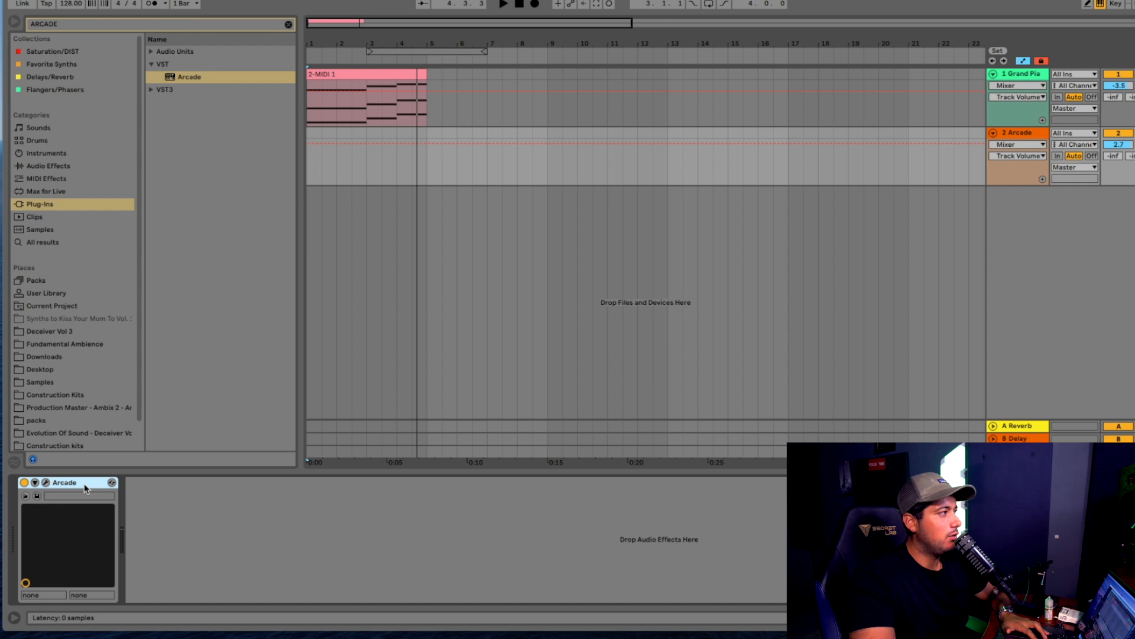
pyautogui.press('Delete')
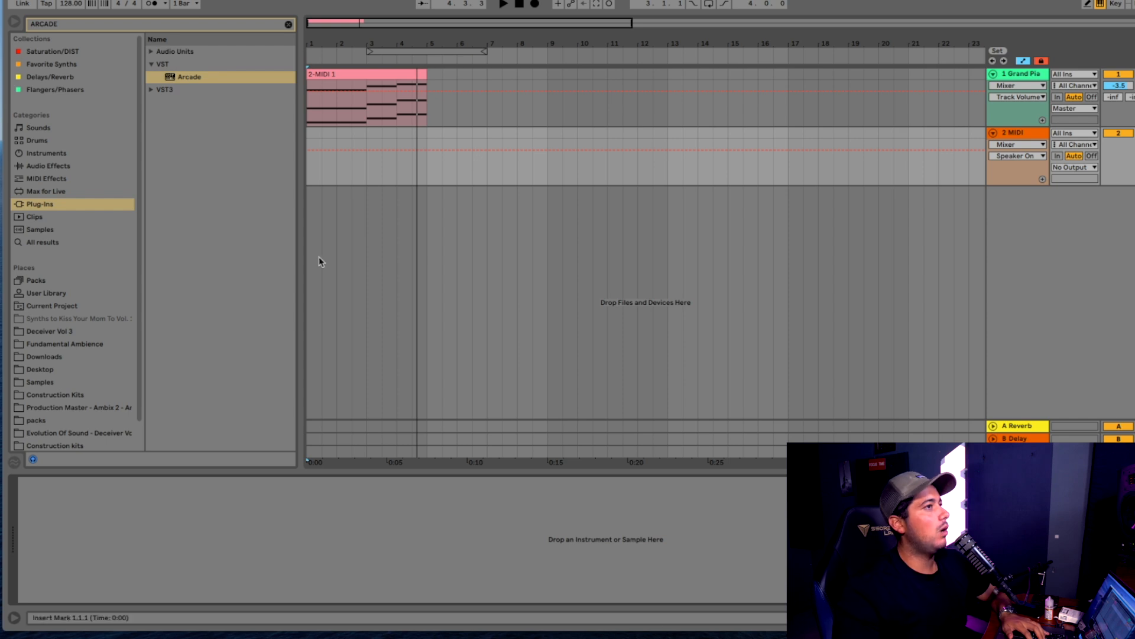
pyautogui.press('super+r')
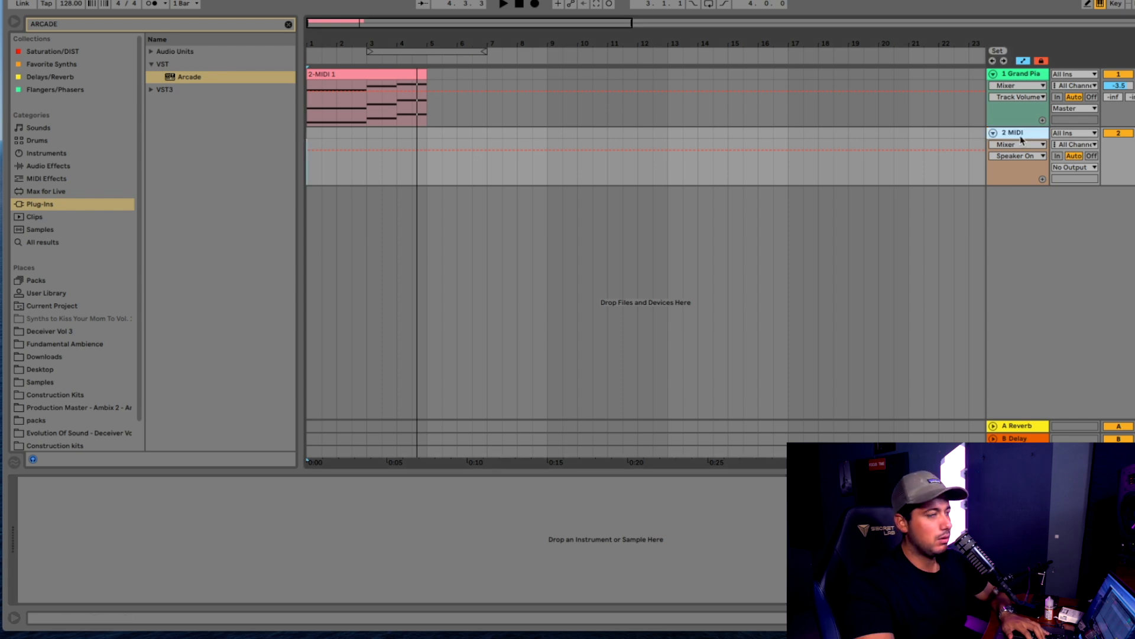
pyautogui.press('Delete')
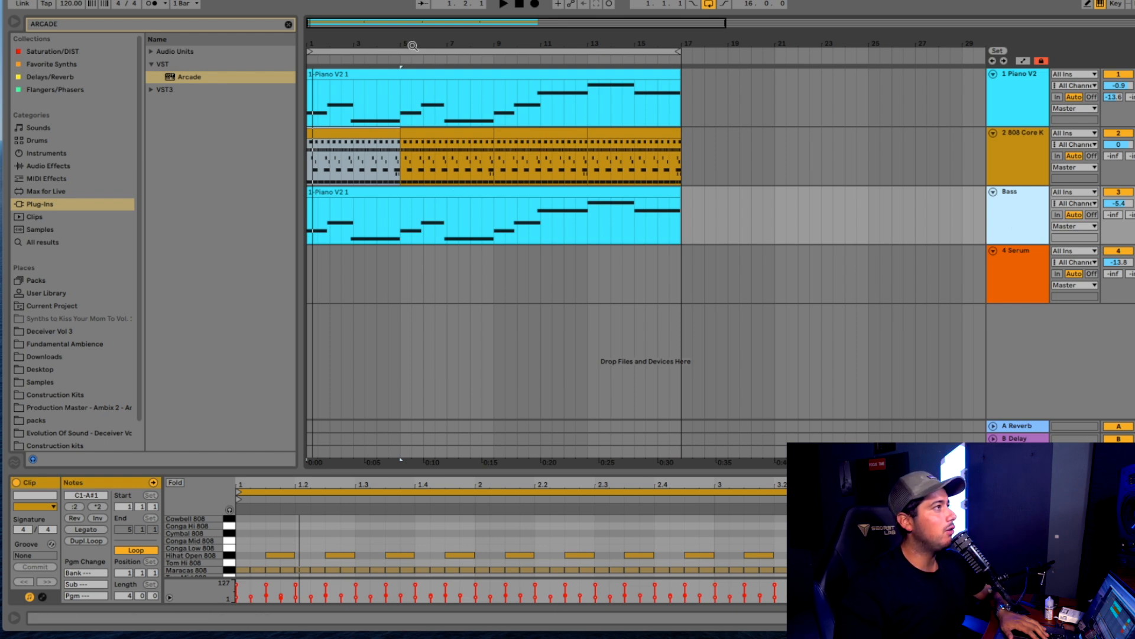
# Inspect the Piano V2 track's Chord and C Major scale devices and the Bass track's Diva synth settings
pyautogui.moveTo(356, 33)
pyautogui.mouseDown()
pyautogui.moveTo(358, 65)
pyautogui.moveTo(358, 42)
pyautogui.mouseUp()
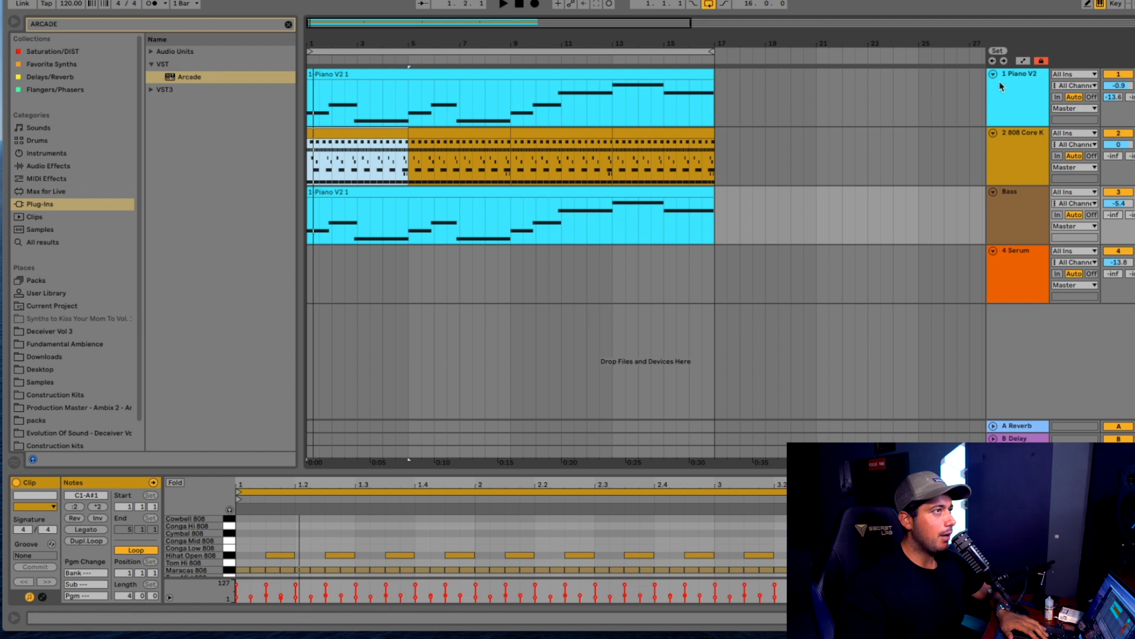
pyautogui.click(1015, 91)
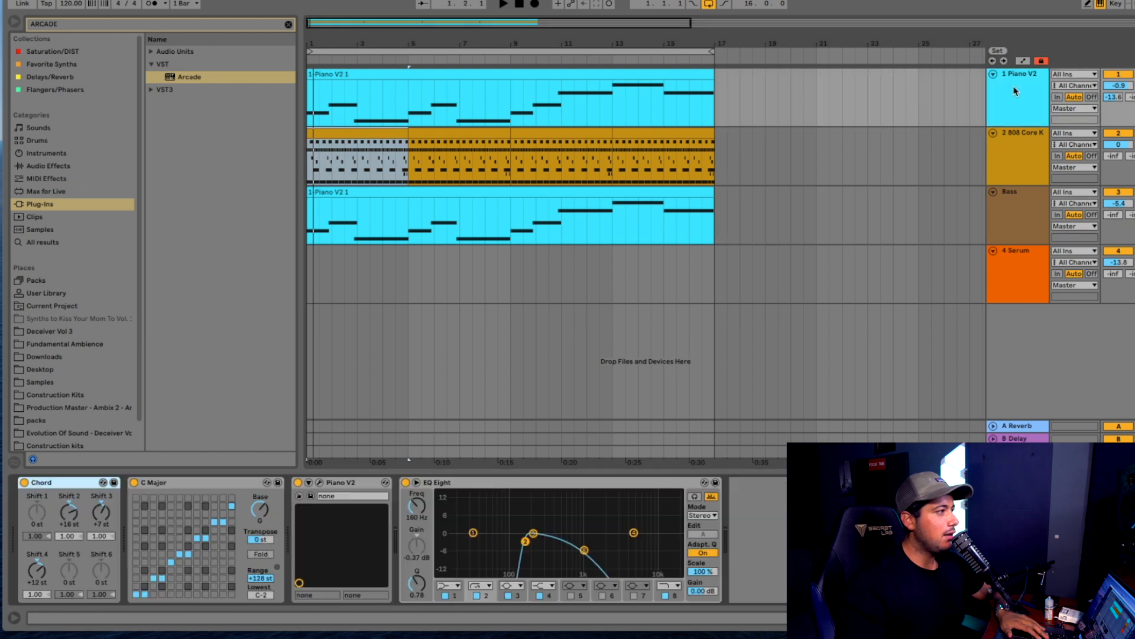
pyautogui.click(216, 485)
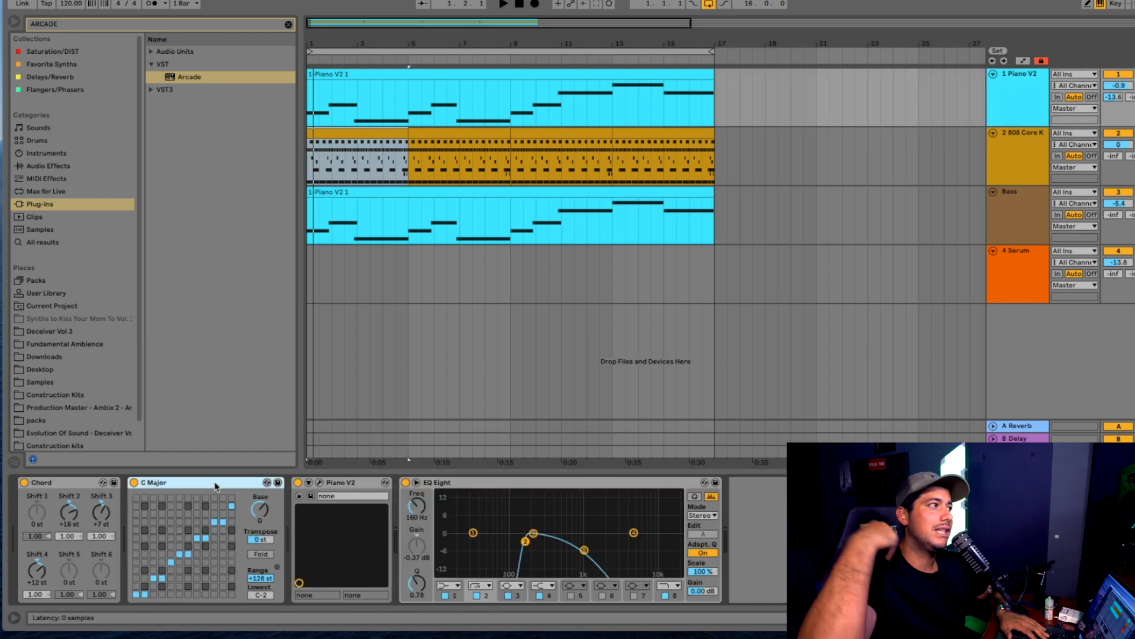
pyautogui.click(1009, 232)
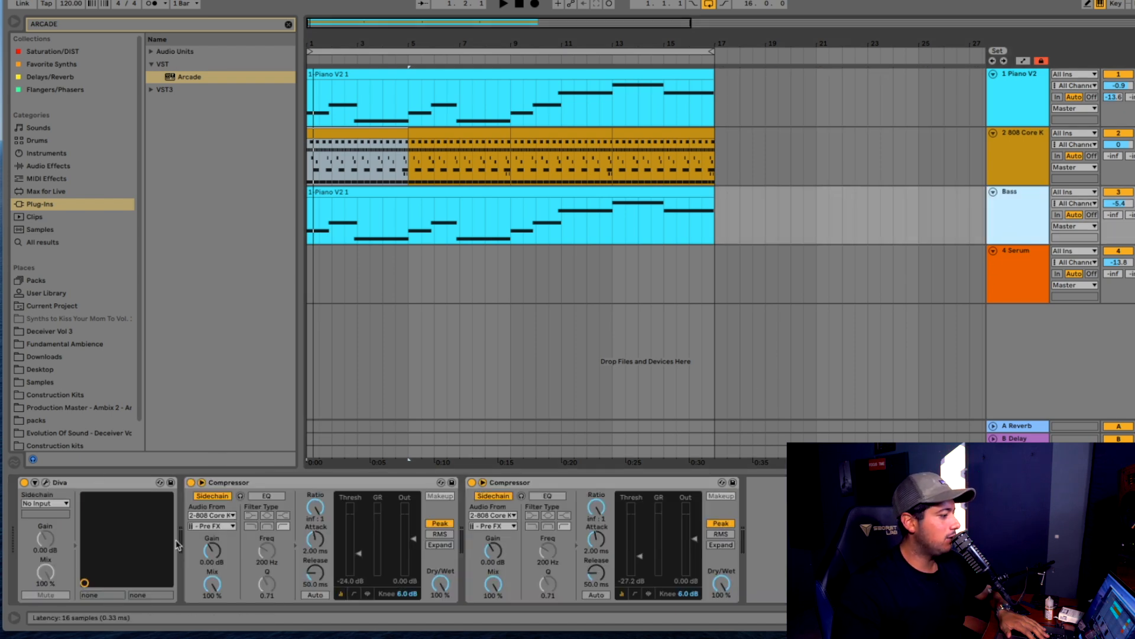
pyautogui.click(45, 482)
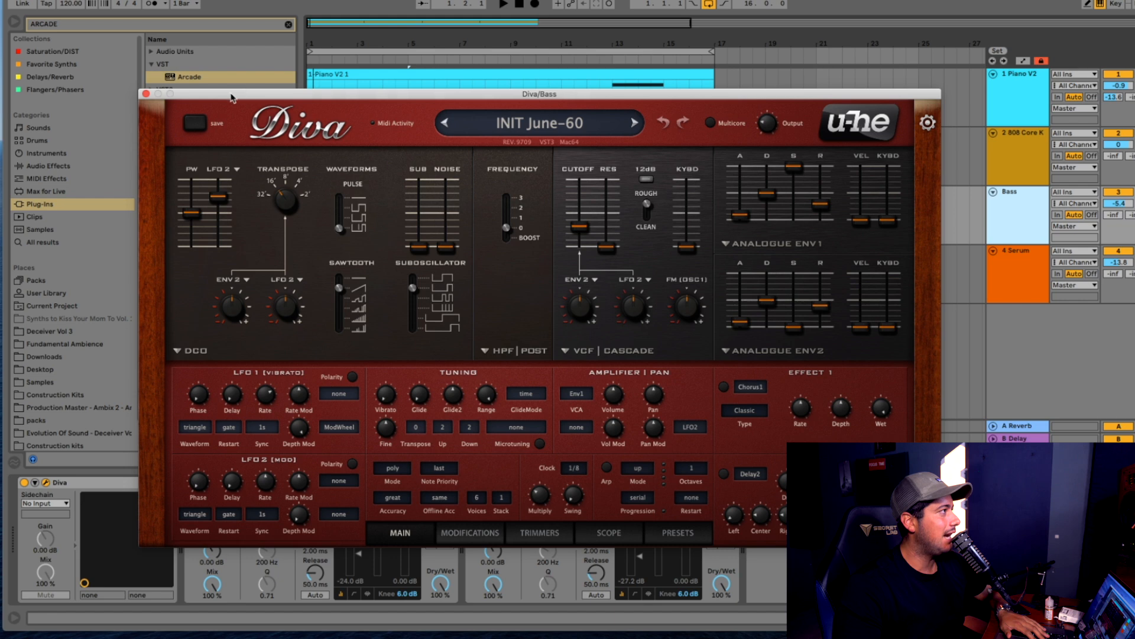
pyautogui.click(146, 94)
pyautogui.click(350, 81)
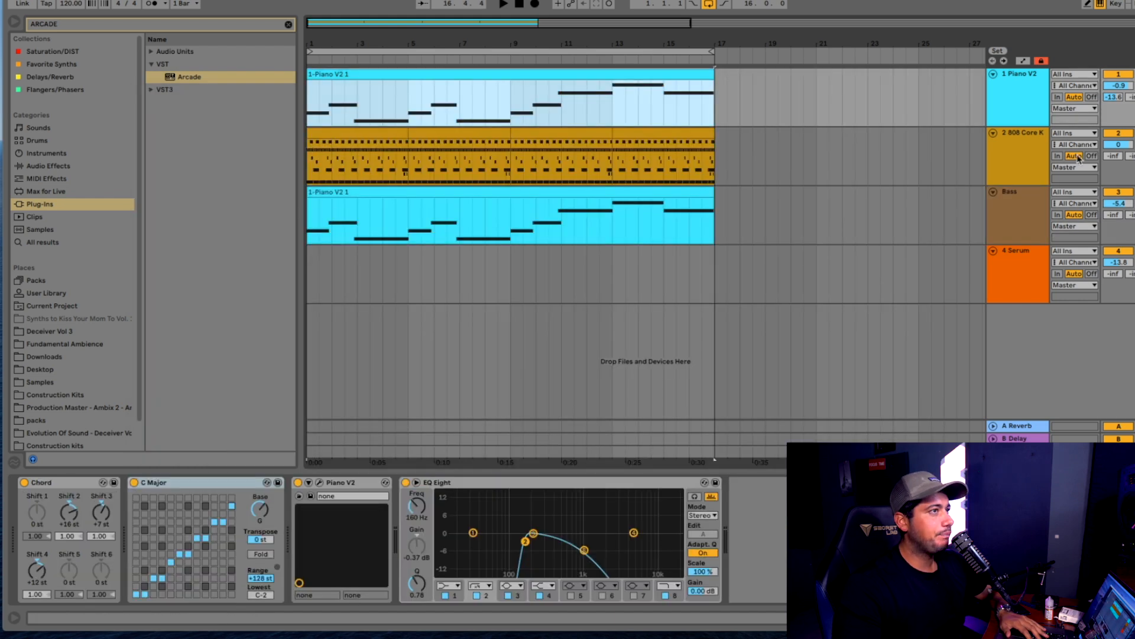
# Mute the 808 Core Kit track, view its drum rack, and turn the track back on
pyautogui.click(1112, 135)
pyautogui.click(1022, 154)
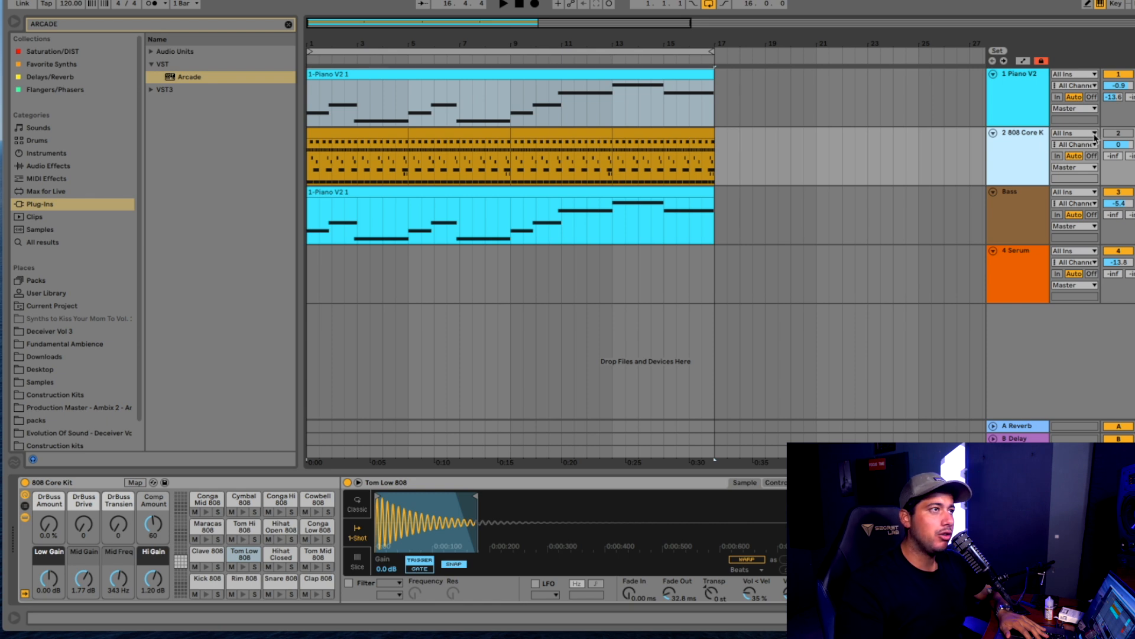
pyautogui.click(1118, 133)
pyautogui.click(629, 158)
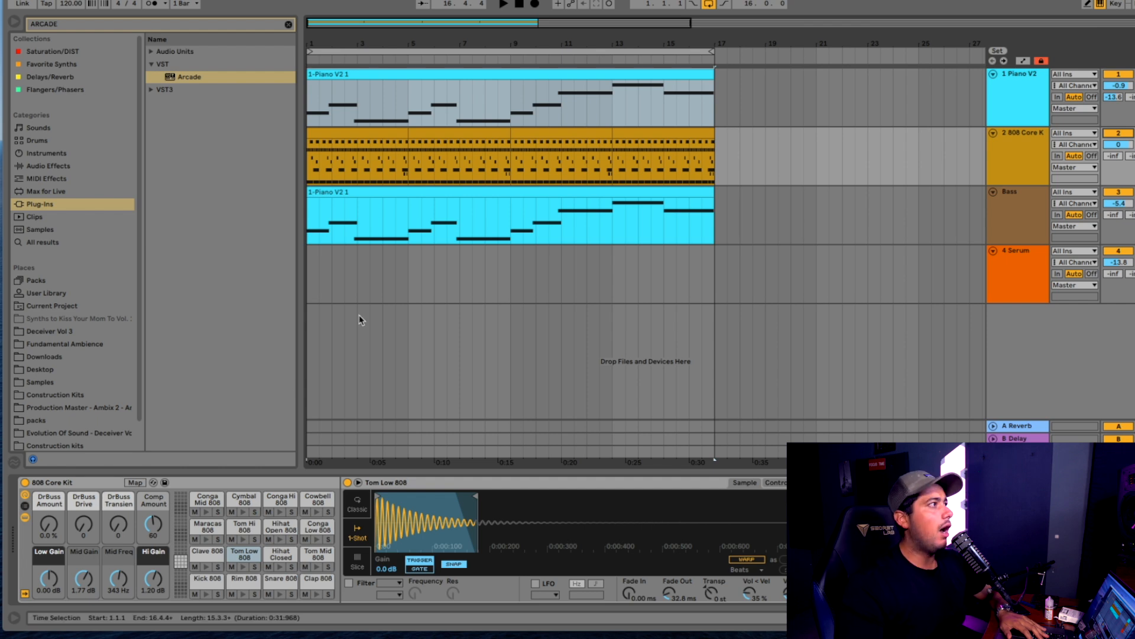
# Show the notes of the first 808 Core Kit clip in an enlarged note editor and play the drum pattern
pyautogui.hotkey('ctrl', 'a')
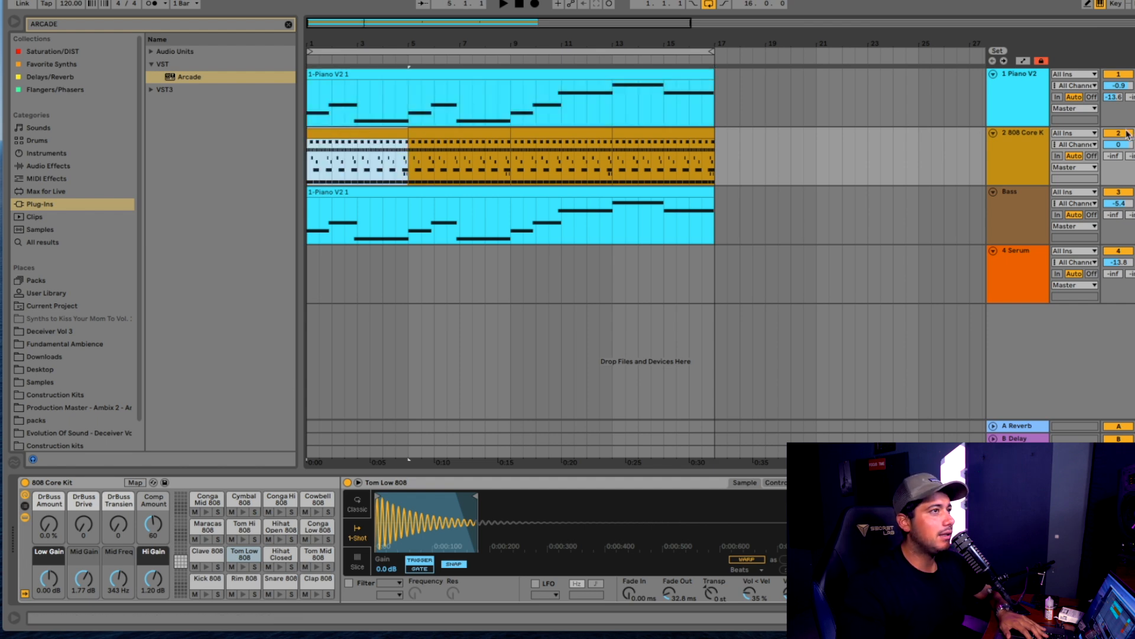
pyautogui.hotkey('shift', 'Tab')
pyautogui.press('space')
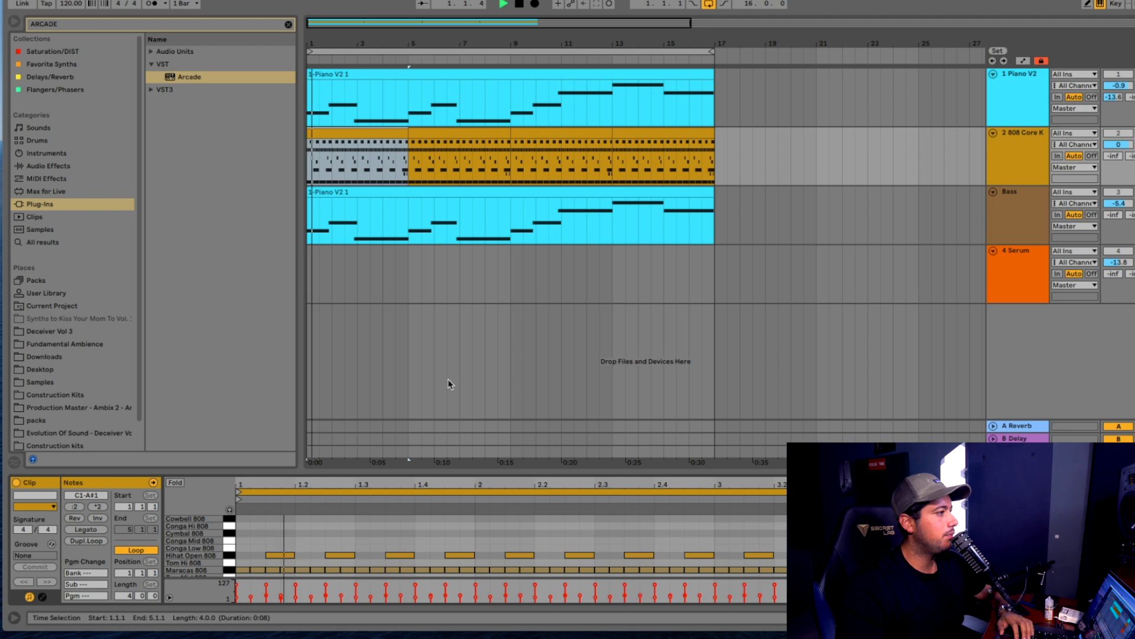
pyautogui.moveTo(503, 474); pyautogui.dragTo(662, 204)
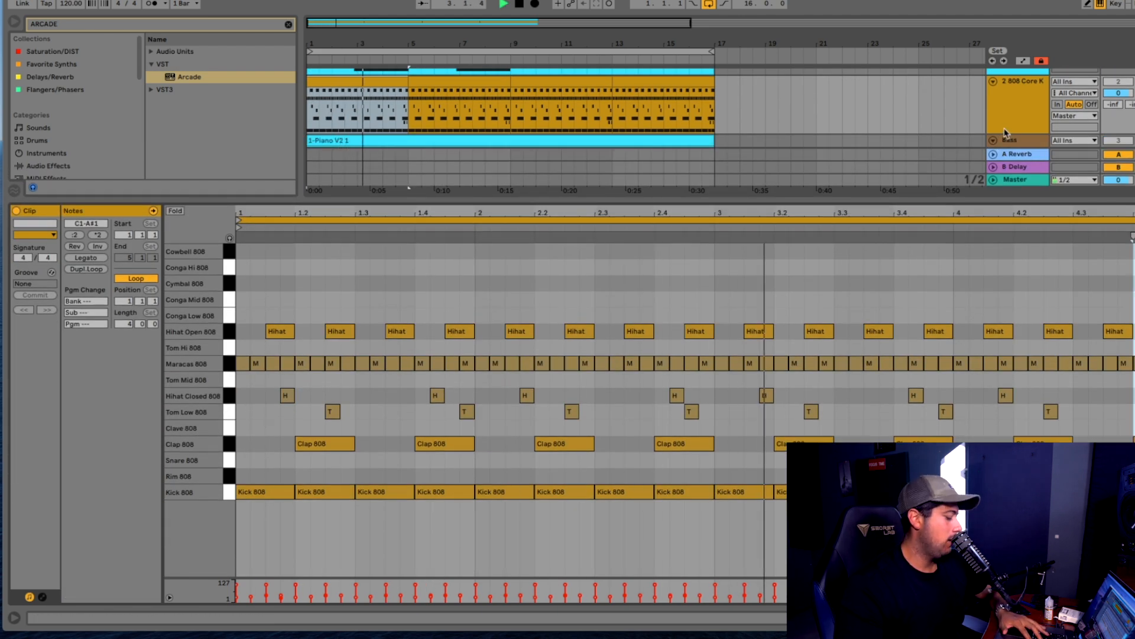
# Inspect the Kick 808, Tom Low 808 and Tom Hi 808 sounds in the 808 Core Kit drum rack
pyautogui.click(1007, 102)
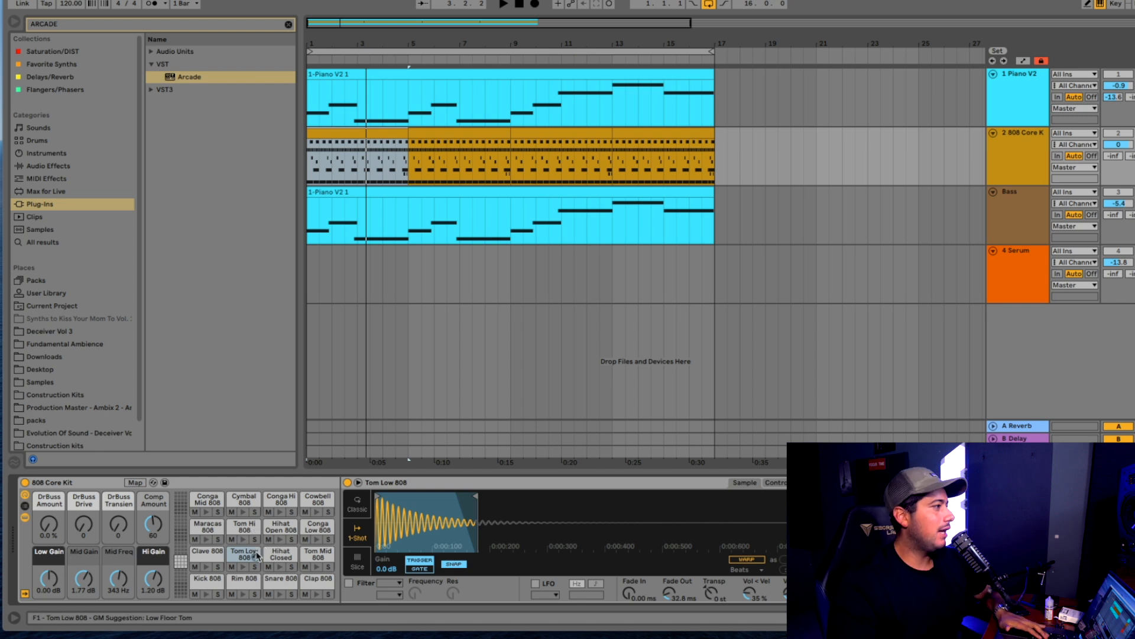
pyautogui.click(208, 580)
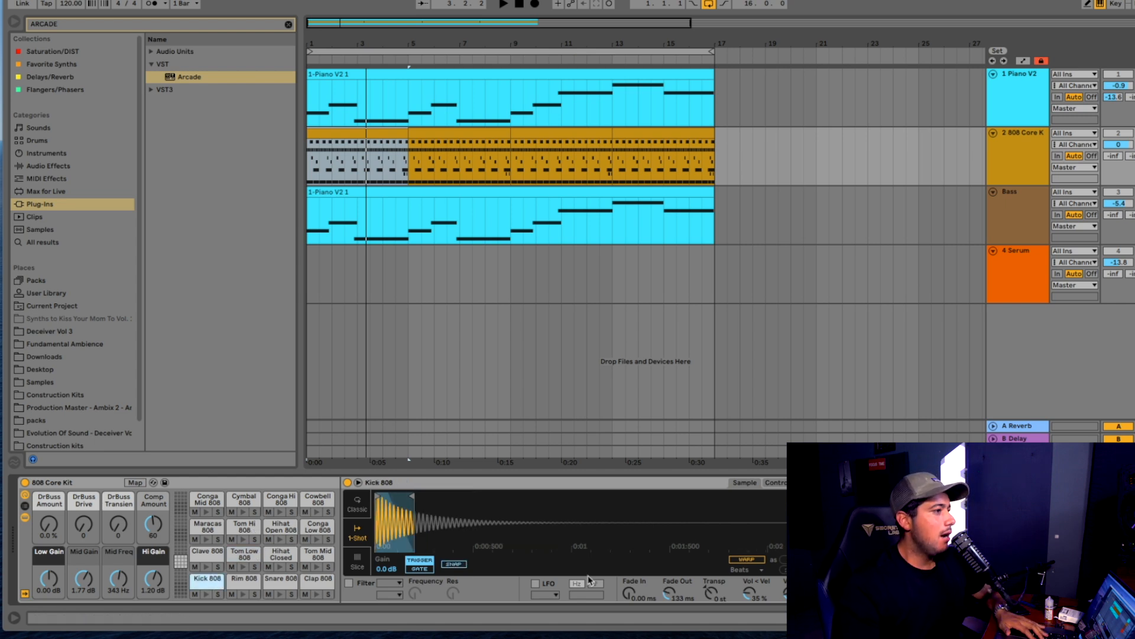
pyautogui.click(246, 560)
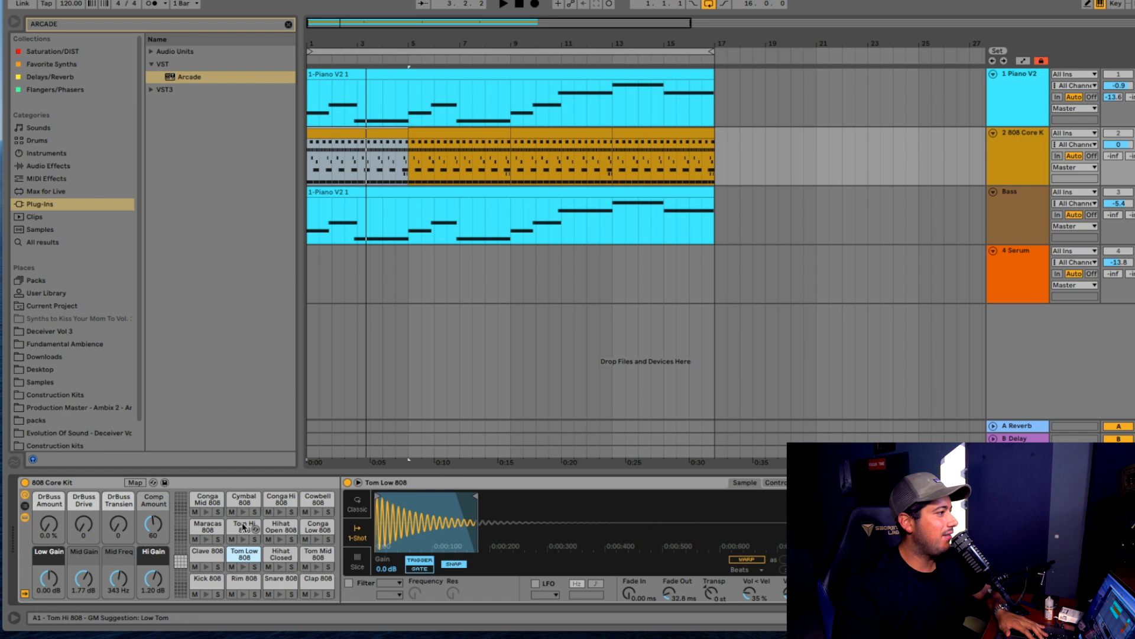
pyautogui.click(243, 526)
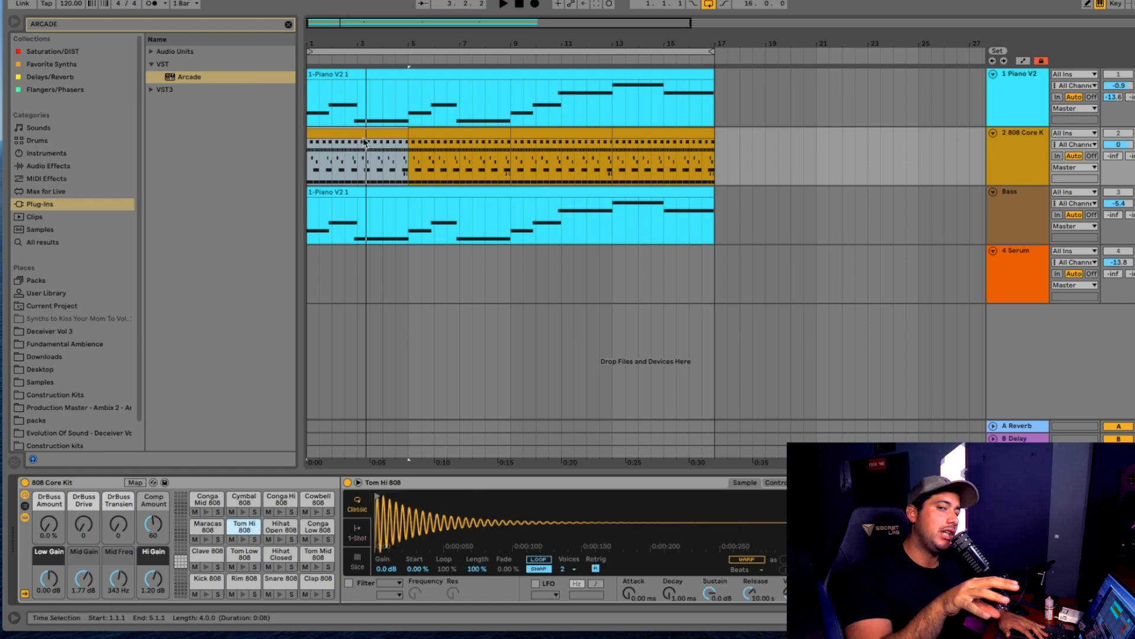
# Select the Piano V2 clip, switch to the first 808 Core Kit clip, and play from its start
pyautogui.click(366, 76)
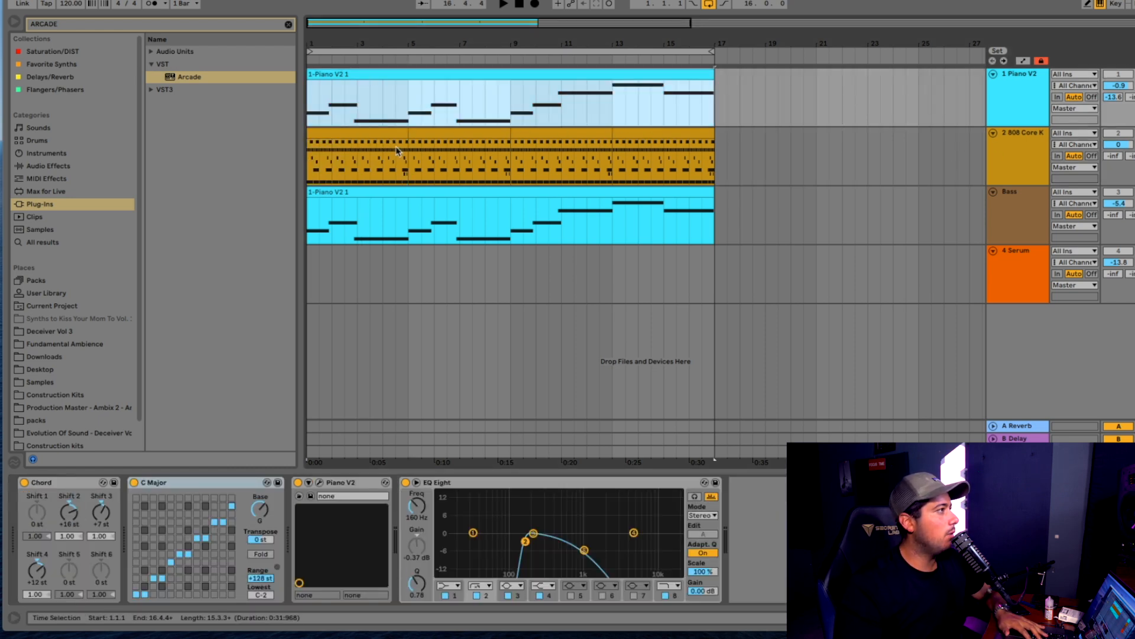
pyautogui.click(382, 134)
pyautogui.press('space')
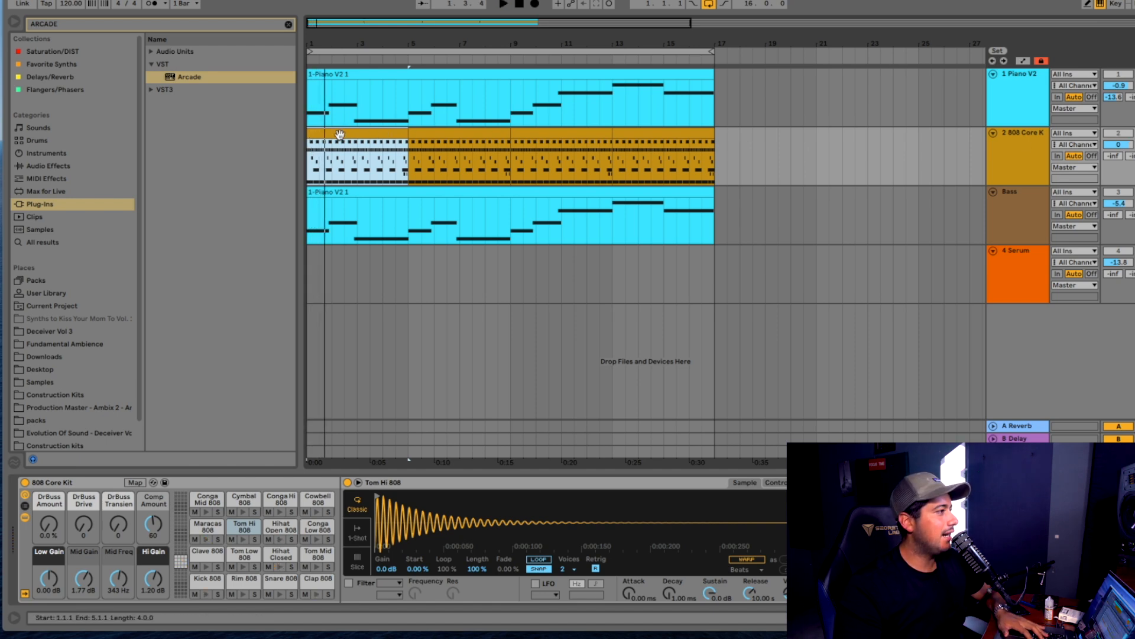
# Review the 808 drum clip's notes, return to the 808 Core Kit track, and play the arrangement with piano and bass
pyautogui.doubleClick(545, 144)
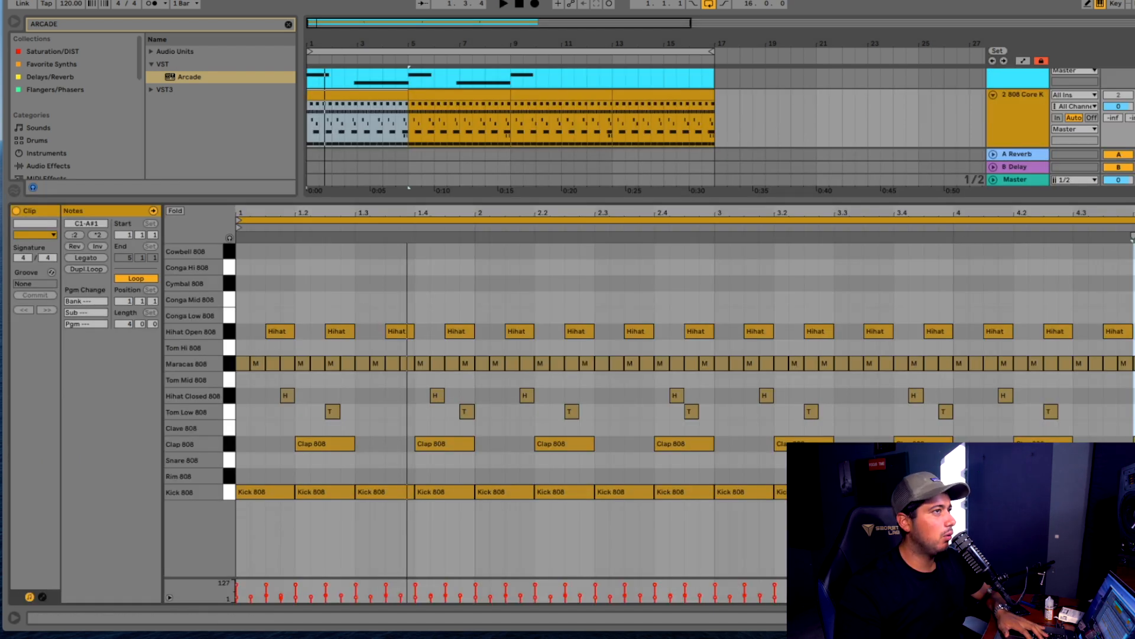
pyautogui.click(1026, 114)
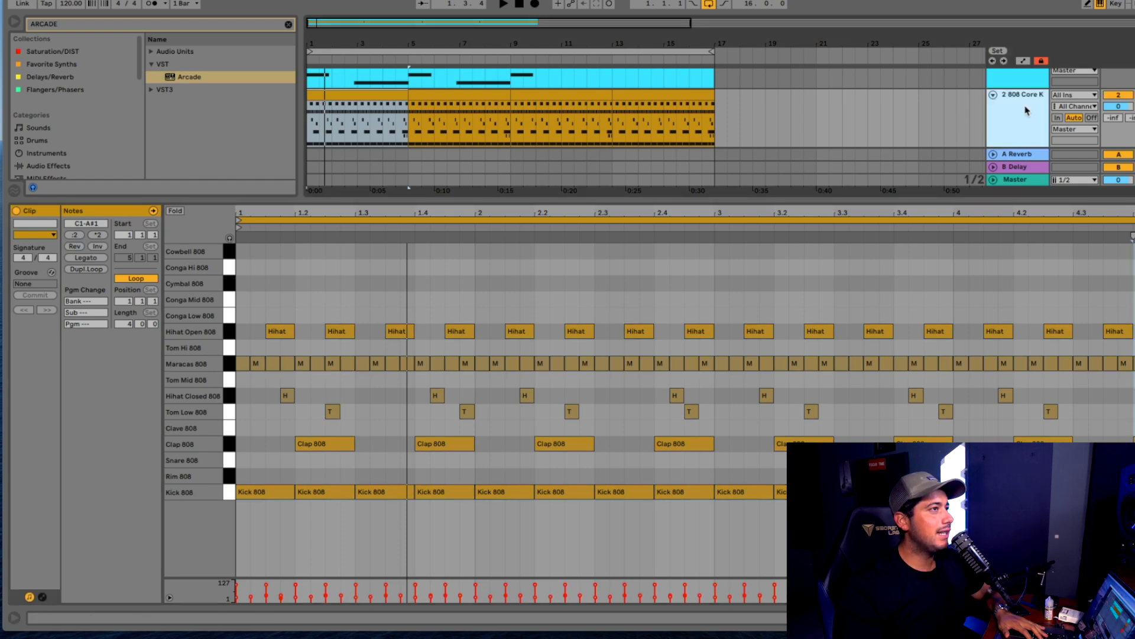
pyautogui.press('space')
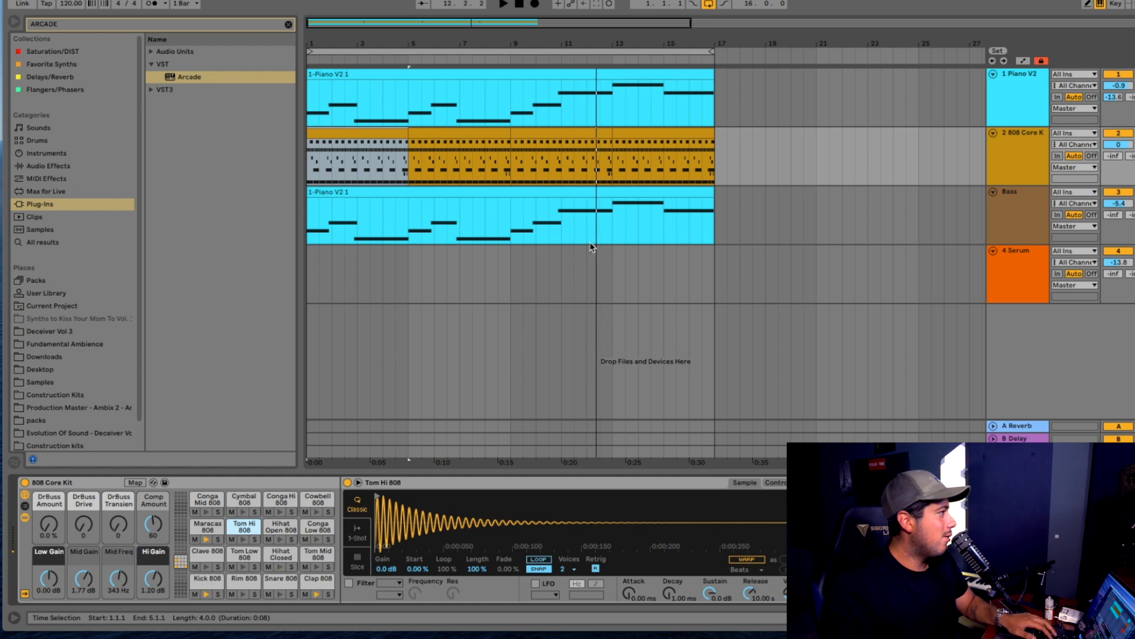
pyautogui.click(497, 189)
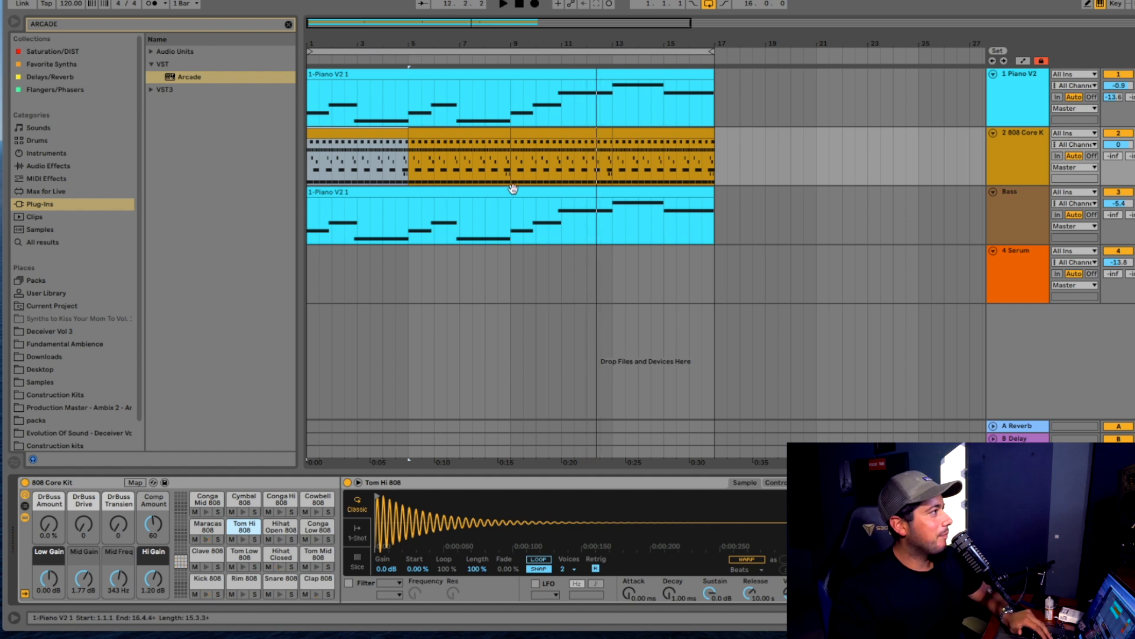
pyautogui.click(400, 211)
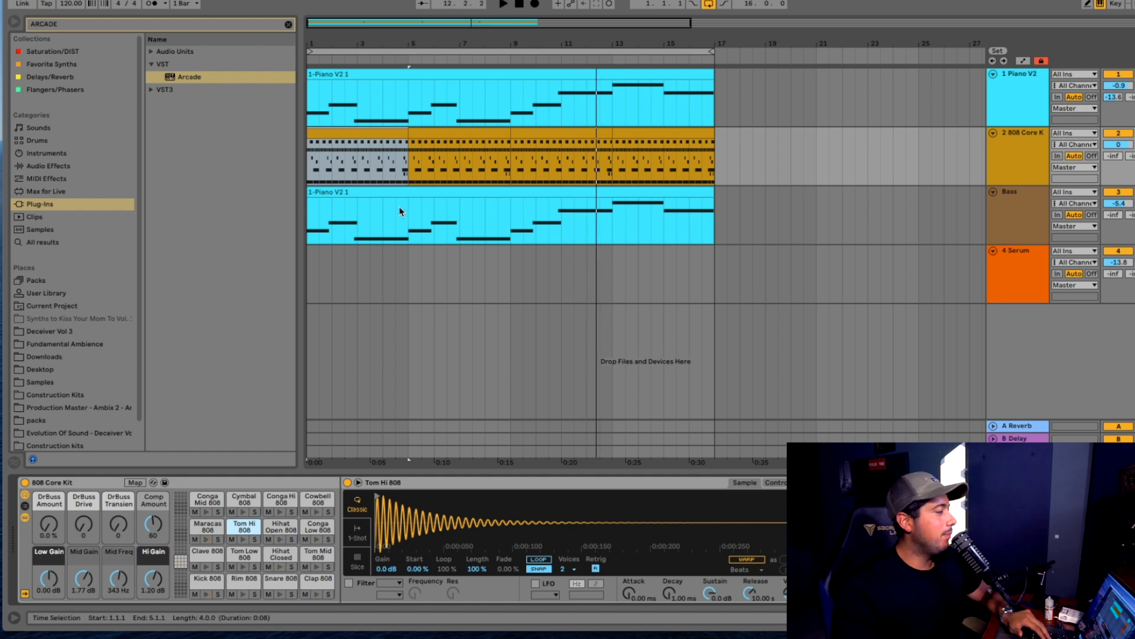
# Clear the plug-in search and load the Explorations preset LD - El Mar De Juaputa in the 4 Serum track's synth
pyautogui.click(289, 26)
pyautogui.click(1002, 285)
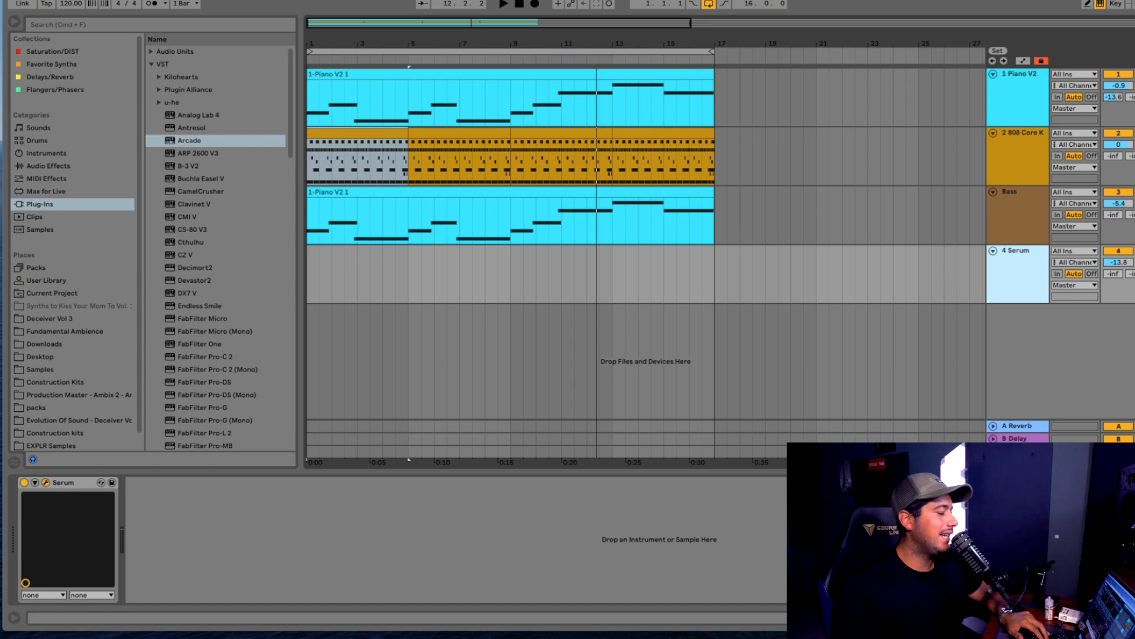
pyautogui.click(46, 482)
pyautogui.click(515, 138)
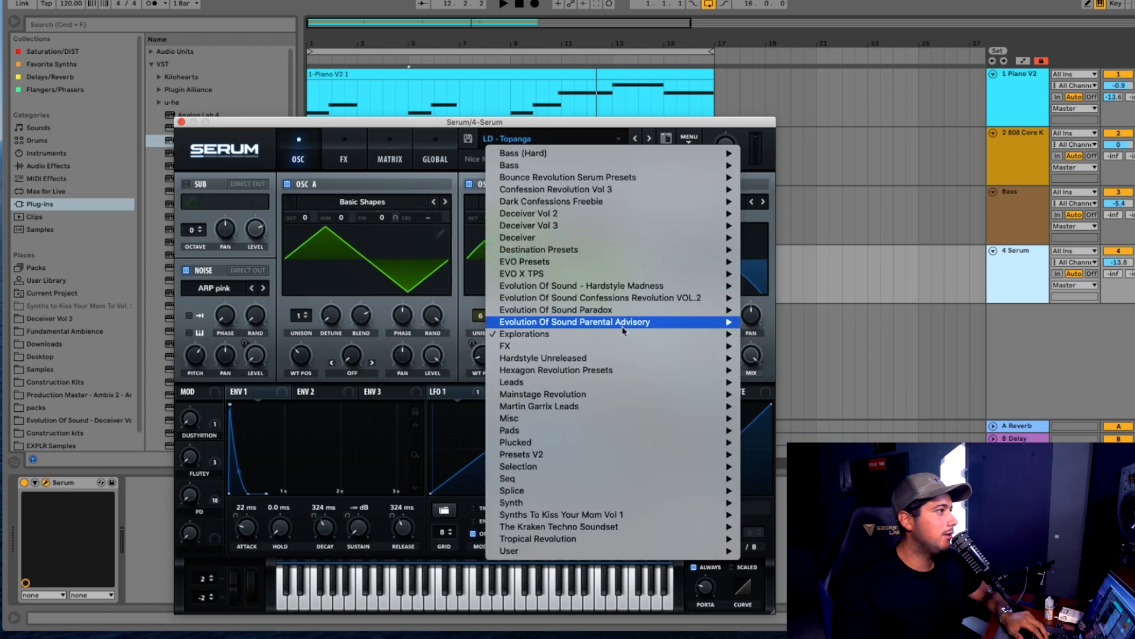
pyautogui.moveTo(622, 333)
pyautogui.scroll(-1, 763, 571)
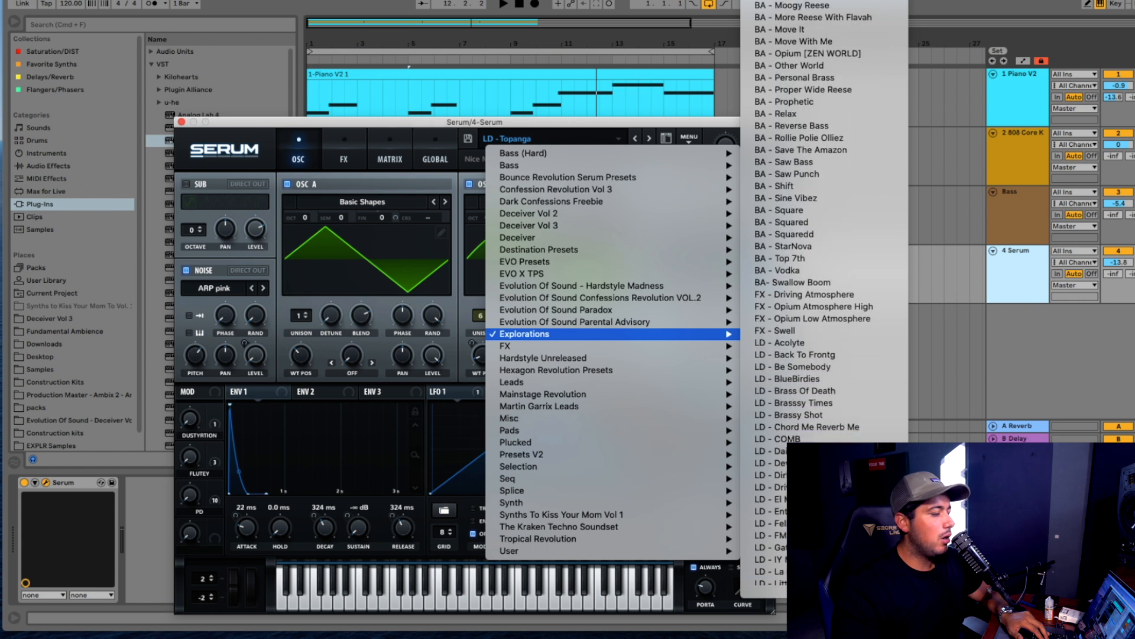
pyautogui.scroll(-5, 765, 553)
pyautogui.scroll(-4, 766, 555)
pyautogui.scroll(-2, 764, 556)
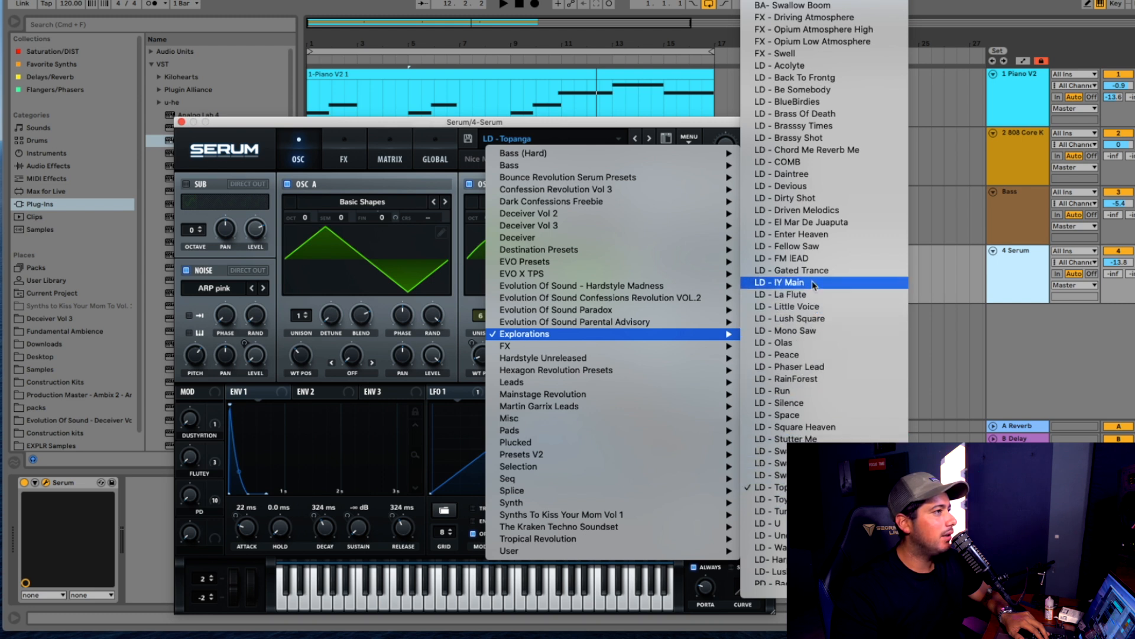
pyautogui.click(816, 223)
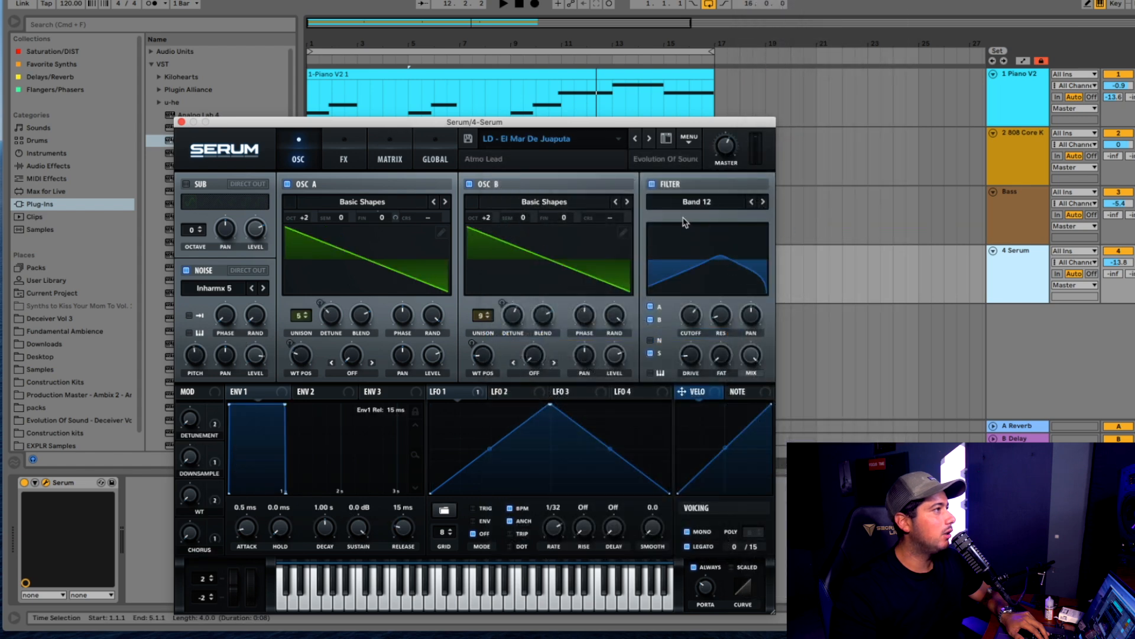
pyautogui.click(181, 122)
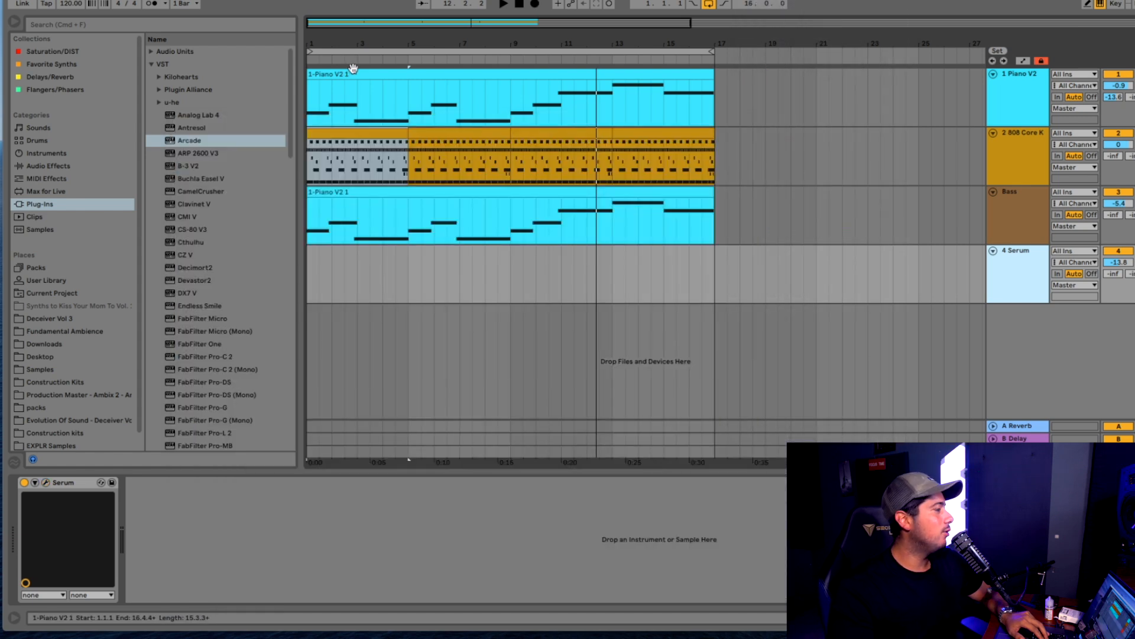
# Play the arrangement from the start of the Piano V2 clip and lower the 4 Serum track's volume to -20.4 dB
pyautogui.click(416, 123)
pyautogui.press('space')
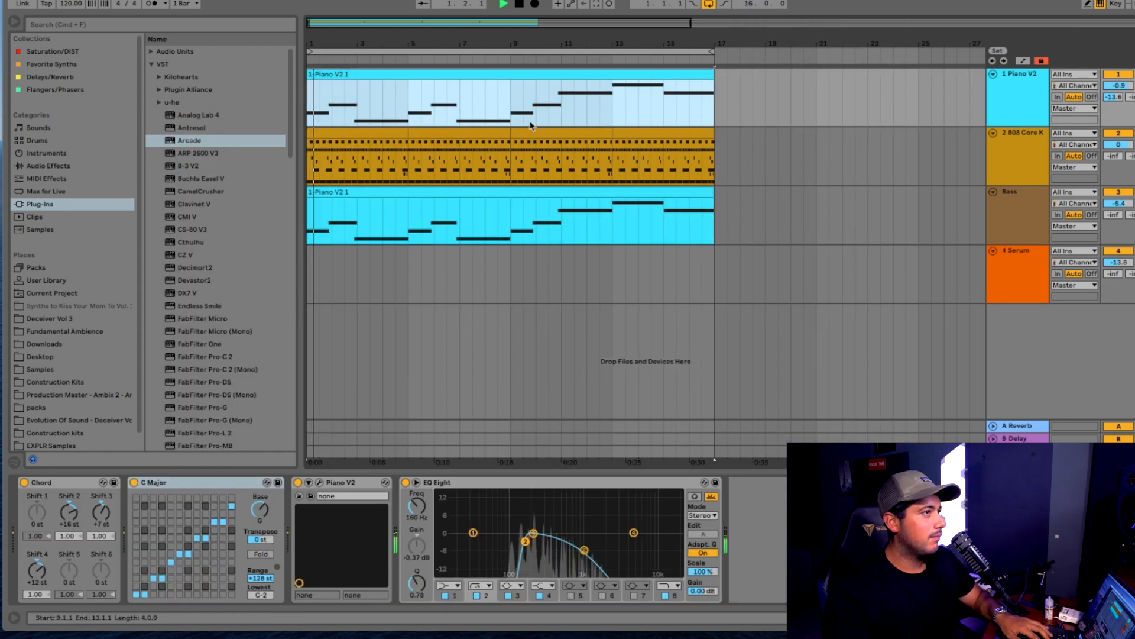
pyautogui.moveTo(1109, 262); pyautogui.dragTo(1115, 267)
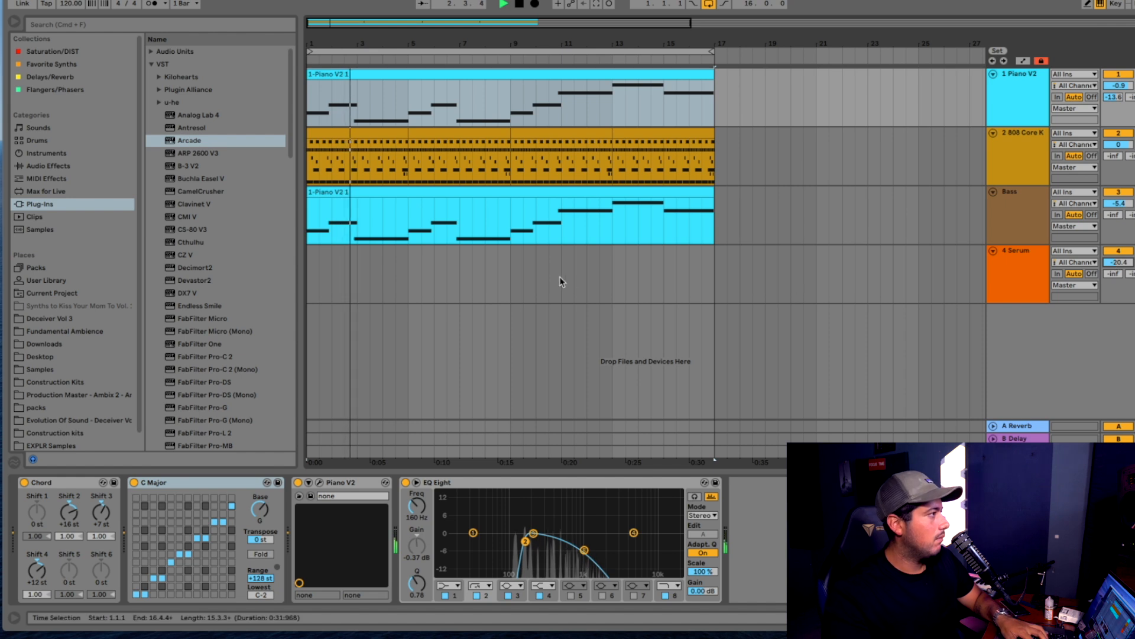
pyautogui.click(1014, 260)
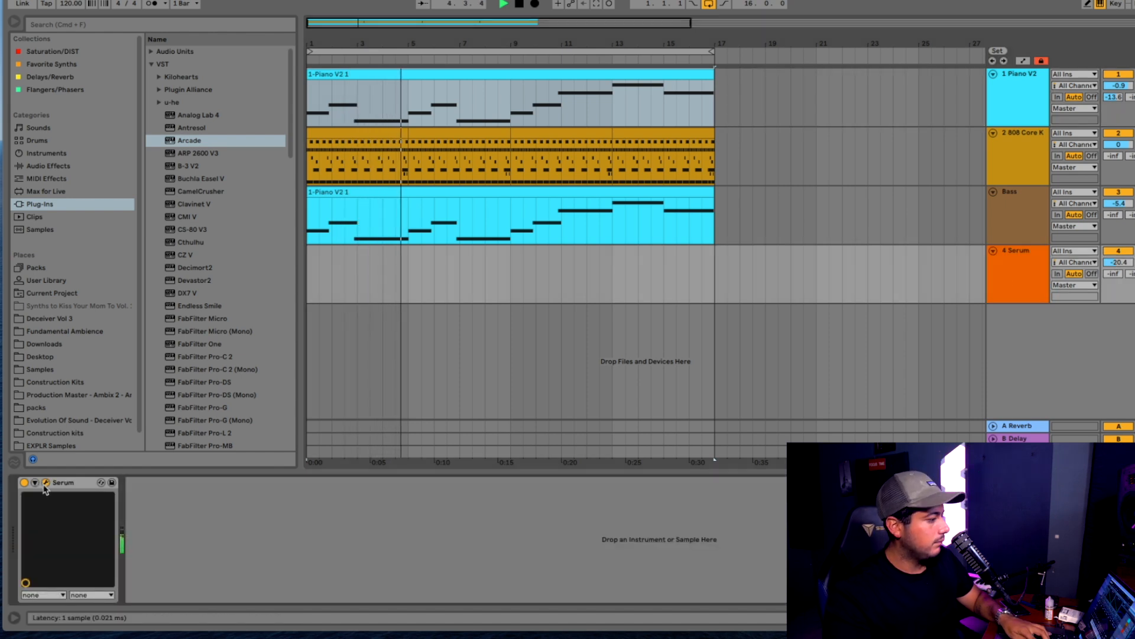
pyautogui.press('space')
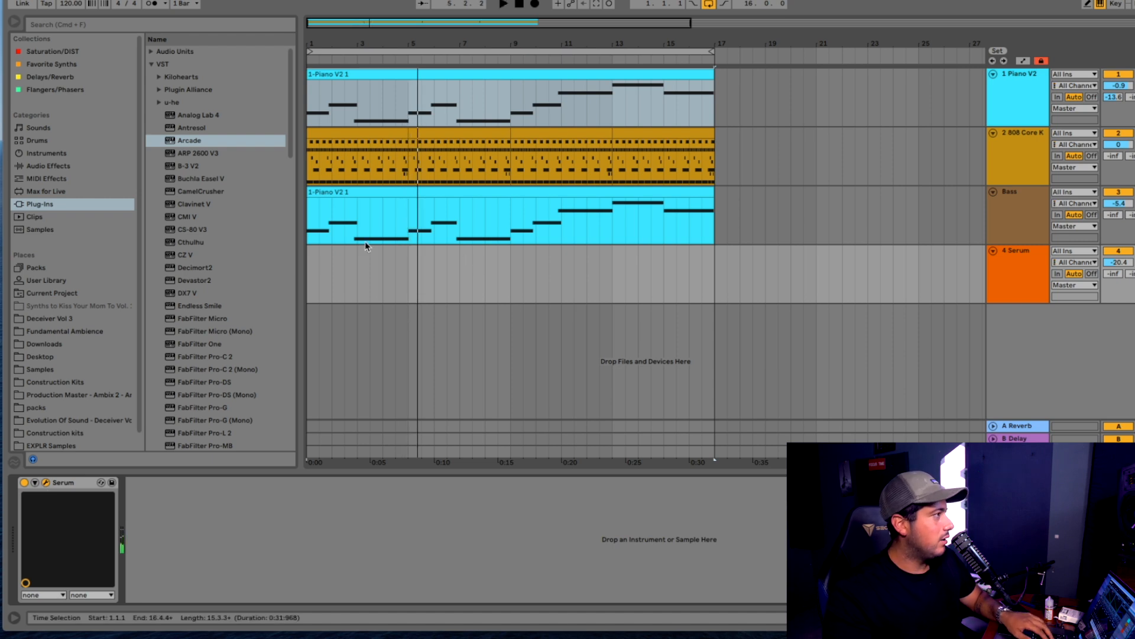
# Create a 16-bar MIDI clip on the 4 Serum track and fill it with one sustained G2 note
pyautogui.moveTo(312, 263); pyautogui.dragTo(711, 267)
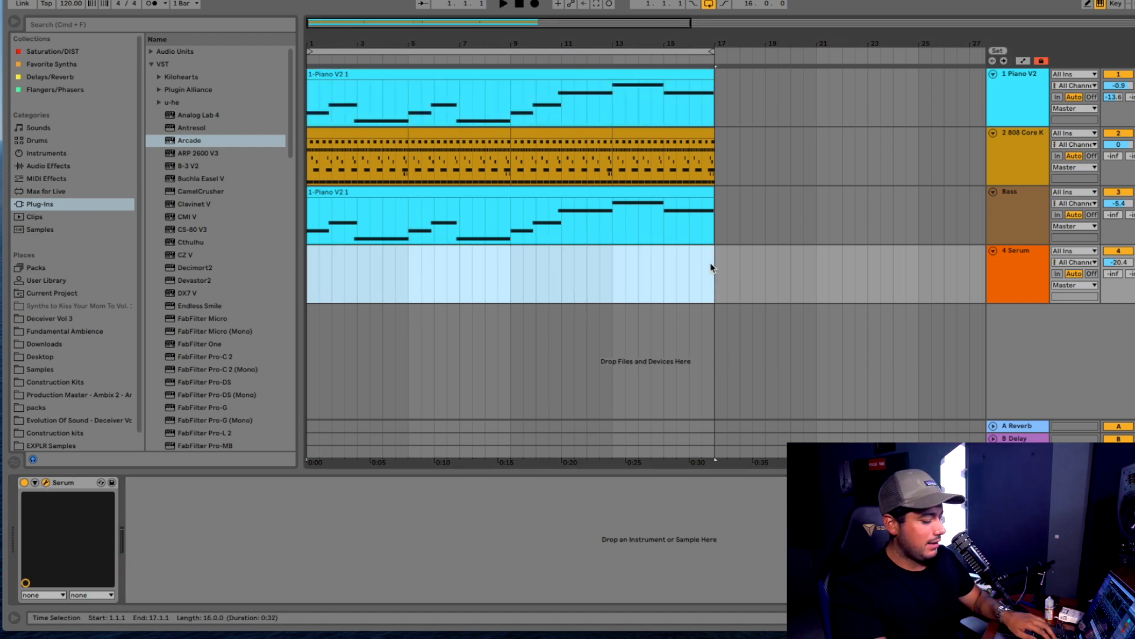
pyautogui.press('super+shift+m')
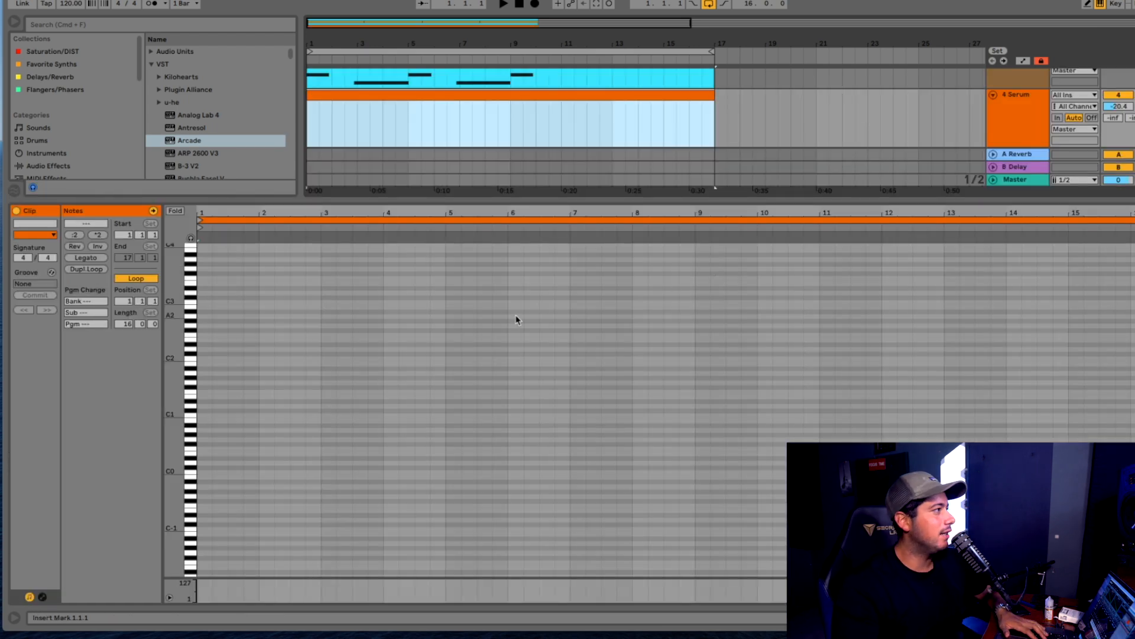
pyautogui.moveTo(179, 383); pyautogui.dragTo(1055, 375)
pyautogui.doubleClick(210, 342)
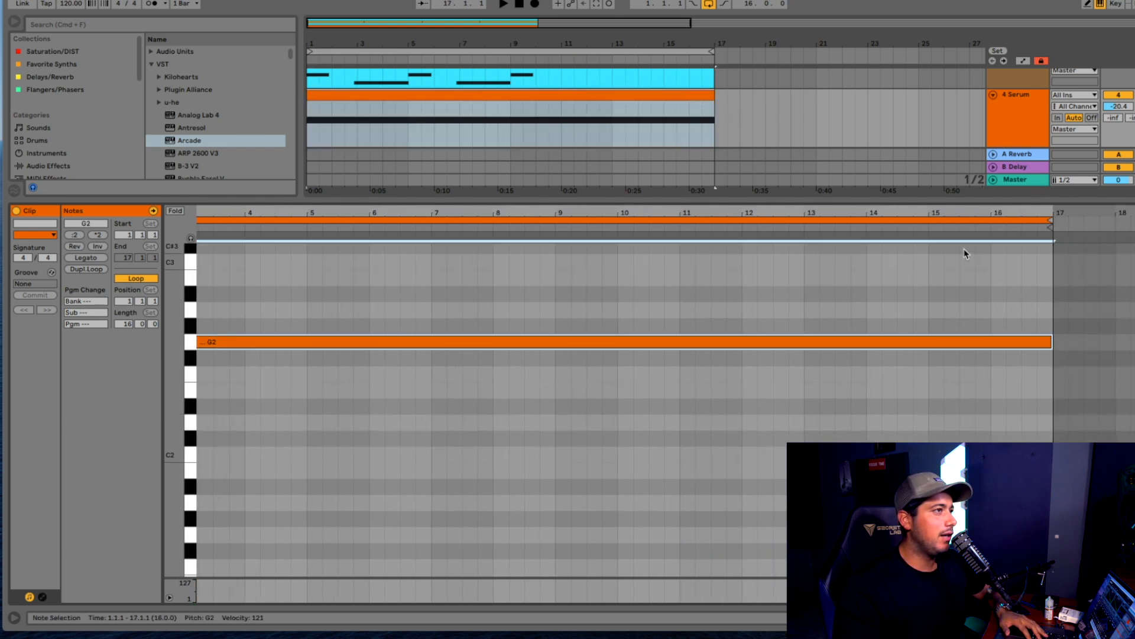
# Raise the sustained Serum note one octave to G3 and collapse the note editor
pyautogui.doubleClick(969, 209)
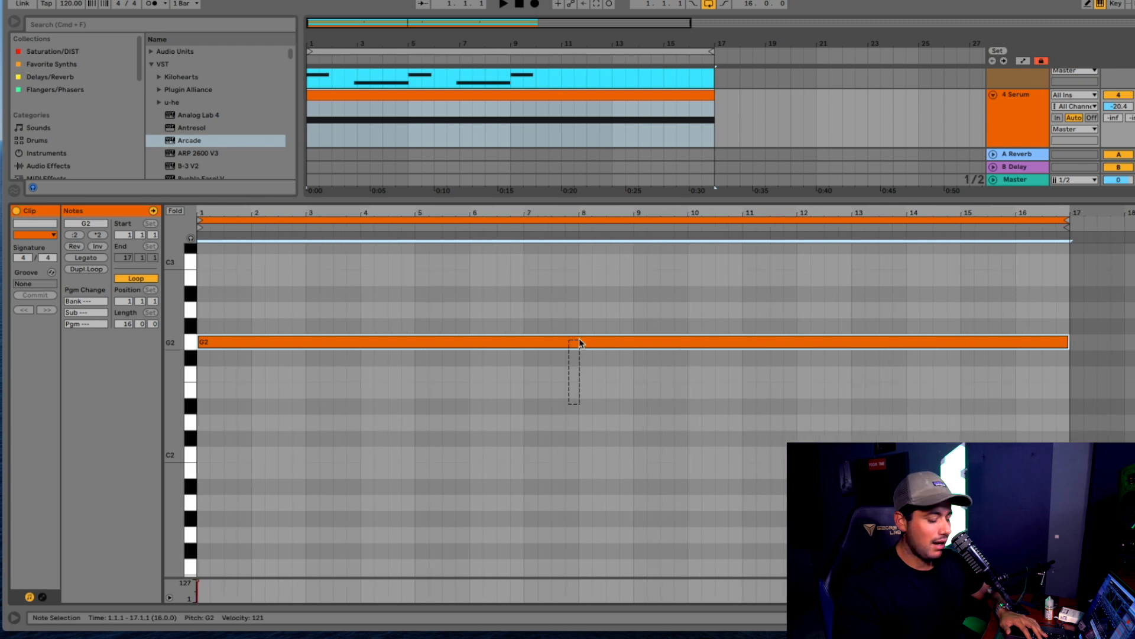
pyautogui.hotkey('shift', 'Up')
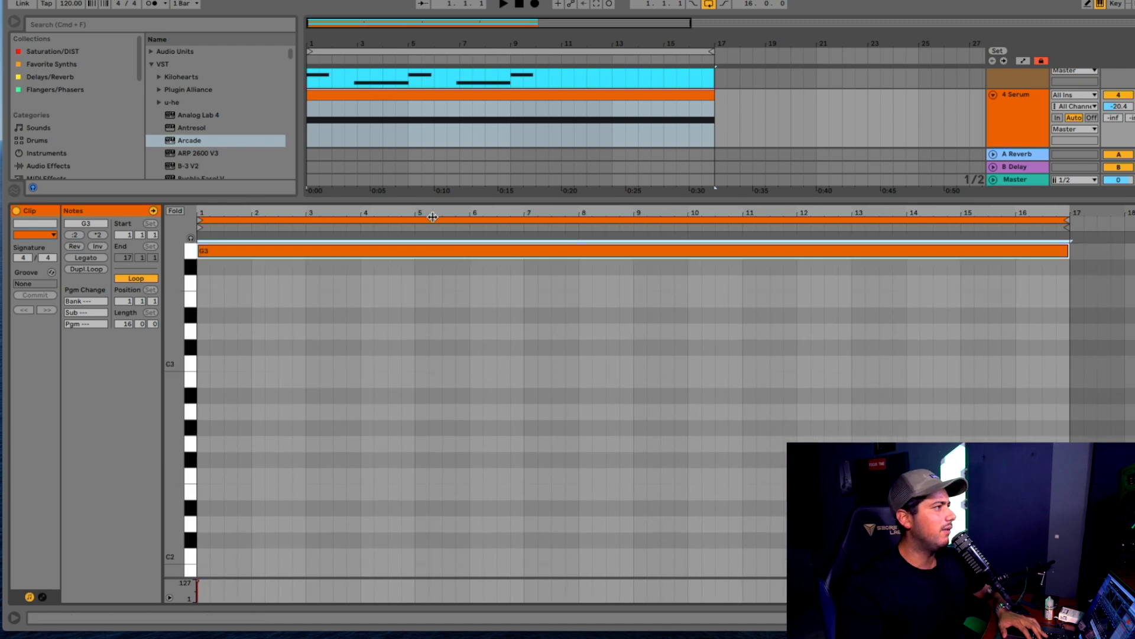
pyautogui.moveTo(433, 198); pyautogui.dragTo(431, 588)
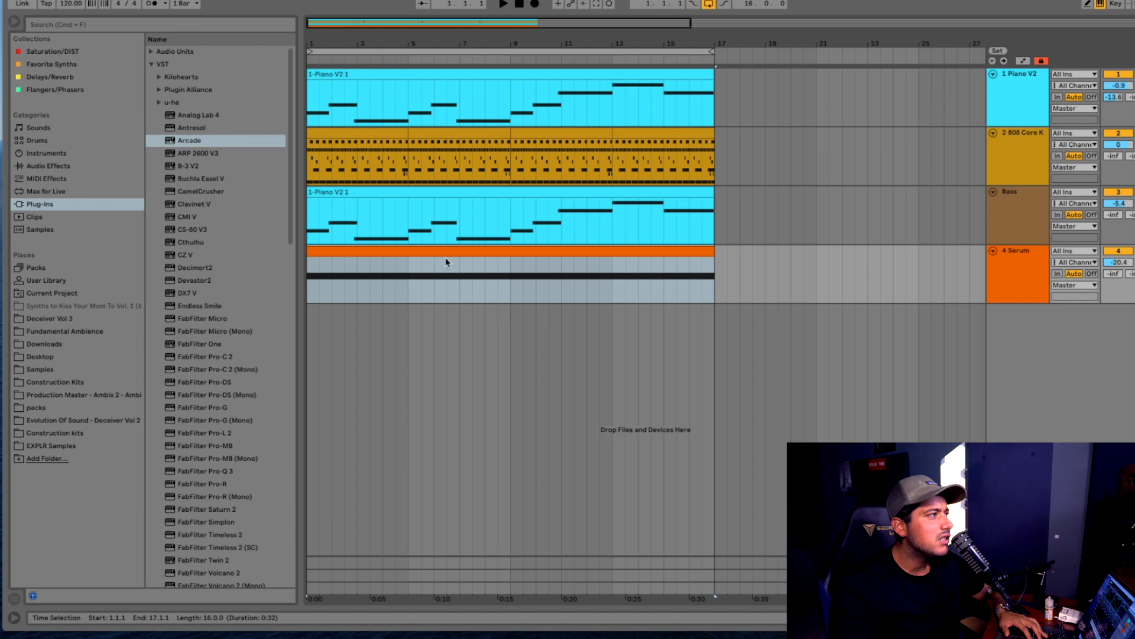
# Play the arrangement with the held Serum note and set the 4 Serum track's volume to -23.0 dB
pyautogui.press('space')
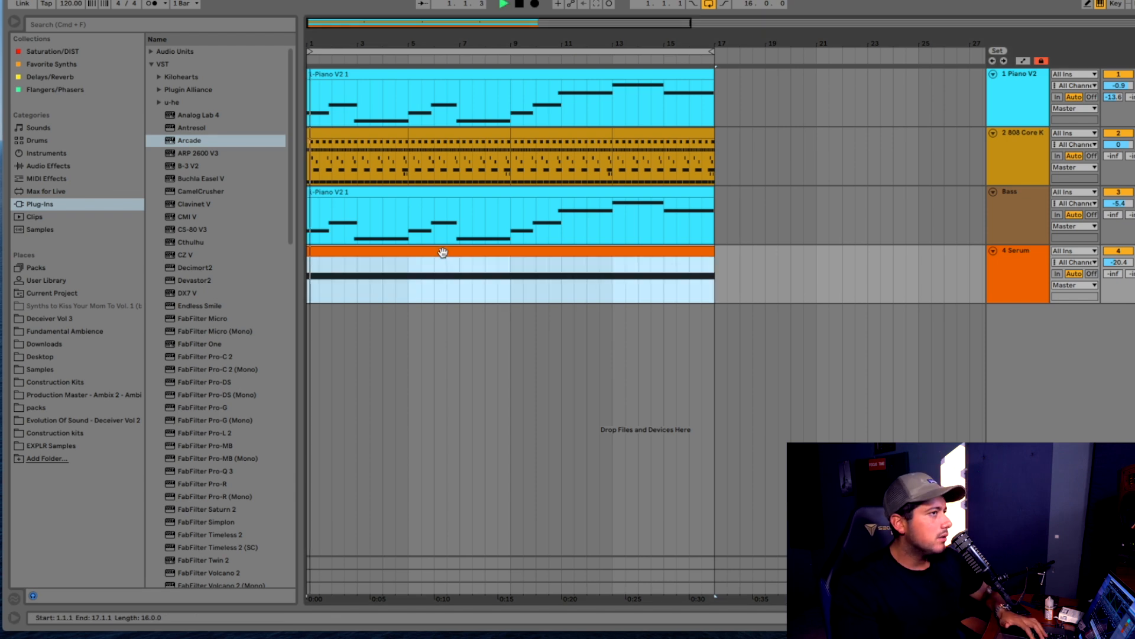
pyautogui.moveTo(1119, 262); pyautogui.dragTo(1119, 254)
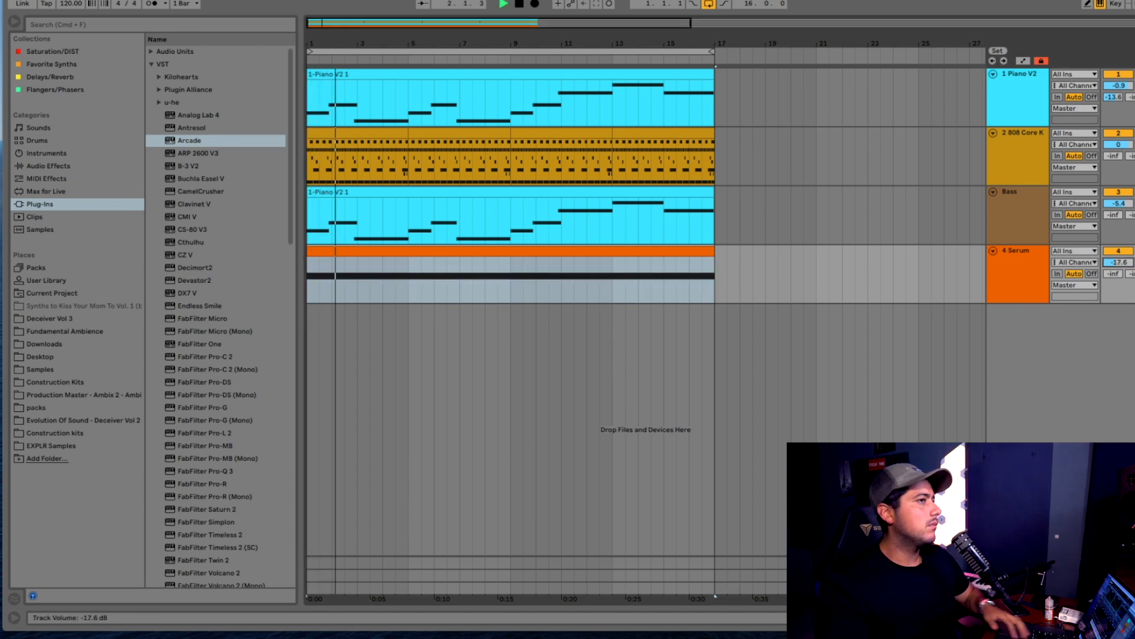
pyautogui.scroll(-1, 218, 286)
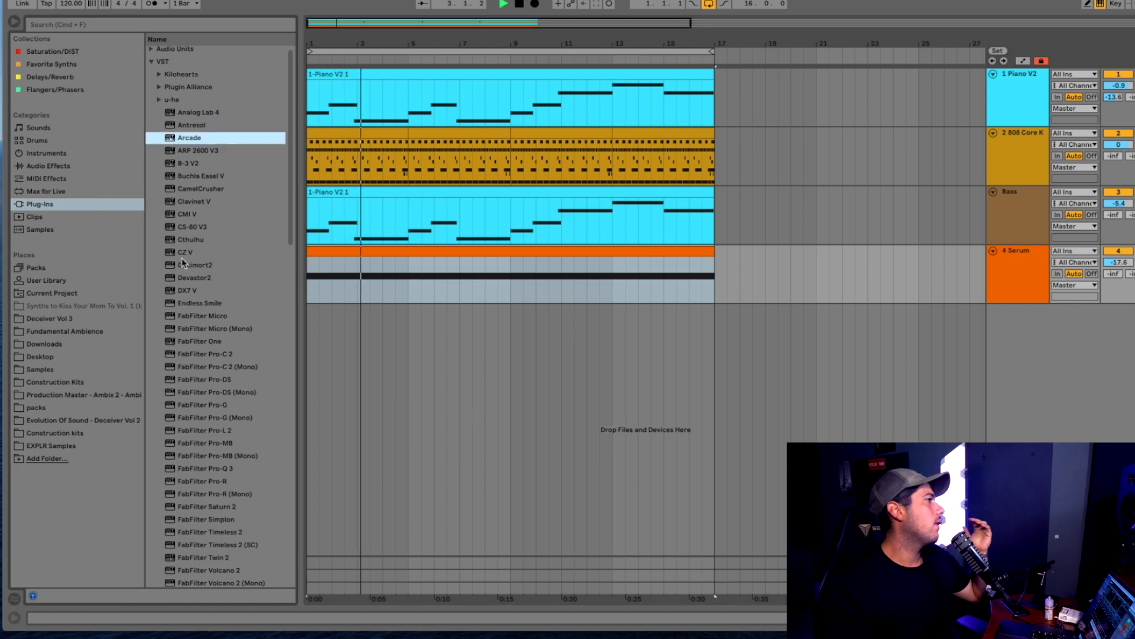
pyautogui.click(946, 168)
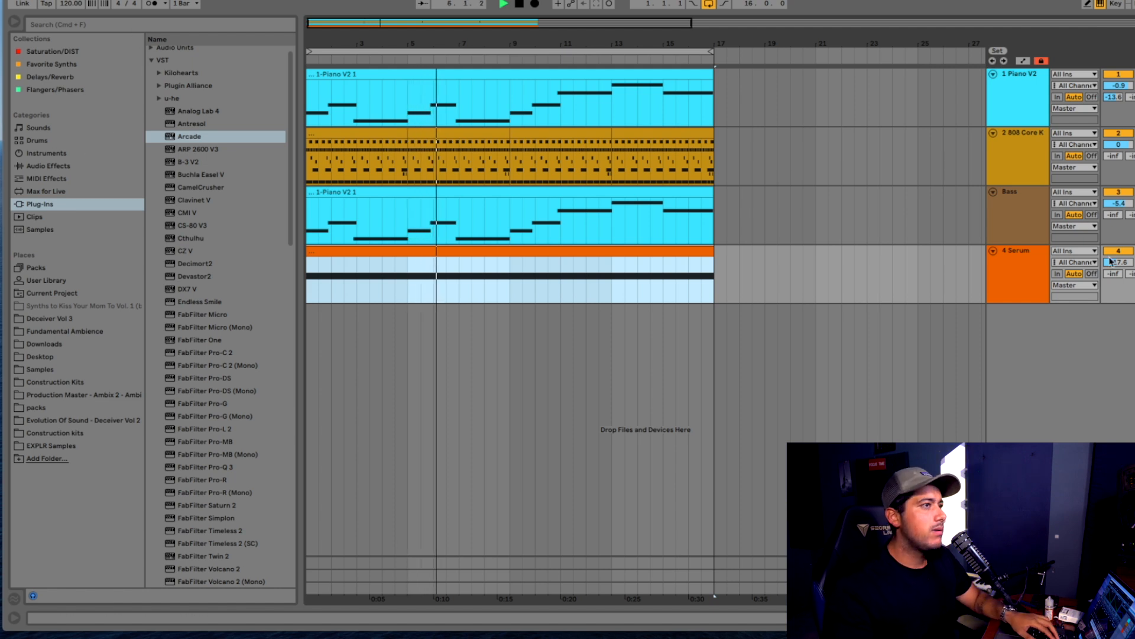
pyautogui.click(699, 247)
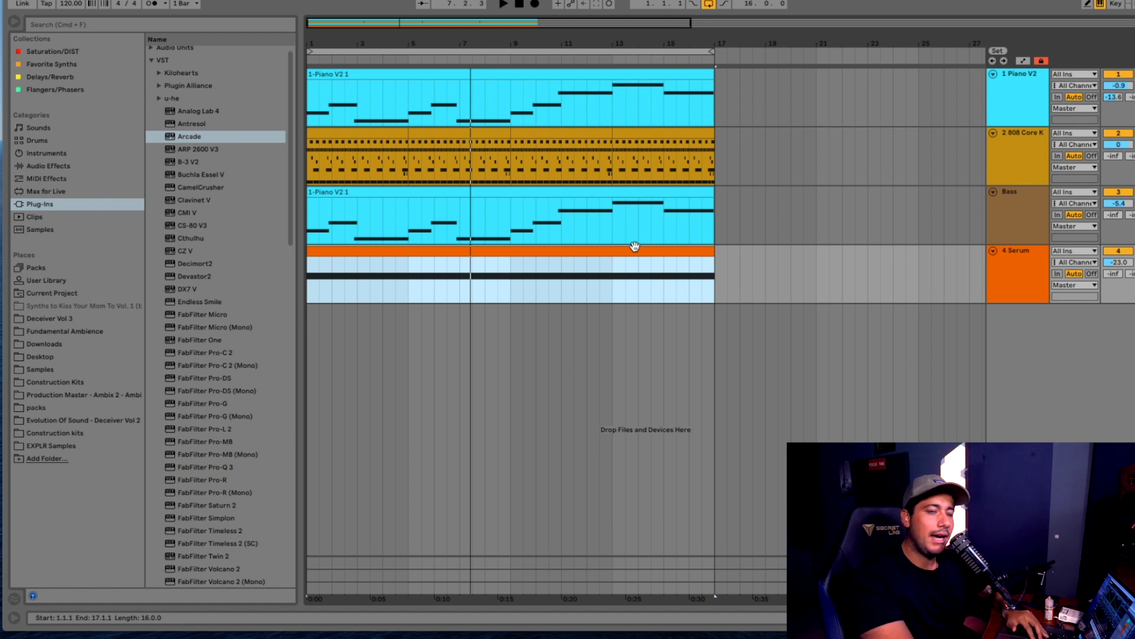
# Duplicate the 4 Serum track and load the preset LD - Enter Heaven in the copy's Serum
pyautogui.click(997, 266)
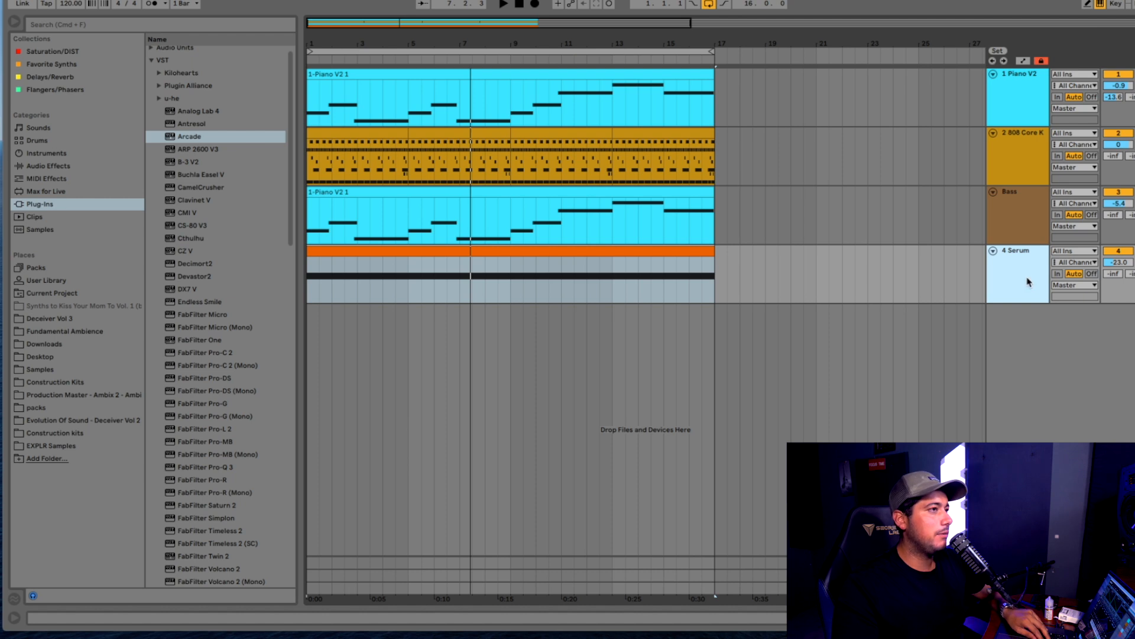
pyautogui.press('super+d')
pyautogui.doubleClick(1026, 324)
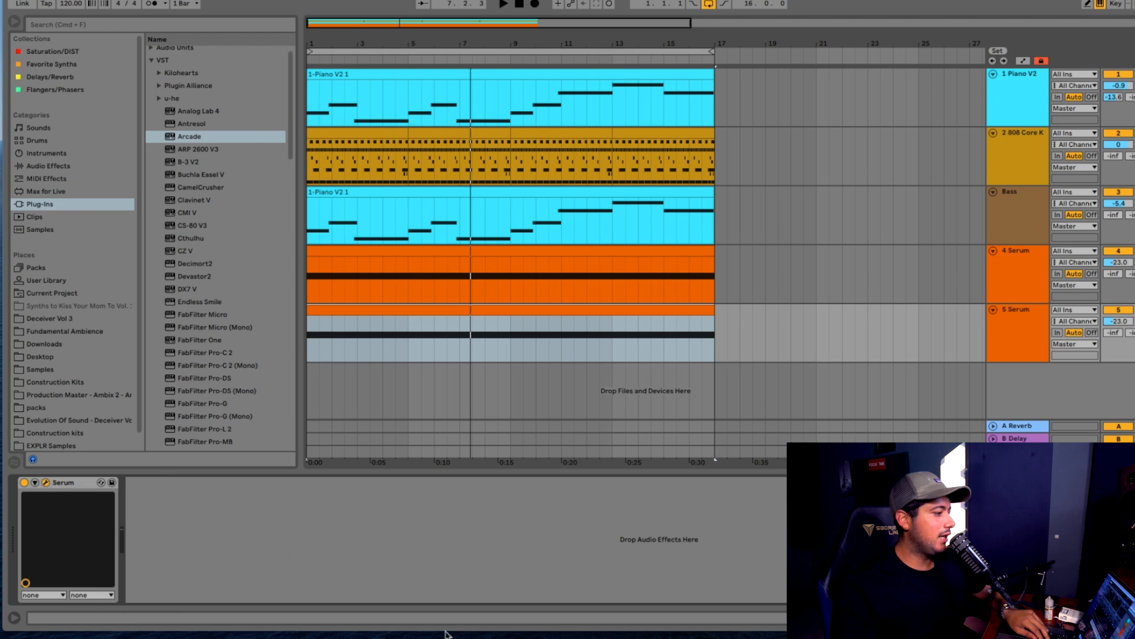
pyautogui.click(45, 482)
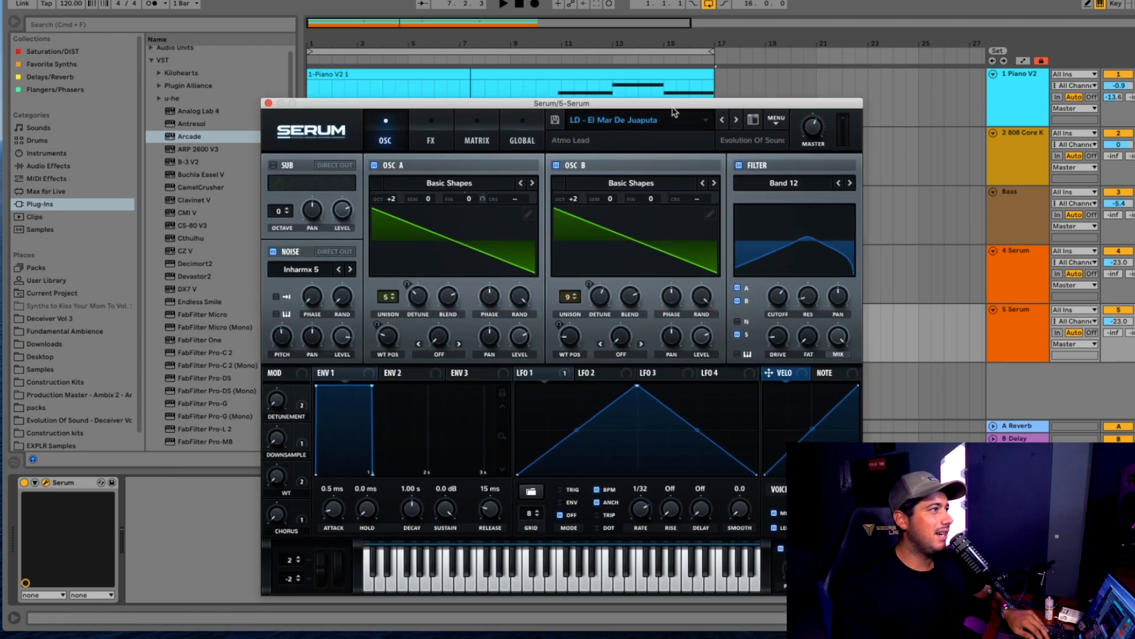
pyautogui.click(737, 120)
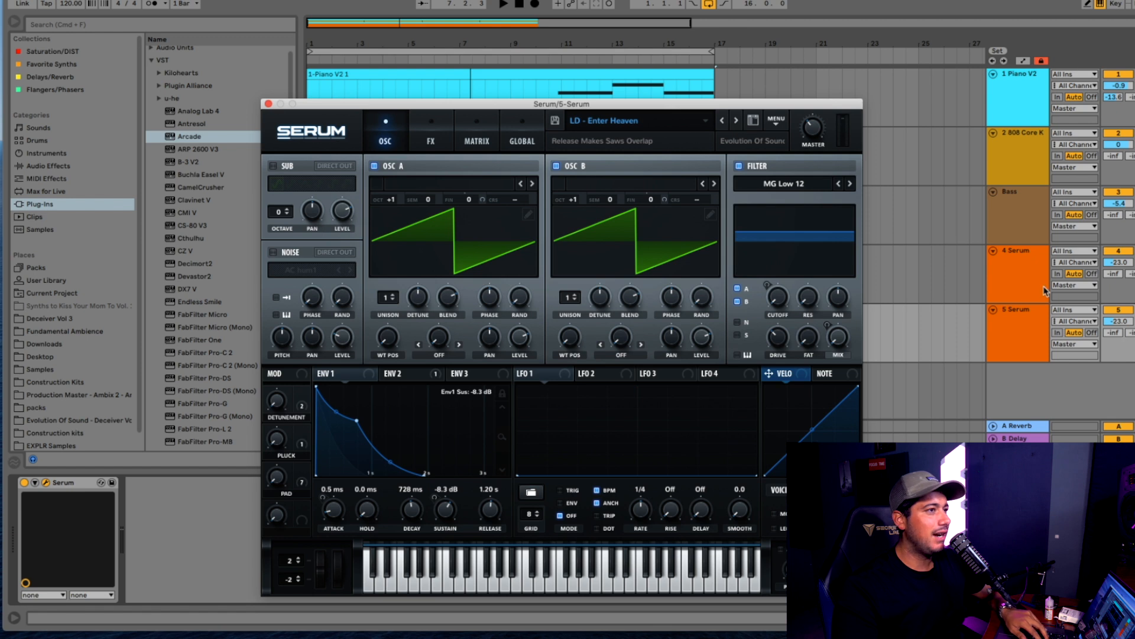
# Set the 5 Serum track's volume to -13.1 dB and raise the computer keyboard octave to C2 to D3
pyautogui.moveTo(1129, 323); pyautogui.dragTo(1128, 319)
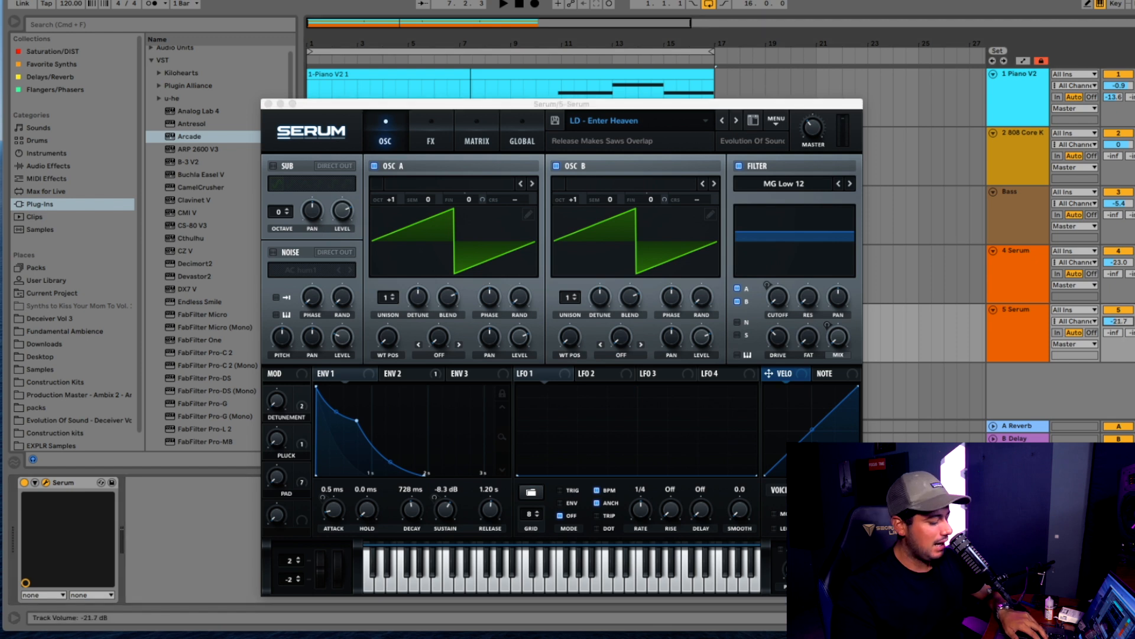
pyautogui.click(1130, 325)
pyautogui.moveTo(1125, 325); pyautogui.dragTo(1126, 325)
pyautogui.press('x')
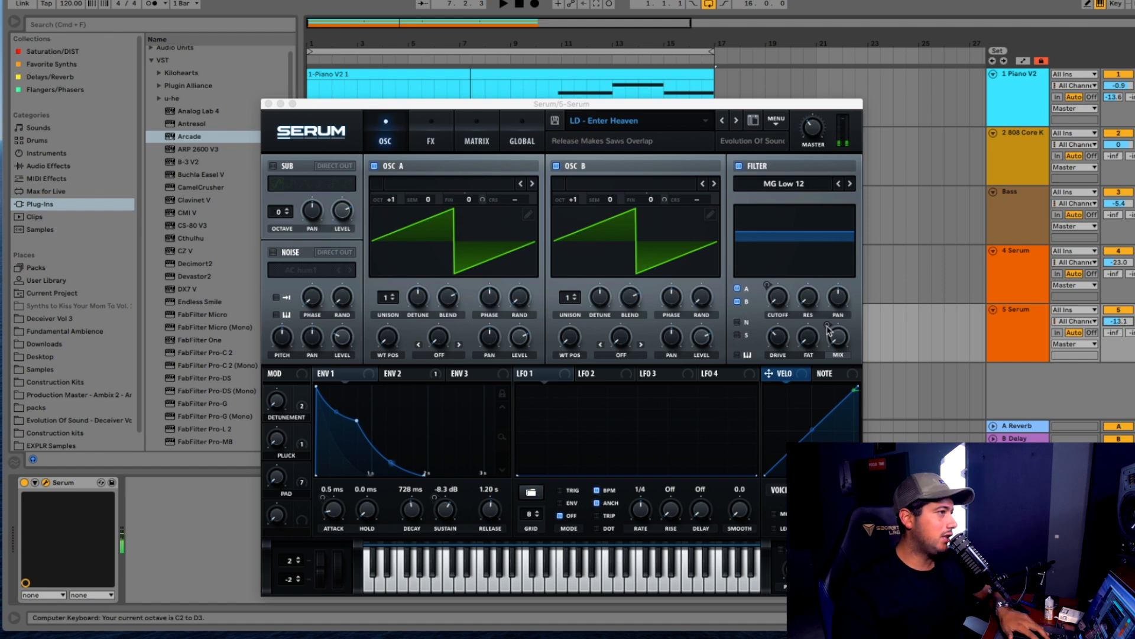
# Lengthen the Enter Heaven sound by raising ENV 1's release and setting ENV 2's decay to 2.23 s
pyautogui.moveTo(848, 336)
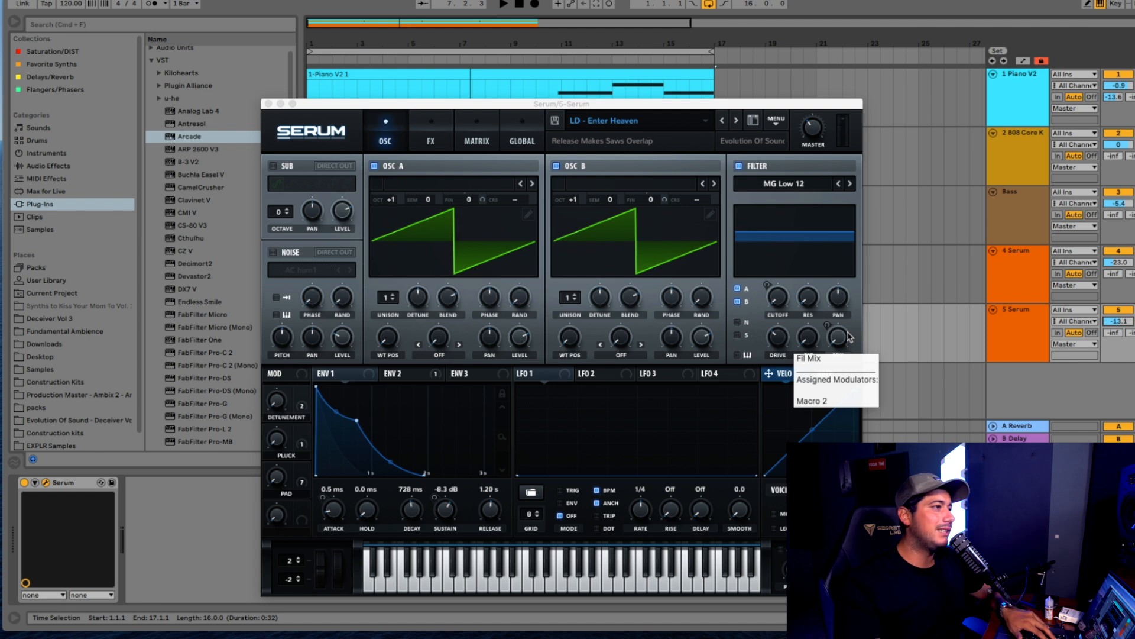
pyautogui.click(849, 336)
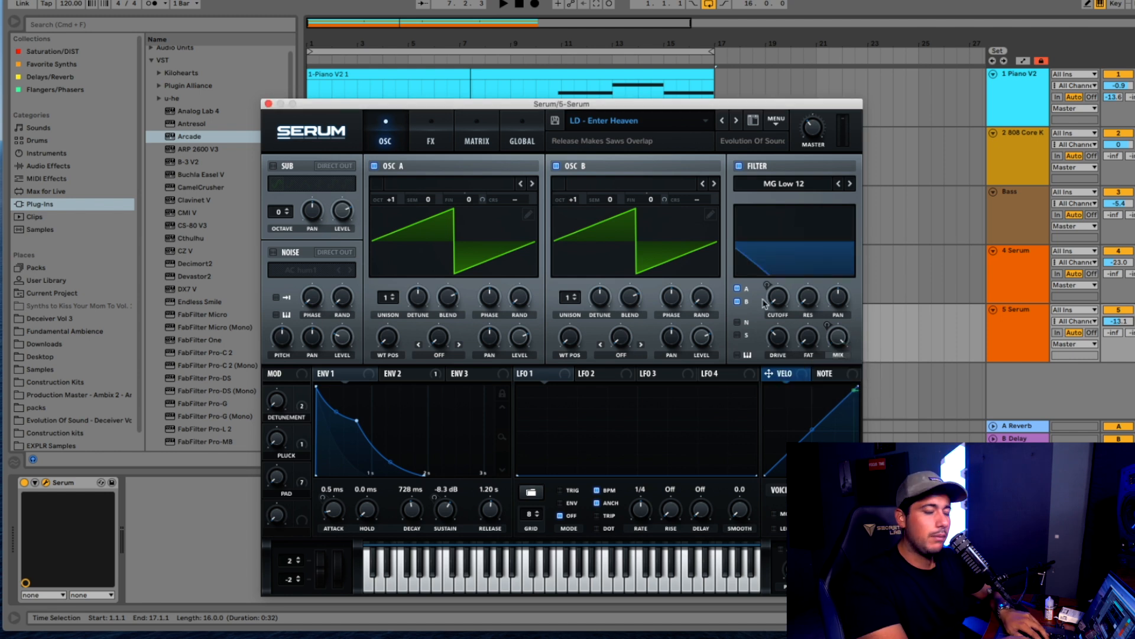
pyautogui.moveTo(763, 304)
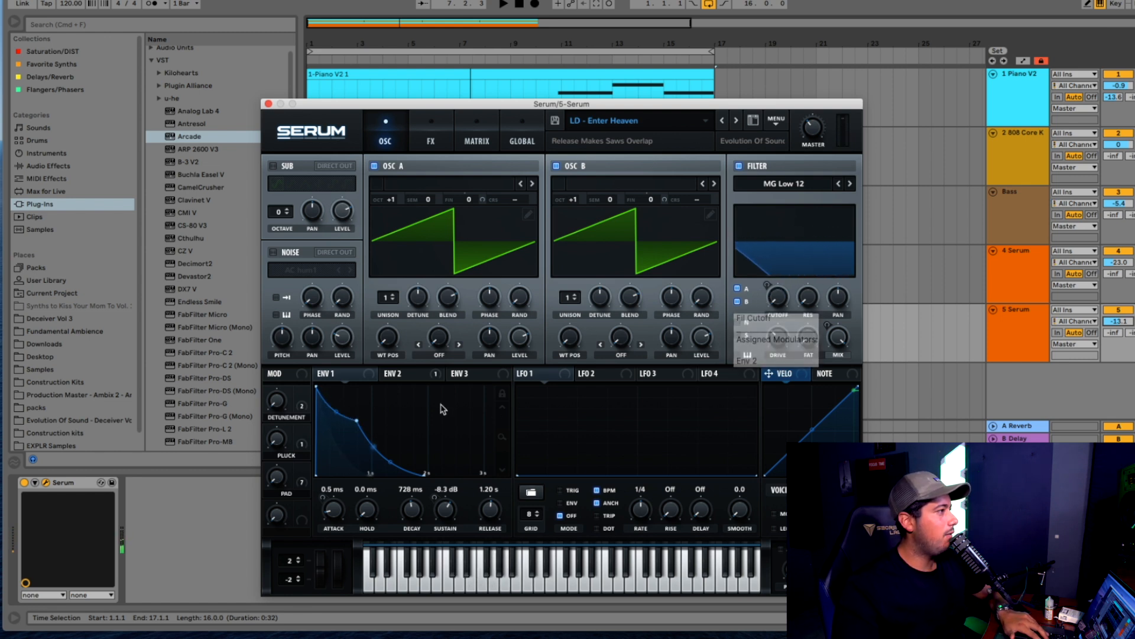
pyautogui.moveTo(489, 520); pyautogui.dragTo(473, 476)
pyautogui.click(402, 373)
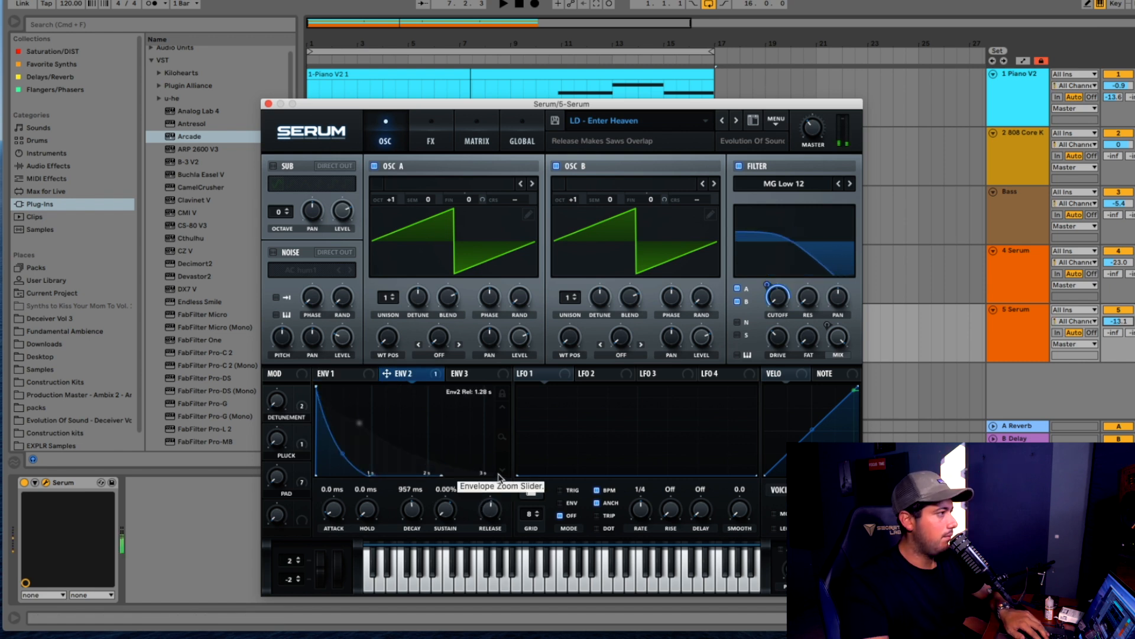
pyautogui.moveTo(499, 476); pyautogui.dragTo(501, 449)
pyautogui.moveTo(413, 513); pyautogui.dragTo(423, 501)
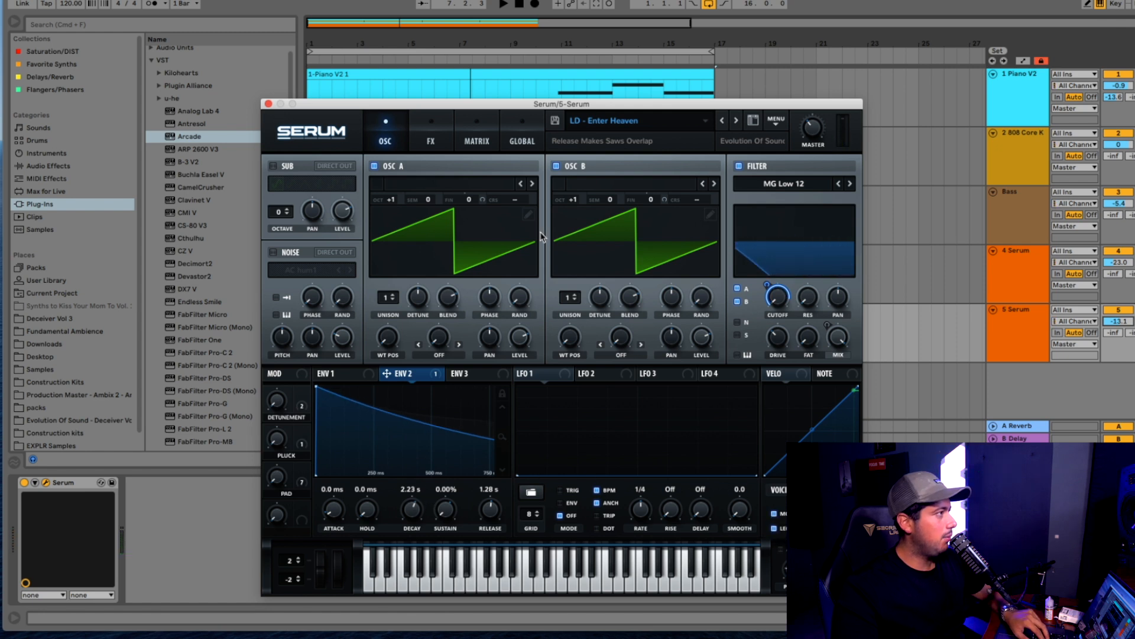
# Check the effects in the 5 Serum synth, close its window and play the arrangement from the start
pyautogui.click(433, 144)
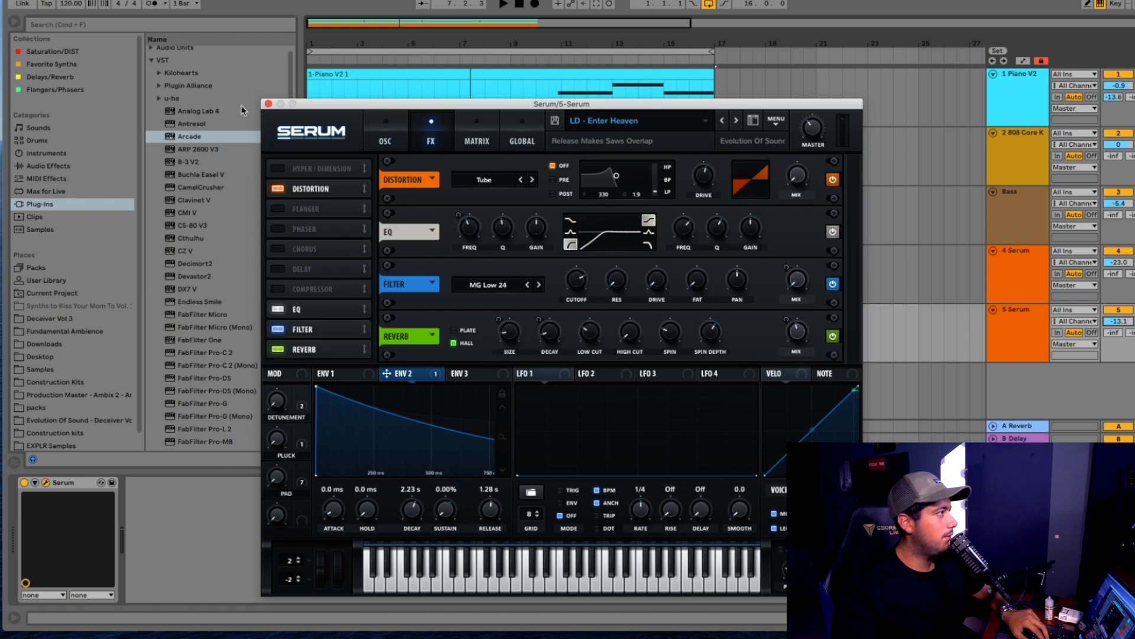
pyautogui.click(268, 104)
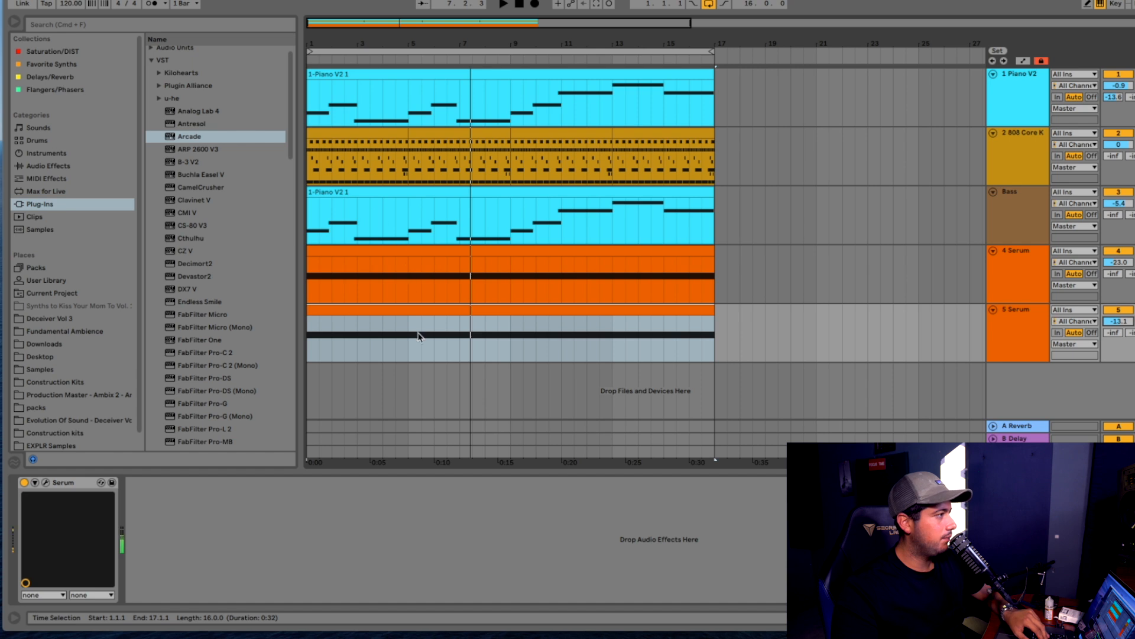
pyautogui.press('space')
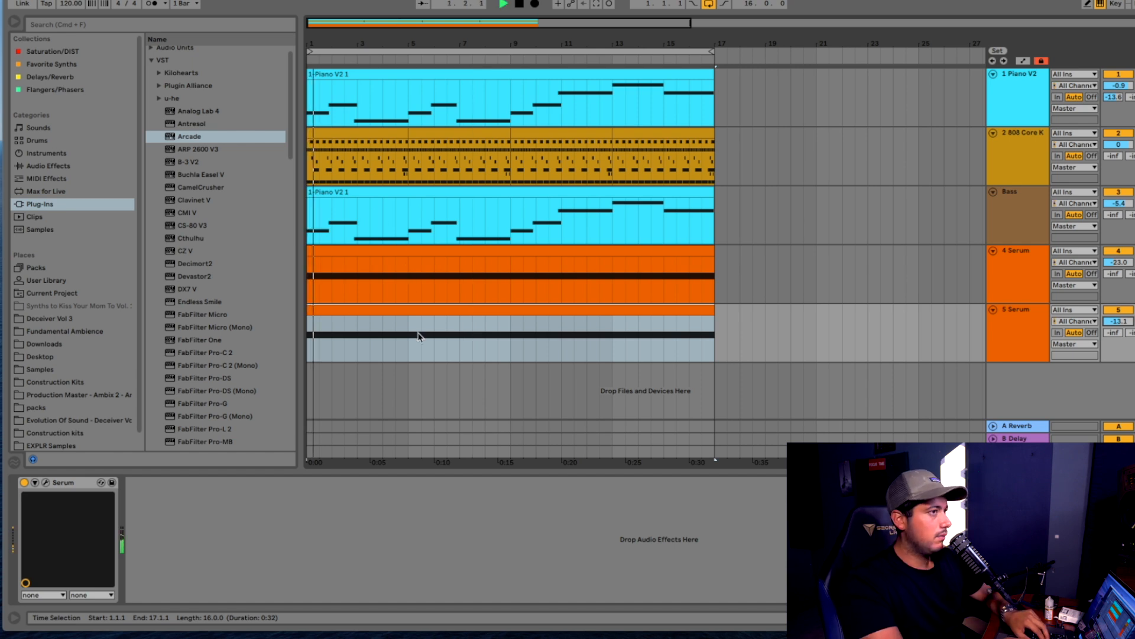
# Set the computer keyboard octave to C3 to D4, stop playback and delete the sustained-note clip from the 5 Serum track
pyautogui.press('z')
pyautogui.press('x')
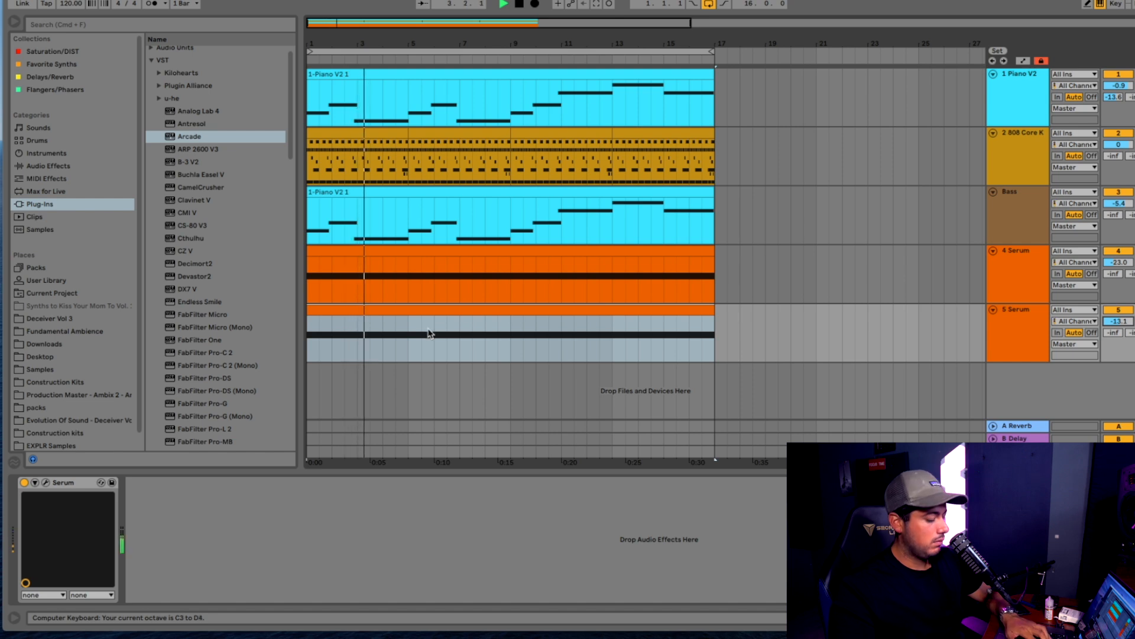
pyautogui.press('space')
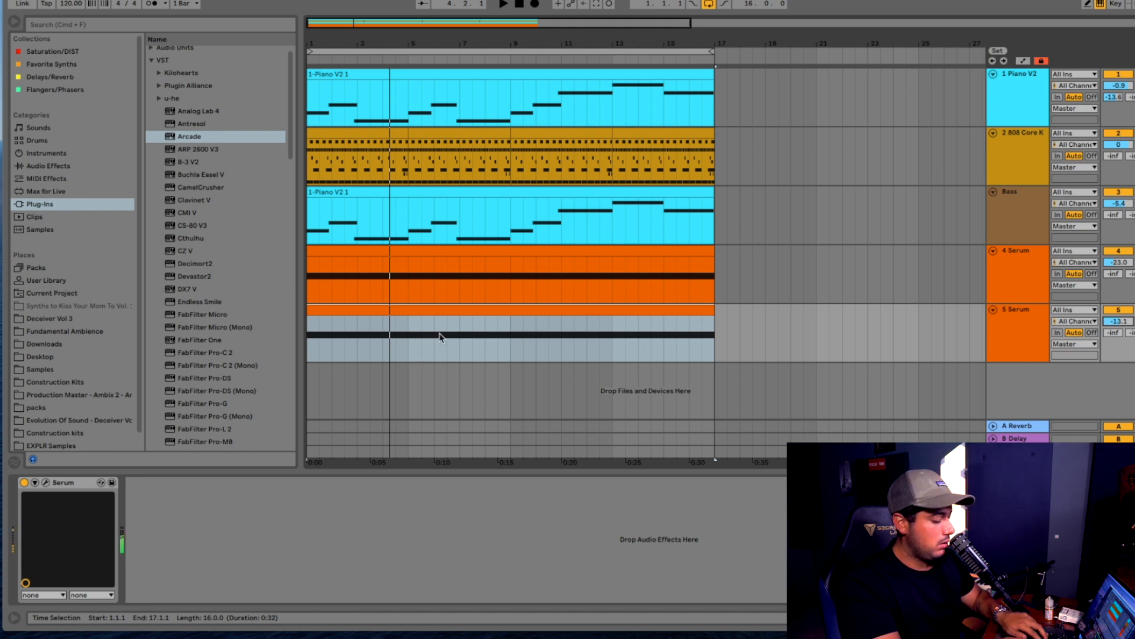
pyautogui.press('Delete')
# Play back the piano, 808, bass and 4 Serum groove several times with the 5 Serum track empty
pyautogui.press('space')
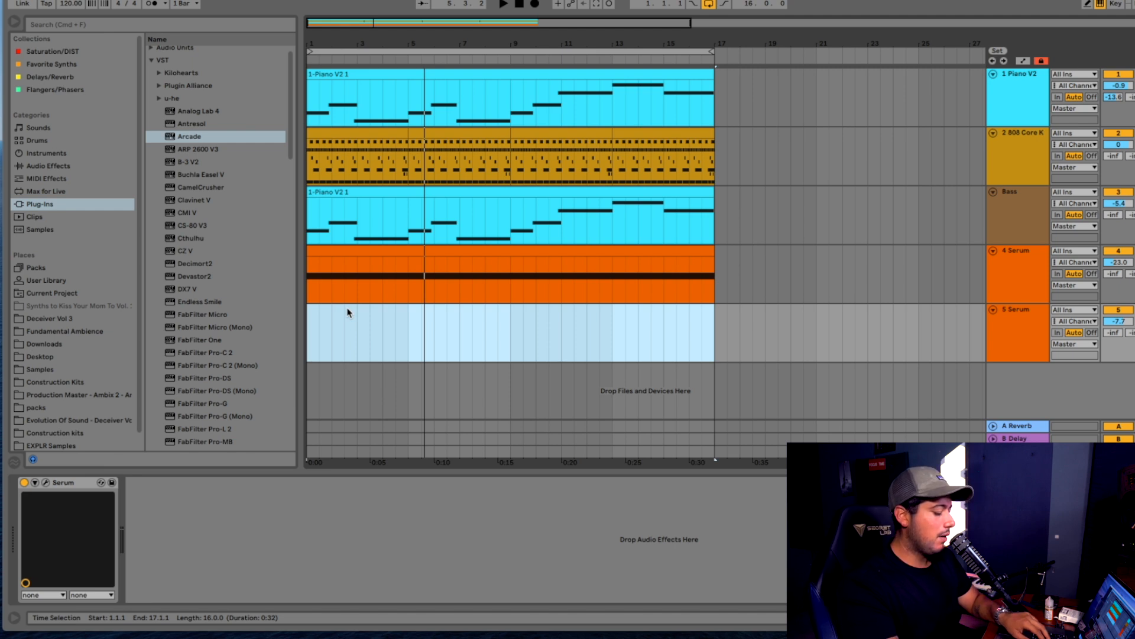
pyautogui.press('space')
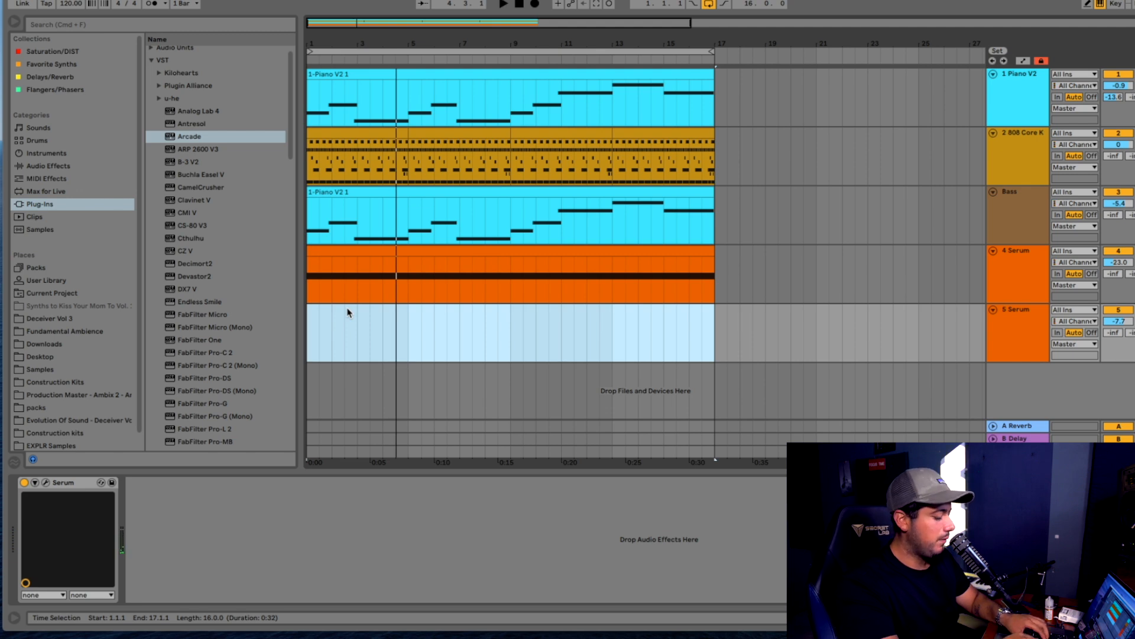
pyautogui.press('space')
pyautogui.press('space')
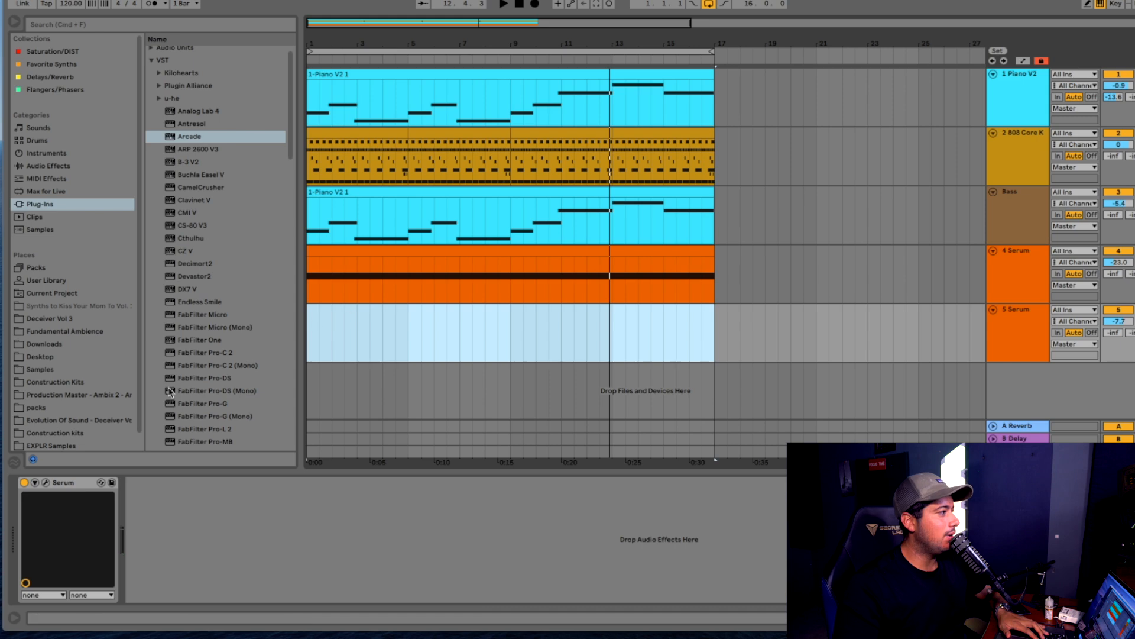
# Open the 5 Serum synth, look through its preset folders without loading a sound and close its window
pyautogui.click(53, 484)
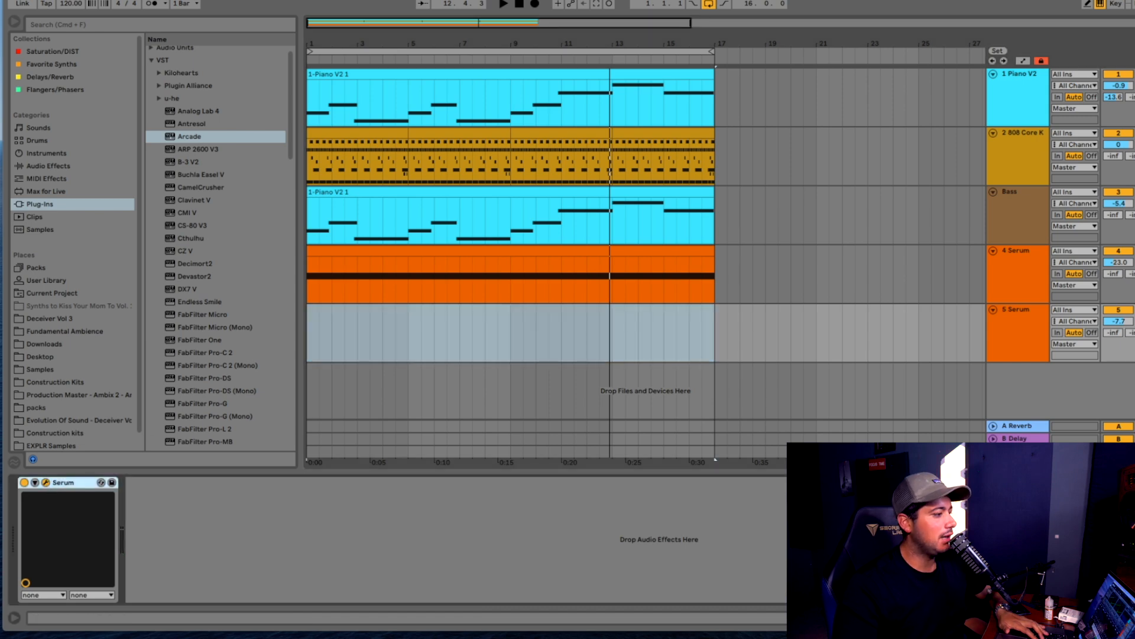
pyautogui.press('super+alt+p')
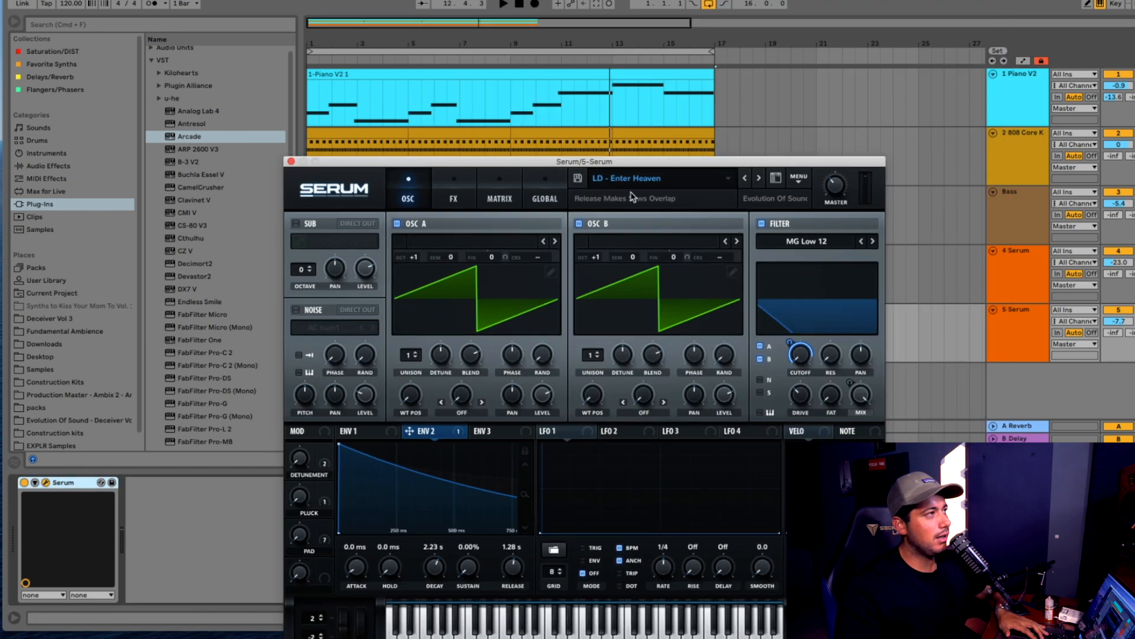
pyautogui.click(650, 179)
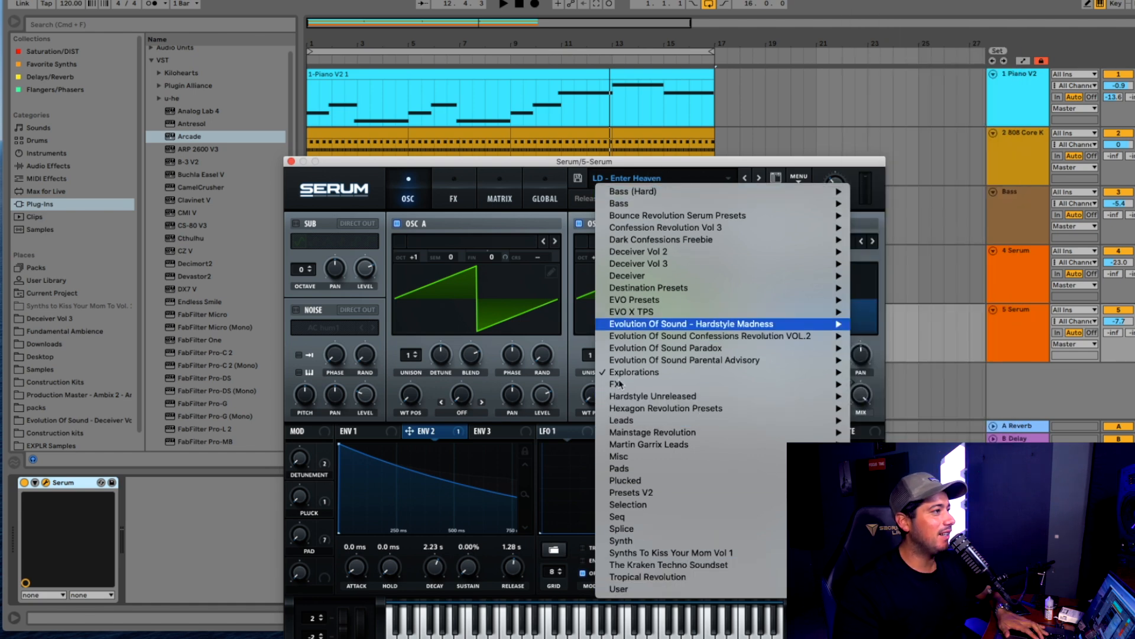
pyautogui.click(435, 168)
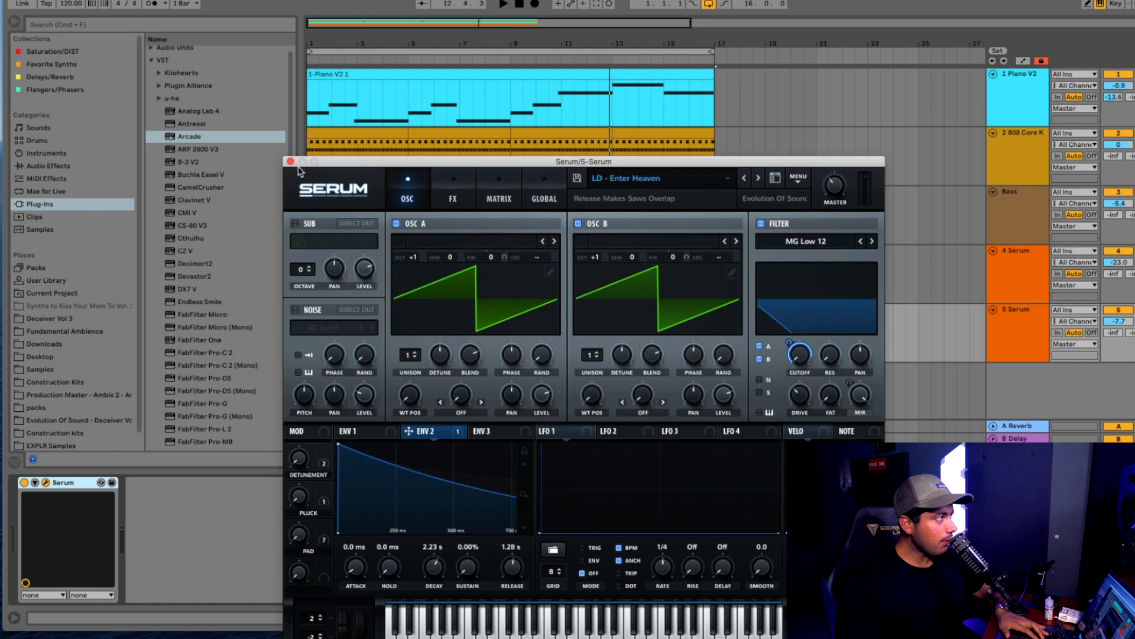
pyautogui.click(290, 161)
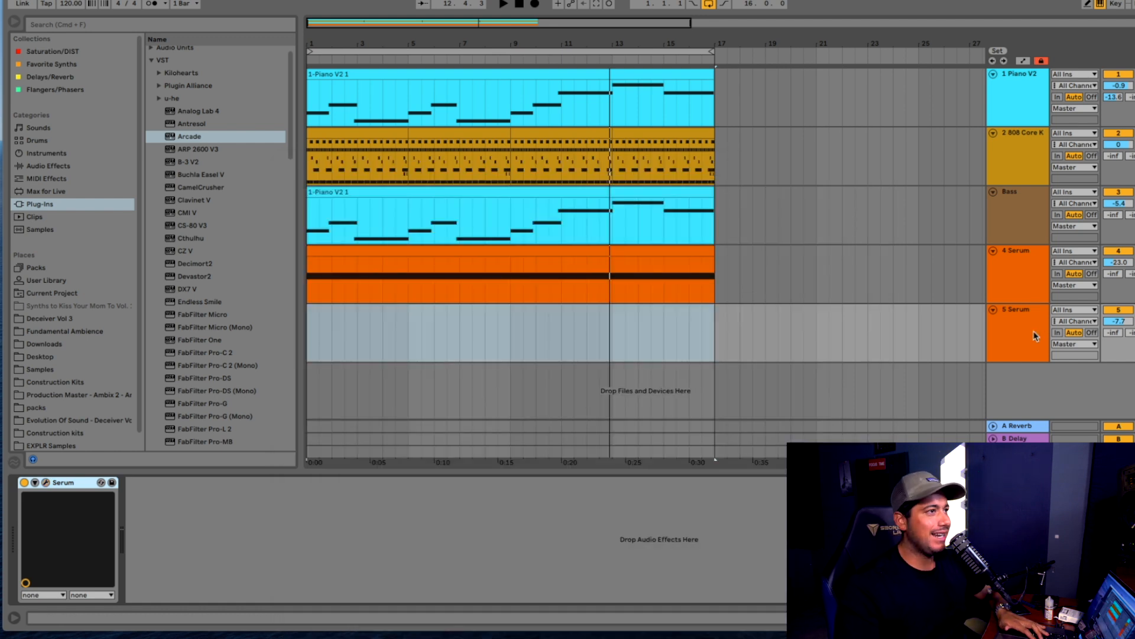
pyautogui.click(1028, 297)
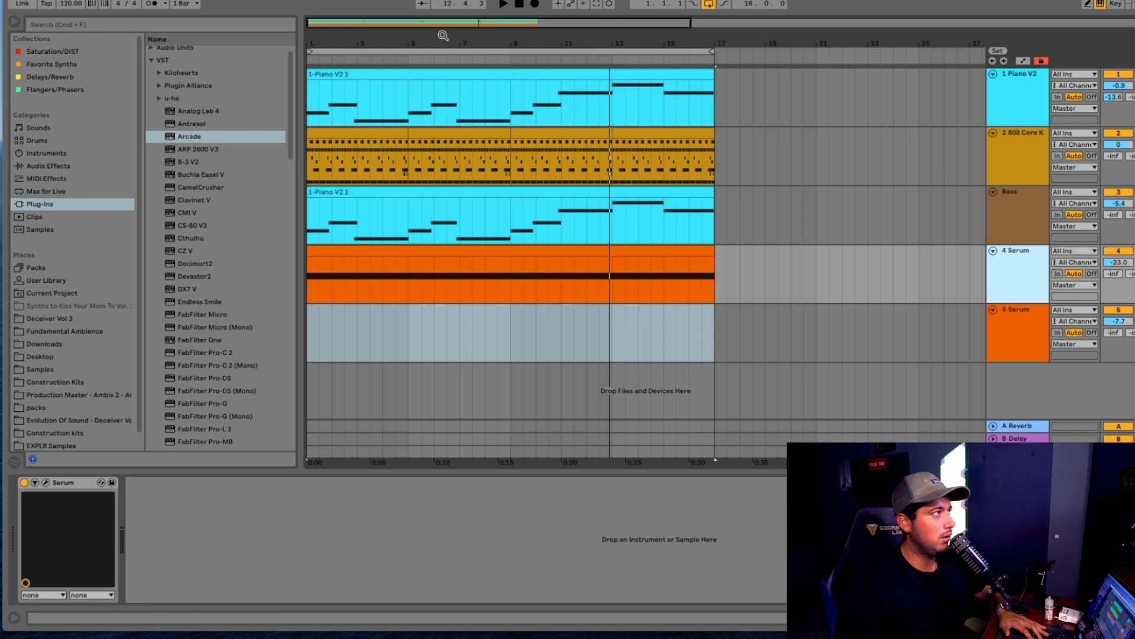
pyautogui.press('-')
pyautogui.press('-')
pyautogui.moveTo(492, 47); pyautogui.dragTo(680, 58)
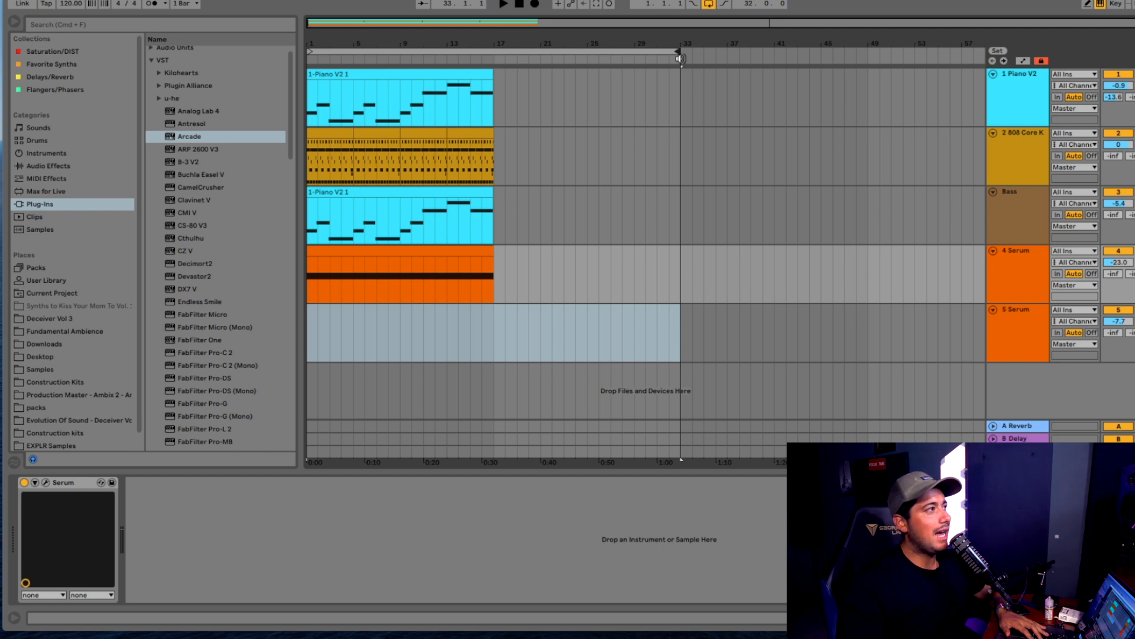
pyautogui.moveTo(672, 52); pyautogui.dragTo(491, 51)
# Briefly check playback and move the 808 drum clips so they span bars 17 to 33
pyautogui.press('space')
pyautogui.press('space')
pyautogui.moveTo(324, 133); pyautogui.dragTo(644, 140)
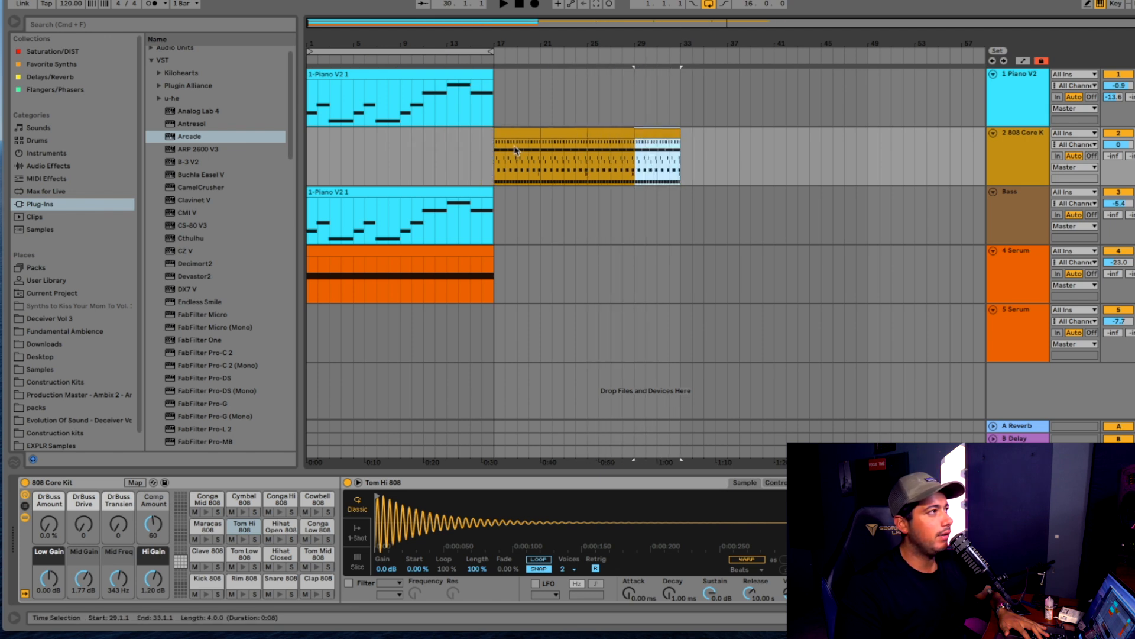
# Remove the maracas and open hi-hat notes from the four-bar 808 drum clip at bar 17
pyautogui.doubleClick(517, 154)
pyautogui.moveTo(434, 465); pyautogui.dragTo(459, 212)
pyautogui.click(195, 369)
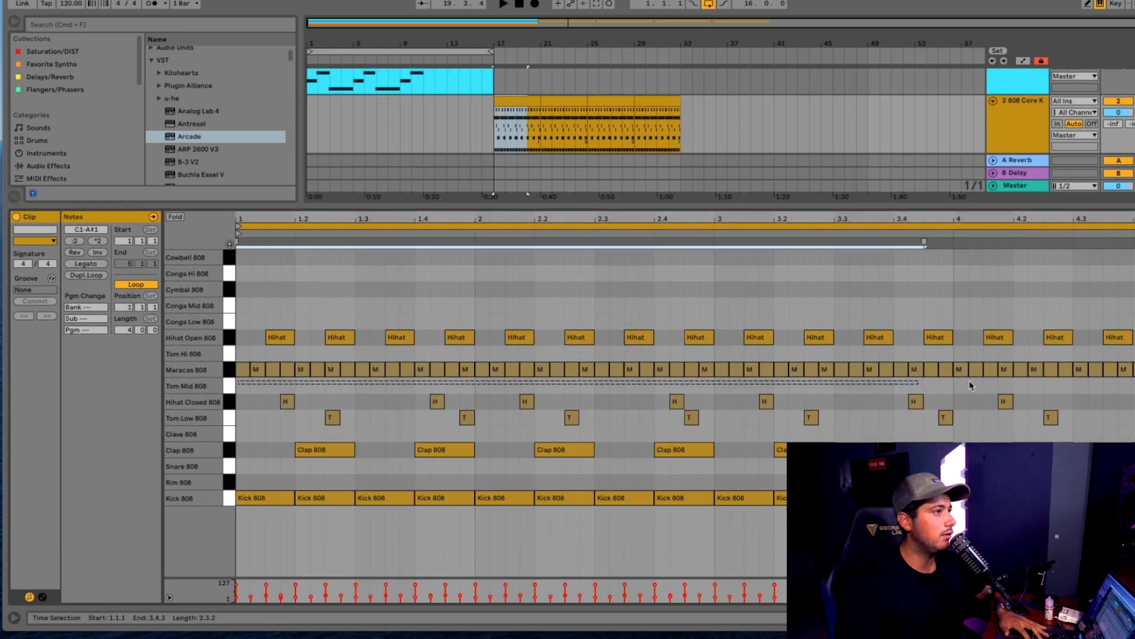
pyautogui.press('Delete')
pyautogui.moveTo(252, 381); pyautogui.dragTo(1132, 330)
pyautogui.press('Delete')
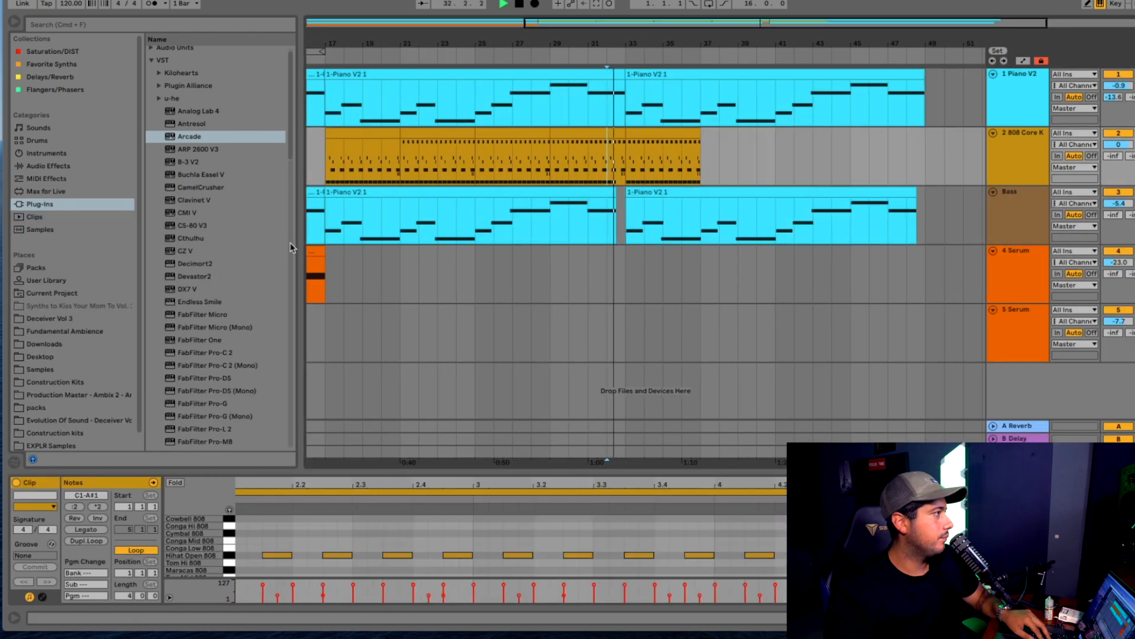
# Copy the sustained-note clip on the 4 Serum track and paste it at bar 33
pyautogui.click(313, 253)
pyautogui.press('super+c')
pyautogui.click(628, 273)
pyautogui.press('super+v')
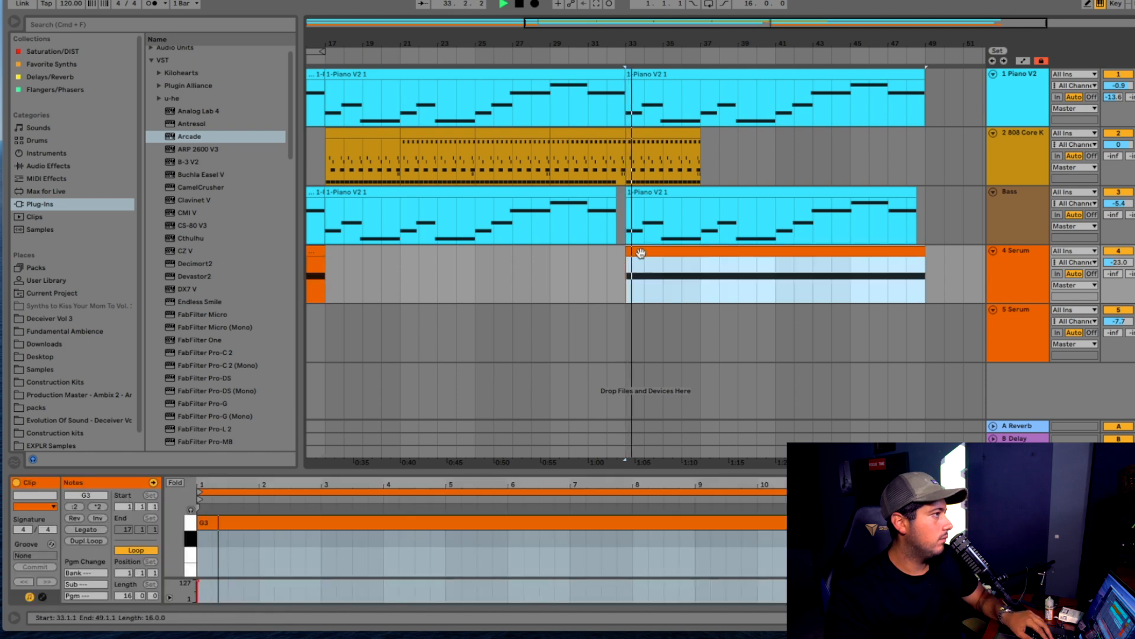
pyautogui.click(616, 237)
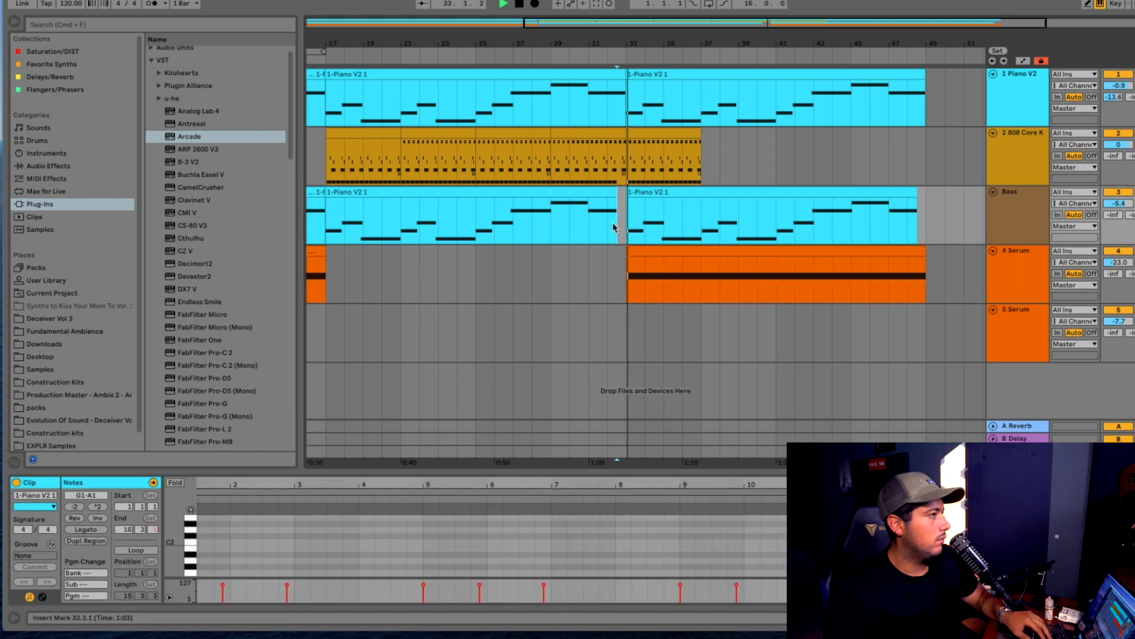
# Duplicate the last four-bar 808 drum clip repeatedly until the drums reach bar 49
pyautogui.click(662, 155)
pyautogui.press('super+d')
pyautogui.press('super+d')
pyautogui.press('super+d')
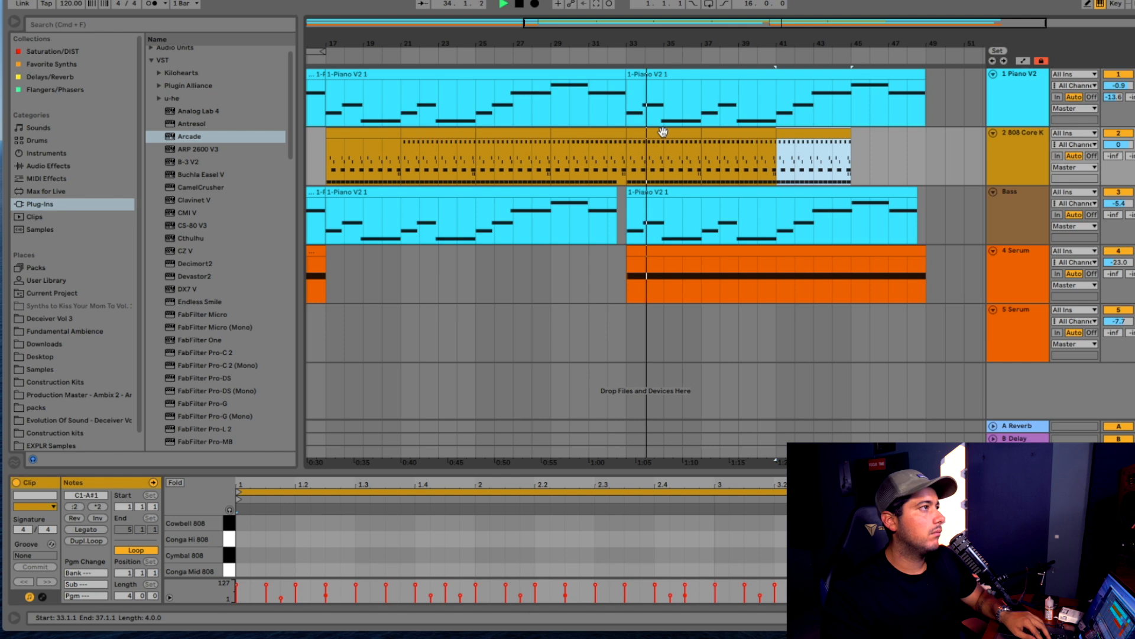
# Align the repeated piano and bass clips to start at bar 33 and stop playback
pyautogui.click(677, 74)
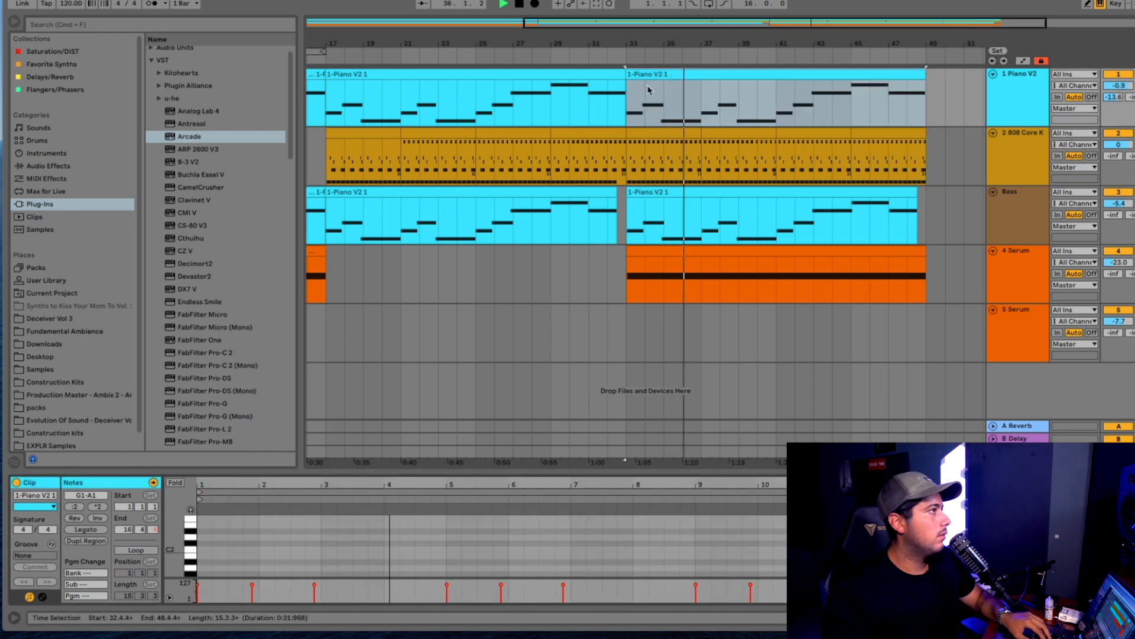
pyautogui.click(650, 79)
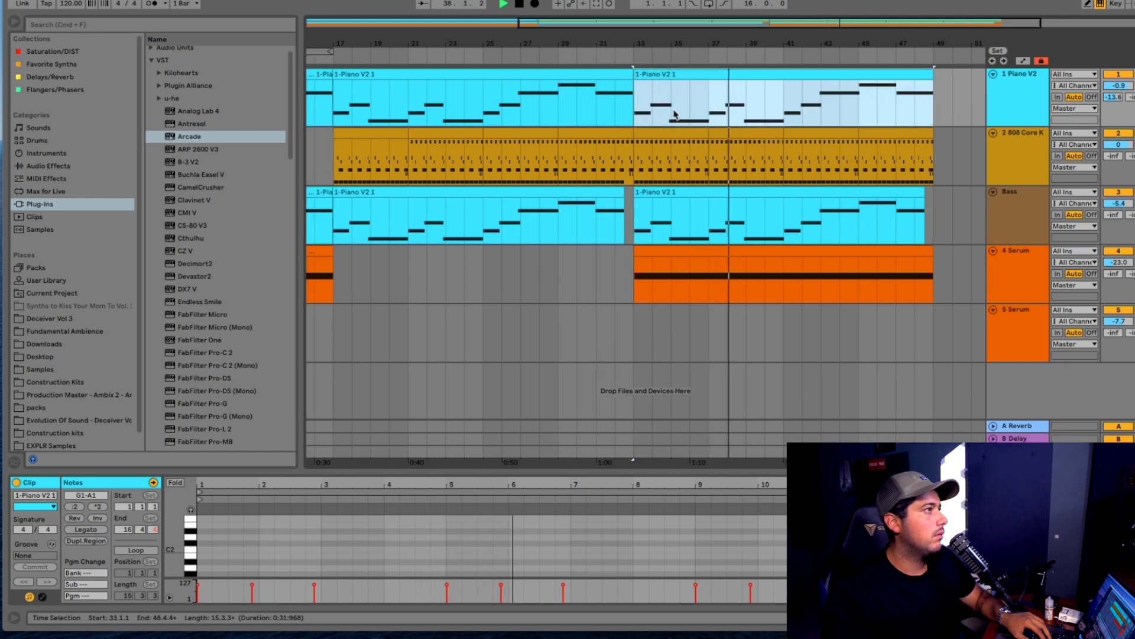
pyautogui.click(651, 193)
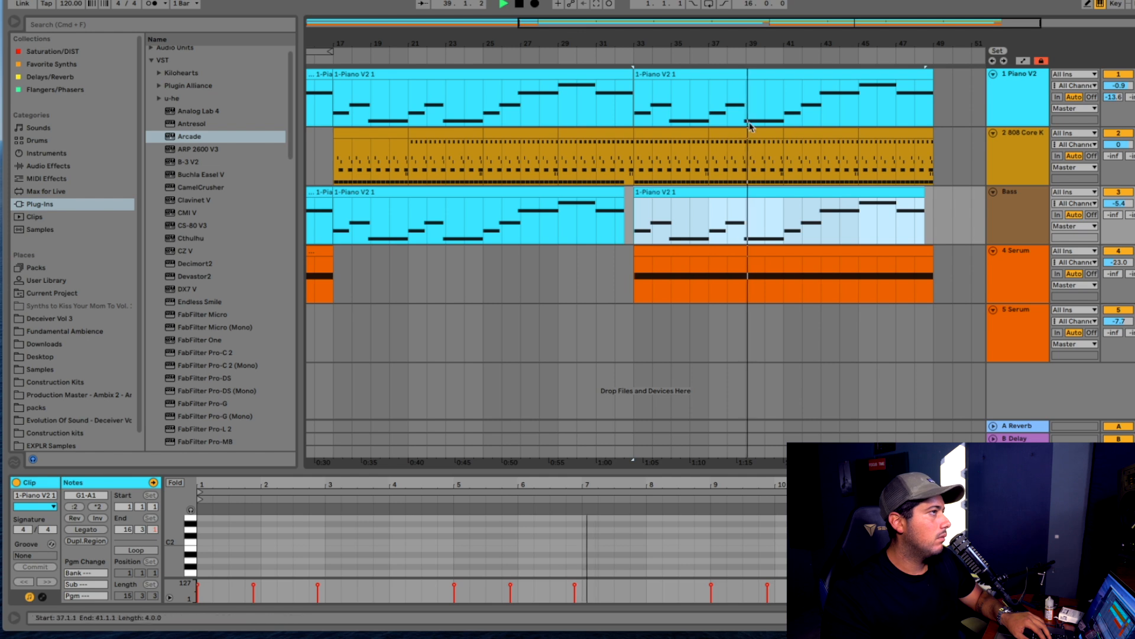
pyautogui.press('space')
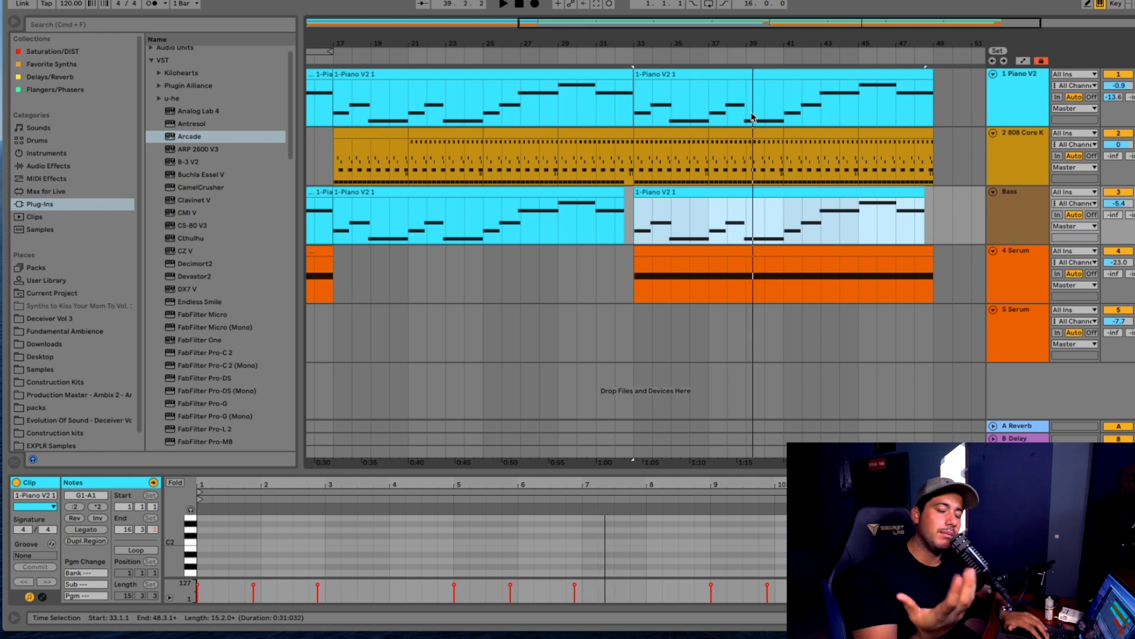